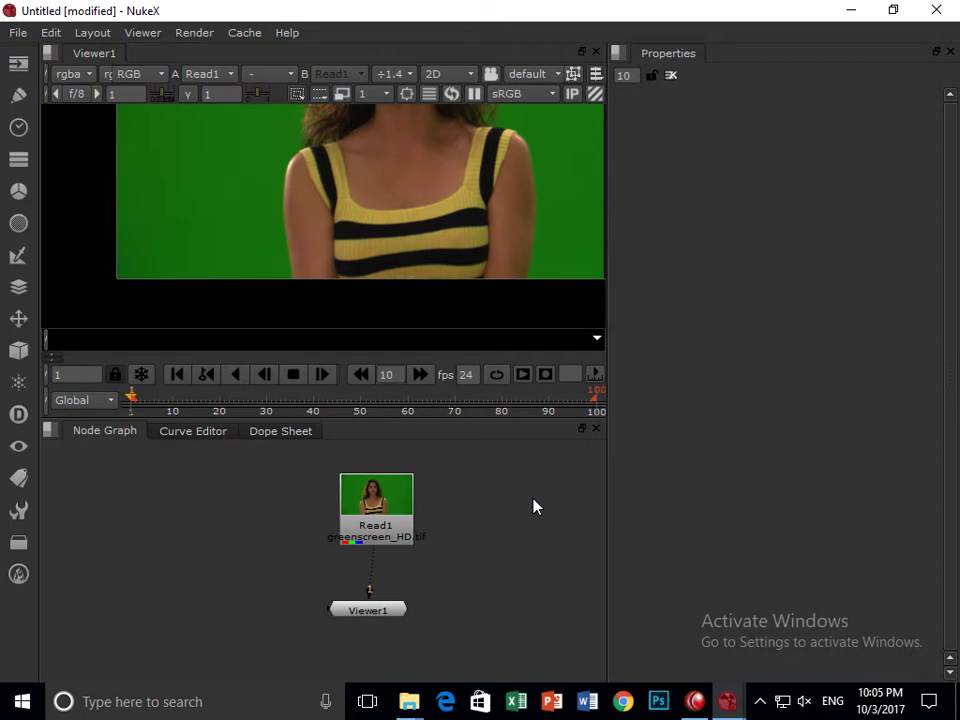
- Set the maximum number of open node property panels to 2
{"action": "left_click", "coordinate": [623, 75]}
{"action": "type", "text": "2"}
{"action": "key", "text": "Return"}
- Insert a Primatte node between the greenscreen_HD.tif Read node and the Viewer, spacing the nodes apart
{"action": "left_click_drag", "start_coordinate": [376, 605], "coordinate": [390, 609]}
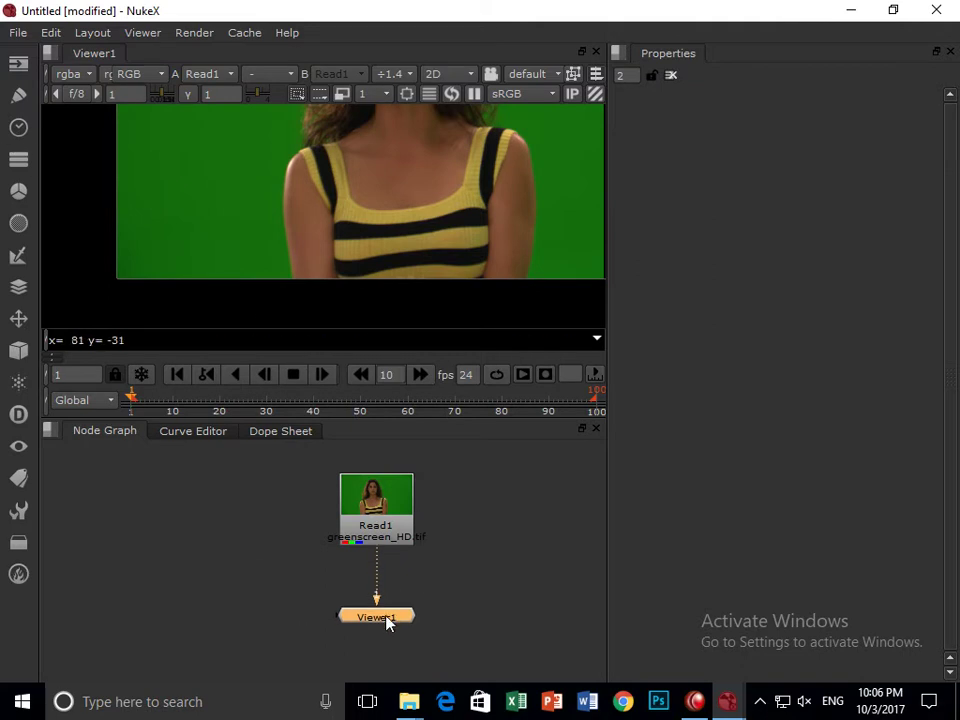
{"action": "left_click_drag", "start_coordinate": [386, 521], "coordinate": [362, 501]}
{"action": "left_click", "coordinate": [418, 542]}
{"action": "key", "text": "Tab"}
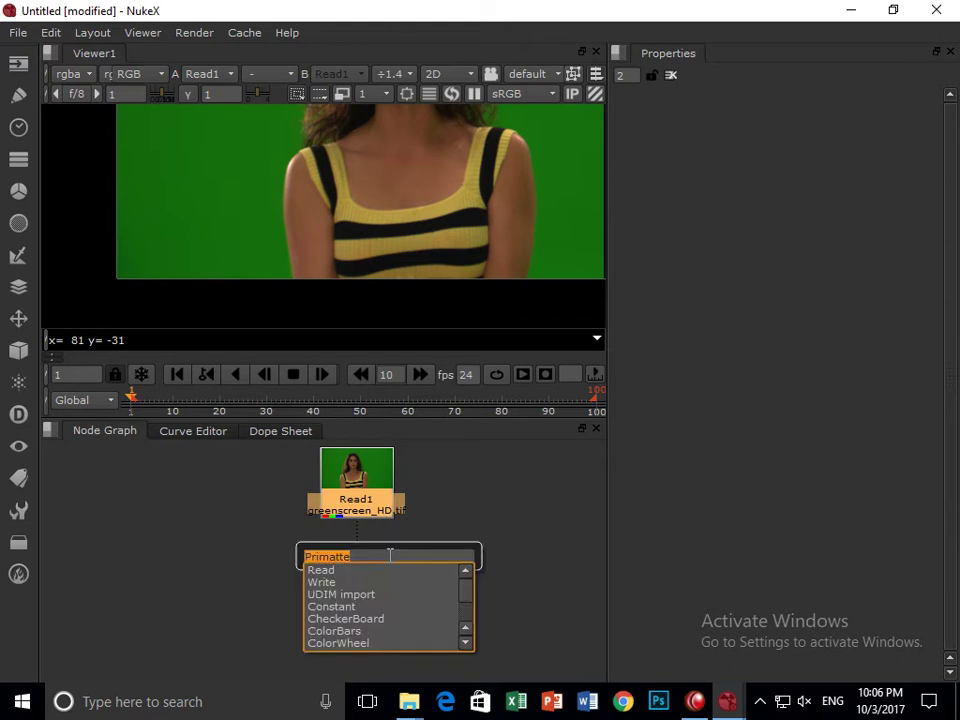
{"action": "key", "text": "Return"}
{"action": "left_click", "coordinate": [389, 564]}
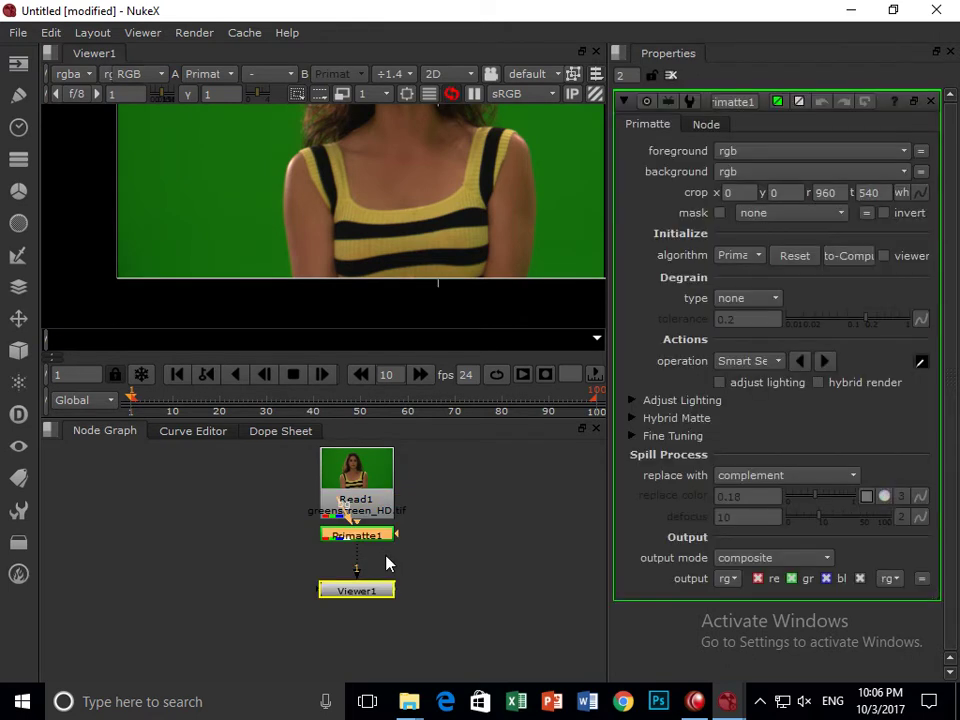
{"action": "mouse_move", "coordinate": [370, 547]}
{"action": "left_mouse_down"}
{"action": "mouse_move", "coordinate": [363, 612]}
{"action": "mouse_move", "coordinate": [364, 552]}
{"action": "mouse_move", "coordinate": [375, 564]}
{"action": "left_mouse_up"}
{"action": "left_click", "coordinate": [410, 562]}
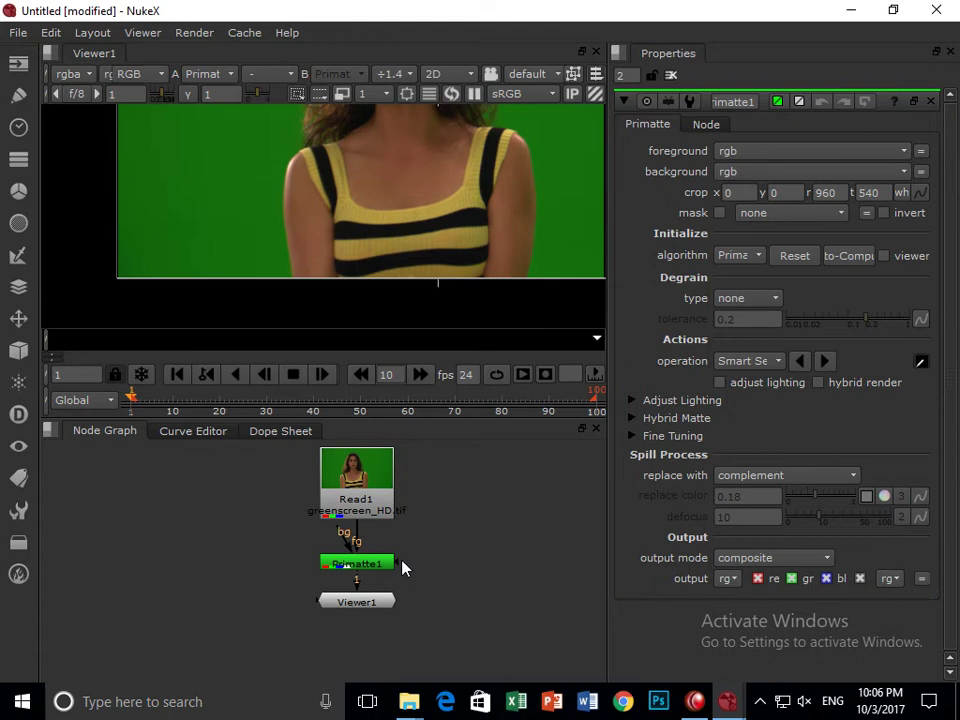
- Import greenscreen_HD_BG.tif from the Stills folder and connect it to the Primatte node's bg input
{"action": "key", "text": "alt+Tab"}
{"action": "key", "text": "alt+Tab"}
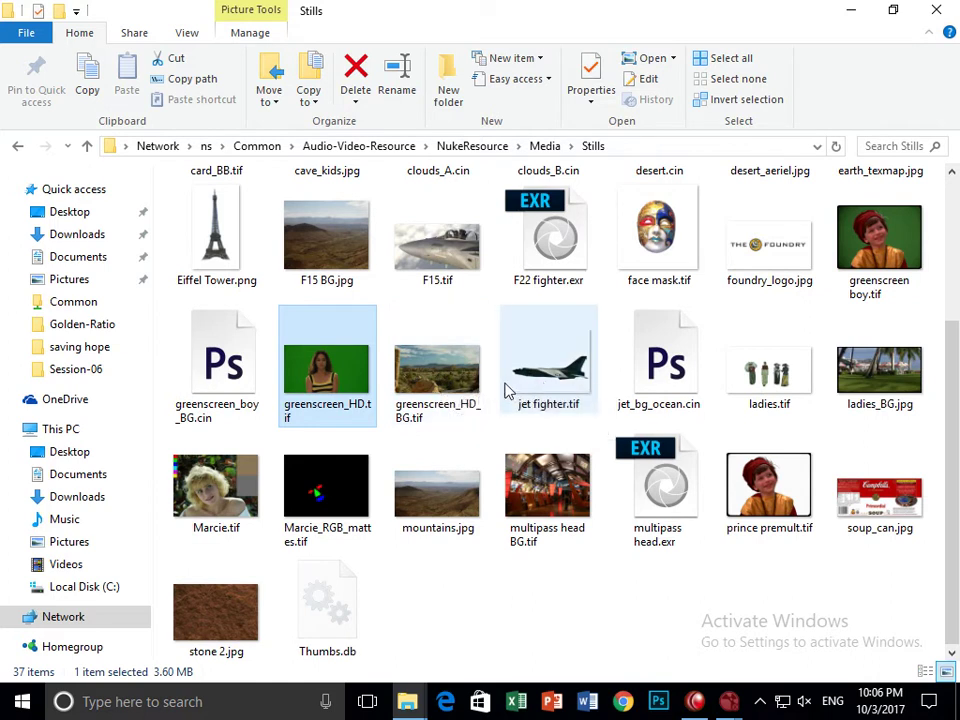
{"action": "left_click_drag", "start_coordinate": [456, 525], "coordinate": [478, 493]}
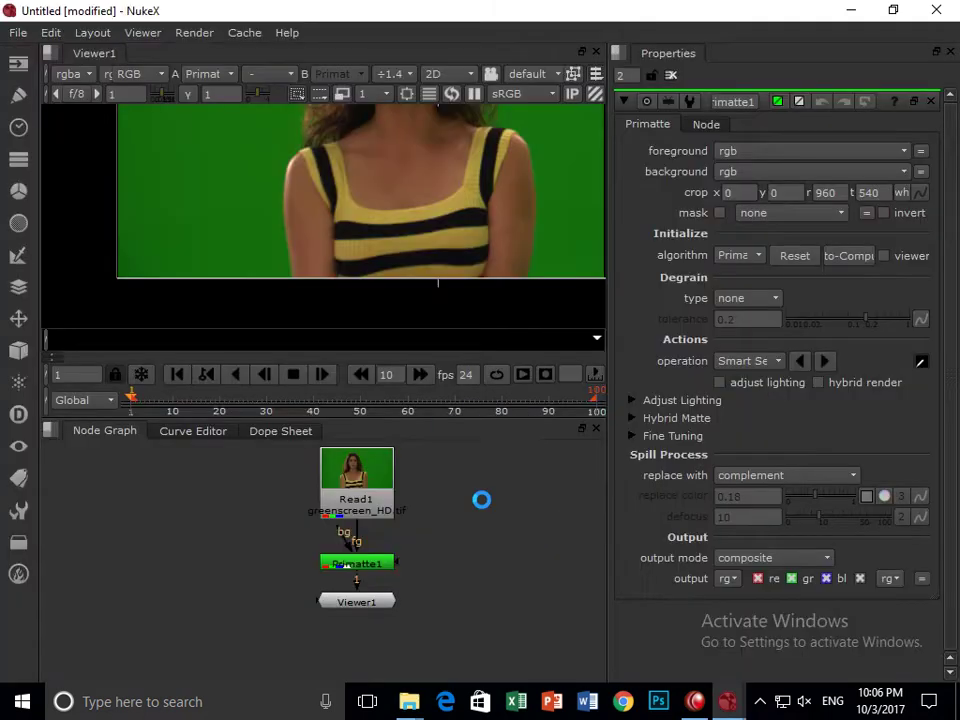
{"action": "left_click_drag", "start_coordinate": [480, 499], "coordinate": [262, 514]}
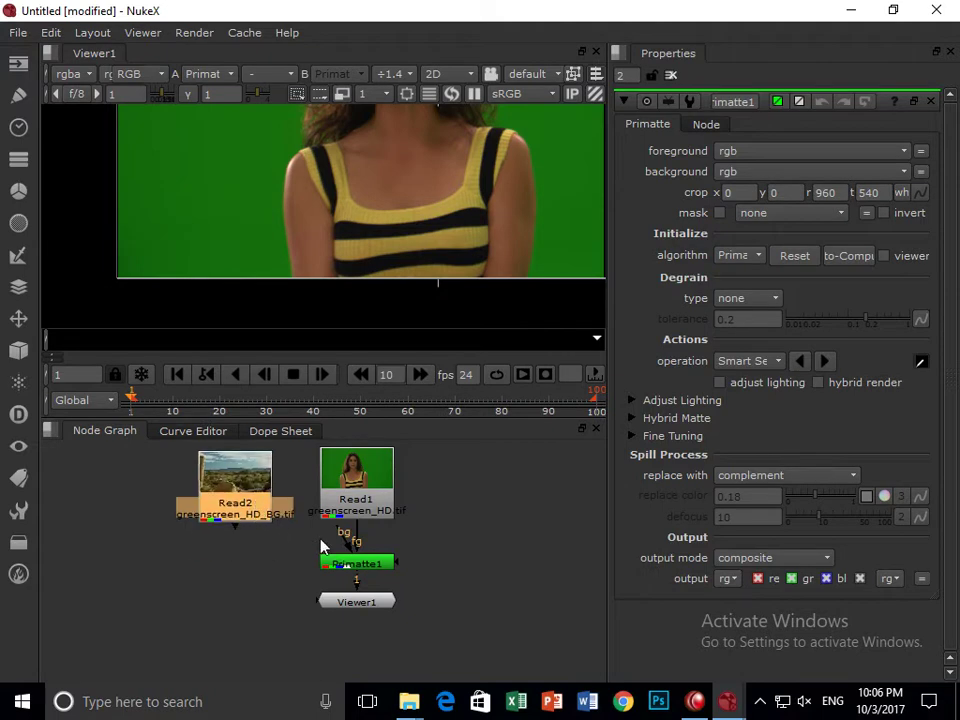
{"action": "left_click_drag", "start_coordinate": [345, 548], "coordinate": [236, 570]}
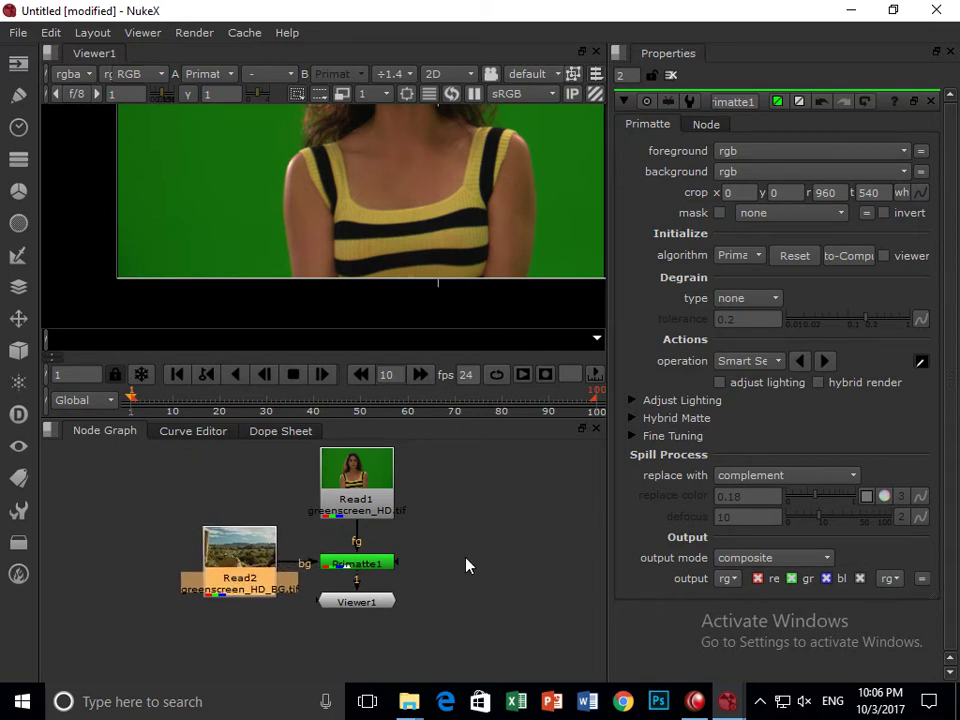
- Key out the green screen by running Primatte's Auto-Compute on the full frame
{"action": "left_click_drag", "start_coordinate": [463, 251], "coordinate": [416, 262]}
{"action": "scroll", "coordinate": [416, 262], "scroll_direction": "down", "scroll_amount": 5}
{"action": "scroll", "coordinate": [414, 233], "scroll_direction": "up", "scroll_amount": 1}
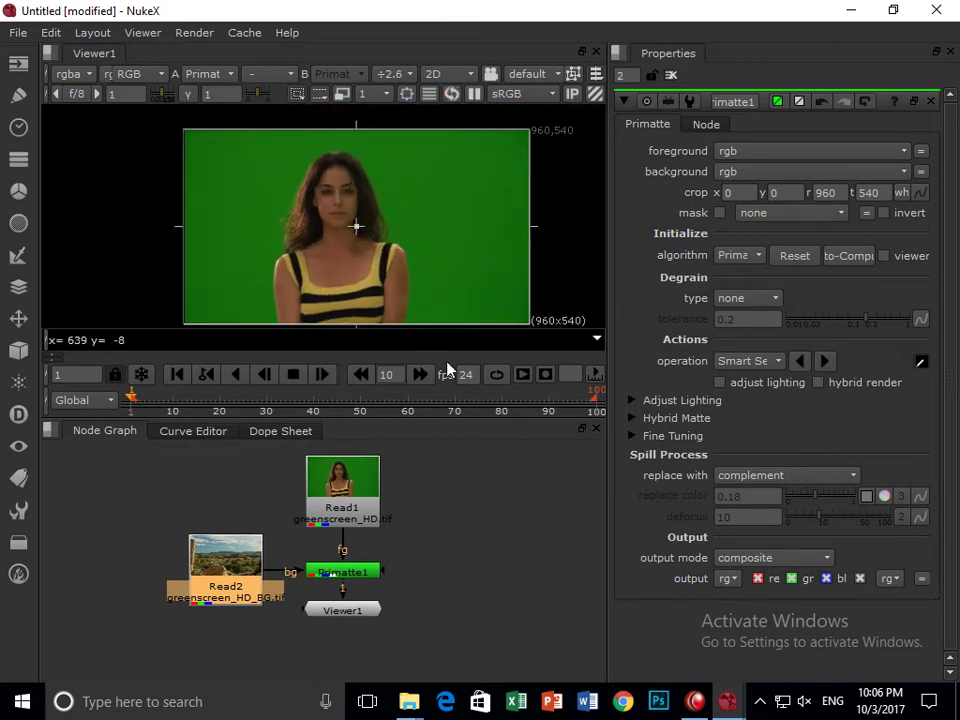
{"action": "left_click_drag", "start_coordinate": [461, 416], "coordinate": [460, 450]}
{"action": "mouse_move", "coordinate": [462, 272]}
{"action": "left_mouse_down"}
{"action": "mouse_move", "coordinate": [465, 244]}
{"action": "mouse_move", "coordinate": [454, 255]}
{"action": "left_mouse_up"}
{"action": "scroll", "coordinate": [453, 263], "scroll_direction": "up", "scroll_amount": 1}
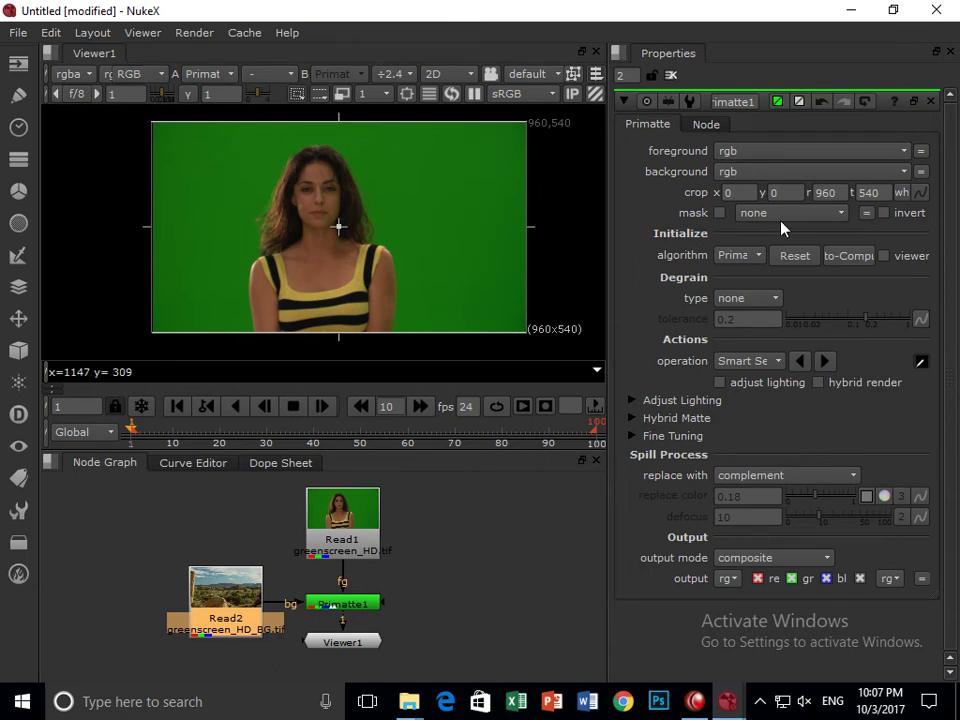
{"action": "left_click", "coordinate": [855, 258]}
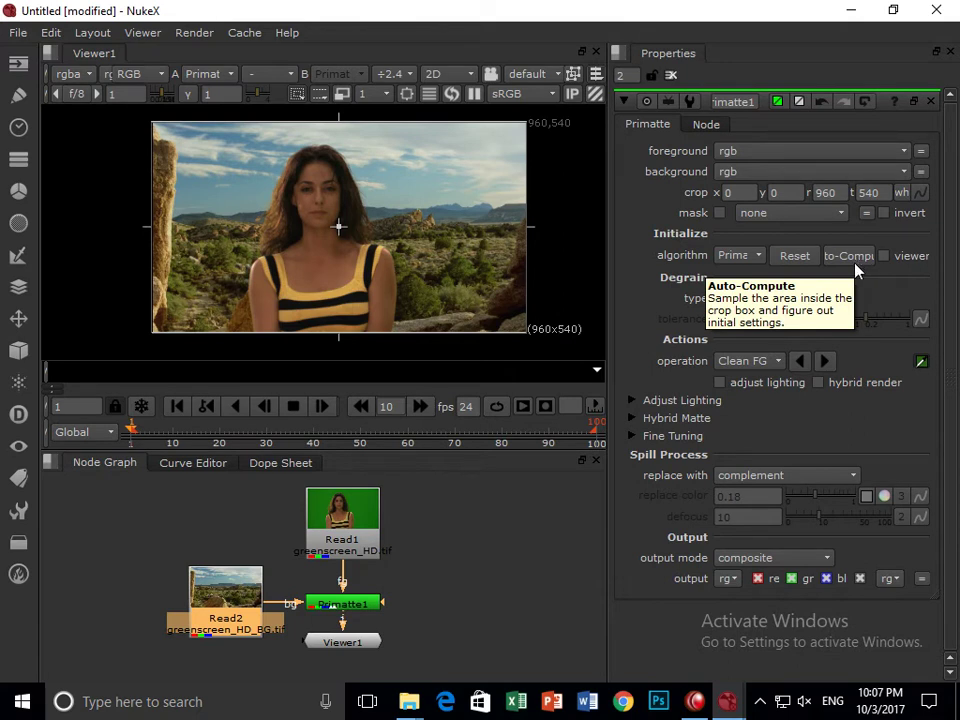
- Examine the keyed composite and its alpha matte, checking the hair edges and the frame corners
{"action": "scroll", "coordinate": [414, 242], "scroll_direction": "up", "scroll_amount": 3}
{"action": "scroll", "coordinate": [389, 244], "scroll_direction": "up", "scroll_amount": 2}
{"action": "left_click_drag", "start_coordinate": [388, 244], "coordinate": [248, 220]}
{"action": "scroll", "coordinate": [246, 220], "scroll_direction": "down", "scroll_amount": 3}
{"action": "scroll", "coordinate": [371, 240], "scroll_direction": "down", "scroll_amount": 2}
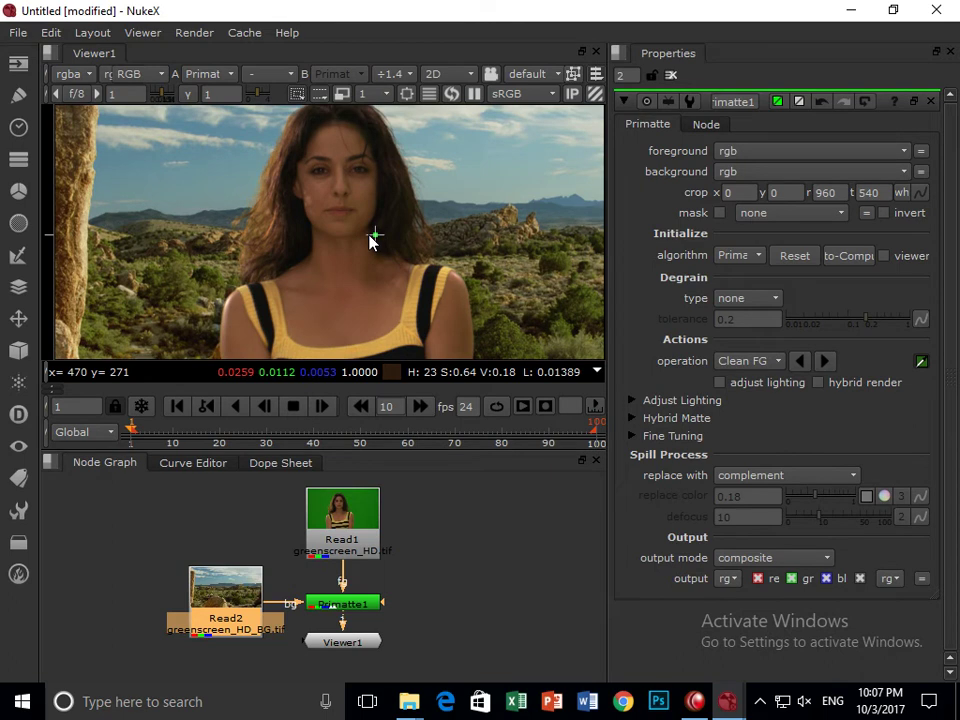
{"action": "key", "text": "a"}
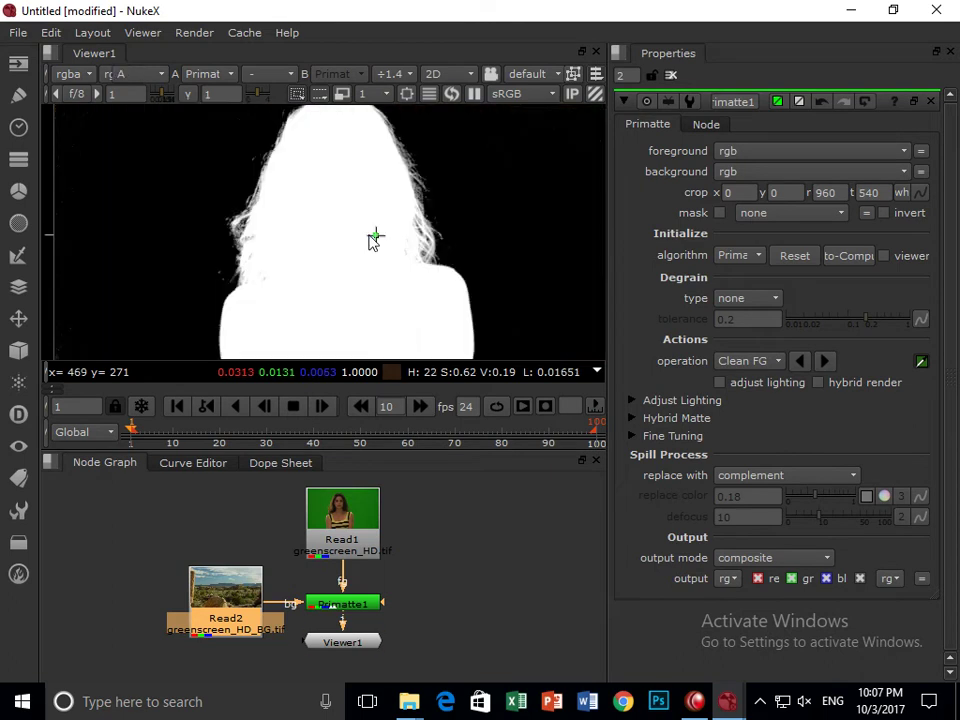
{"action": "scroll", "coordinate": [373, 240], "scroll_direction": "down", "scroll_amount": 1}
{"action": "scroll", "coordinate": [372, 239], "scroll_direction": "down", "scroll_amount": 2}
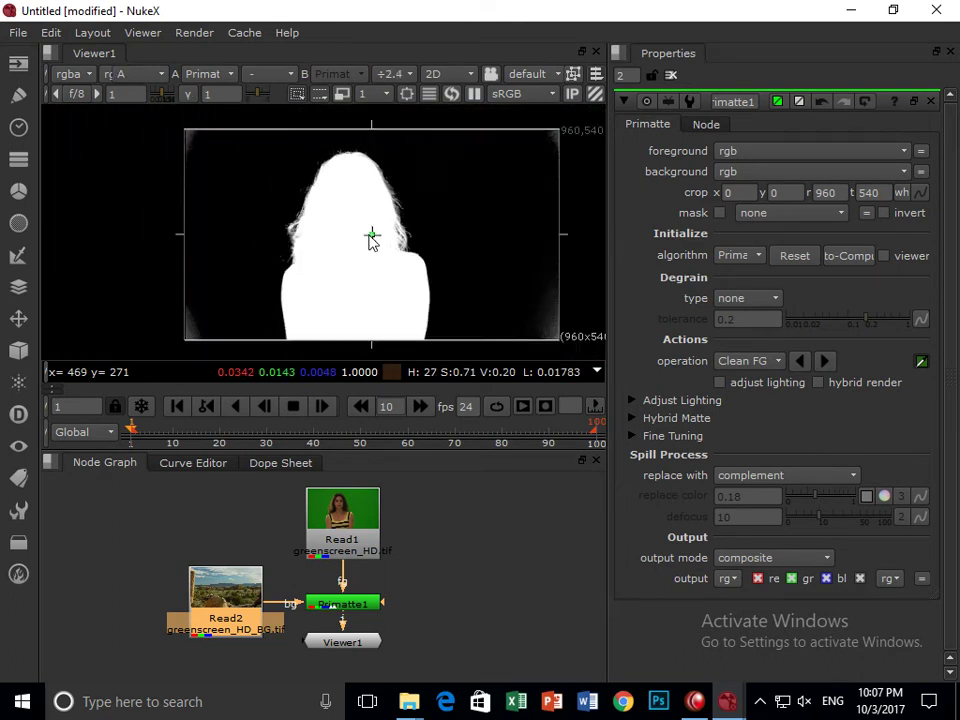
{"action": "scroll", "coordinate": [372, 240], "scroll_direction": "up", "scroll_amount": 4}
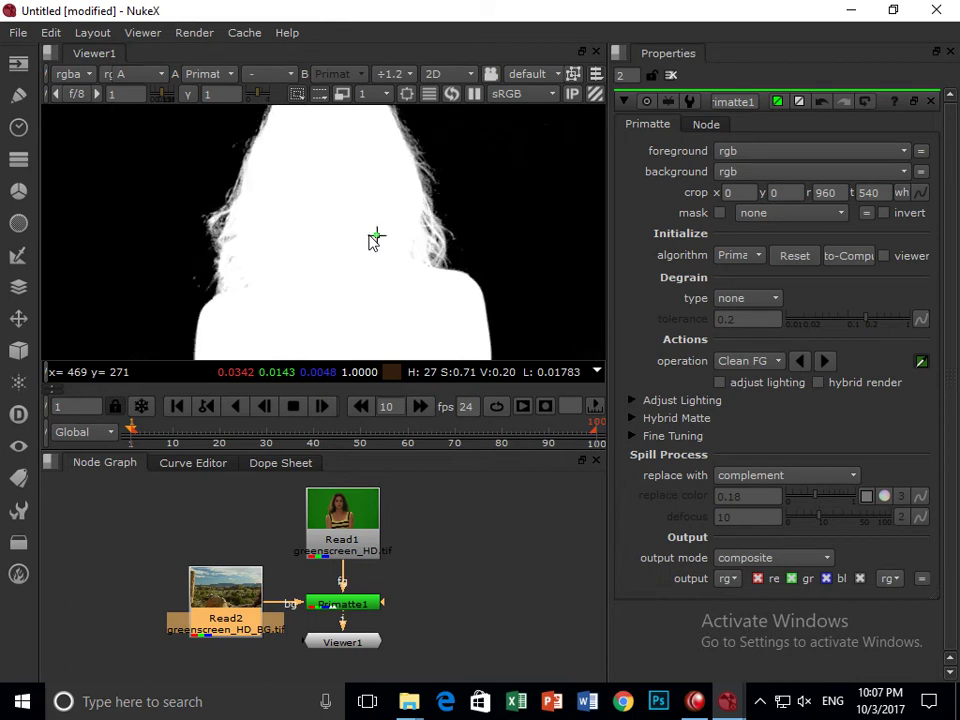
{"action": "scroll", "coordinate": [372, 240], "scroll_direction": "down", "scroll_amount": 4}
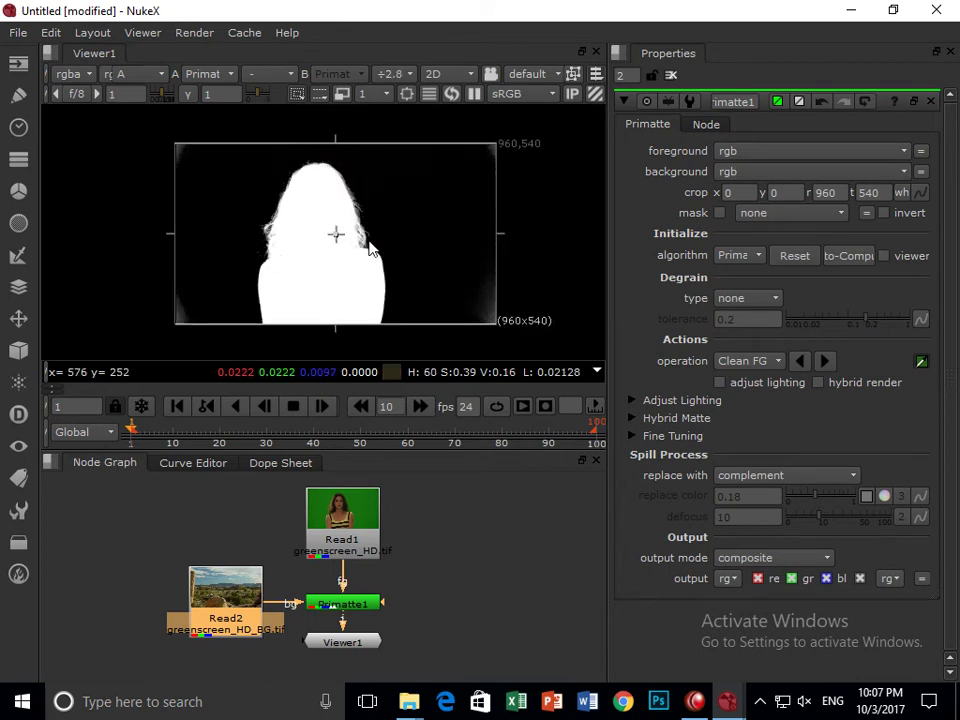
{"action": "key", "text": "a"}
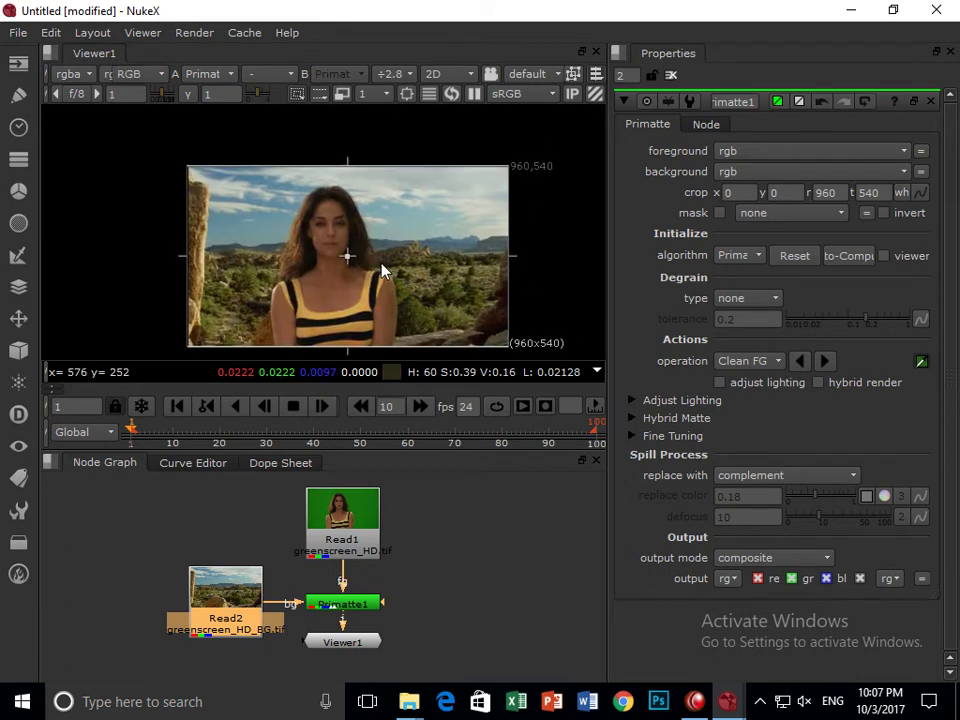
{"action": "scroll", "coordinate": [378, 248], "scroll_direction": "up", "scroll_amount": 2}
{"action": "scroll", "coordinate": [387, 248], "scroll_direction": "down", "scroll_amount": 1}
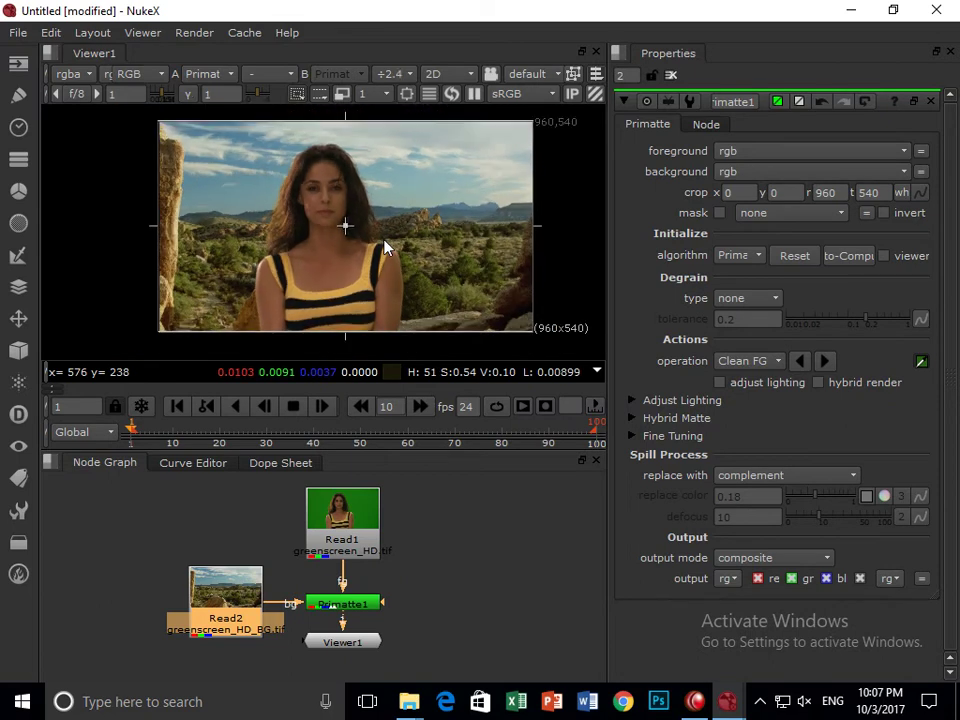
{"action": "scroll", "coordinate": [387, 248], "scroll_direction": "up", "scroll_amount": 1}
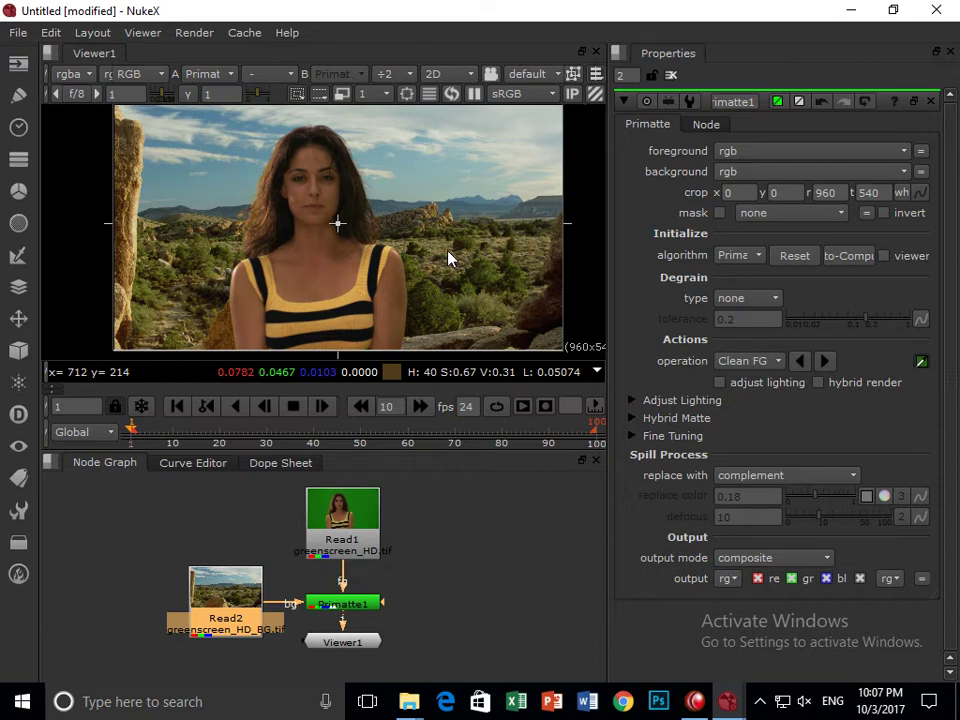
- Add a Write node after the background Read node and set its output file to asd
{"action": "left_click", "coordinate": [18, 66]}
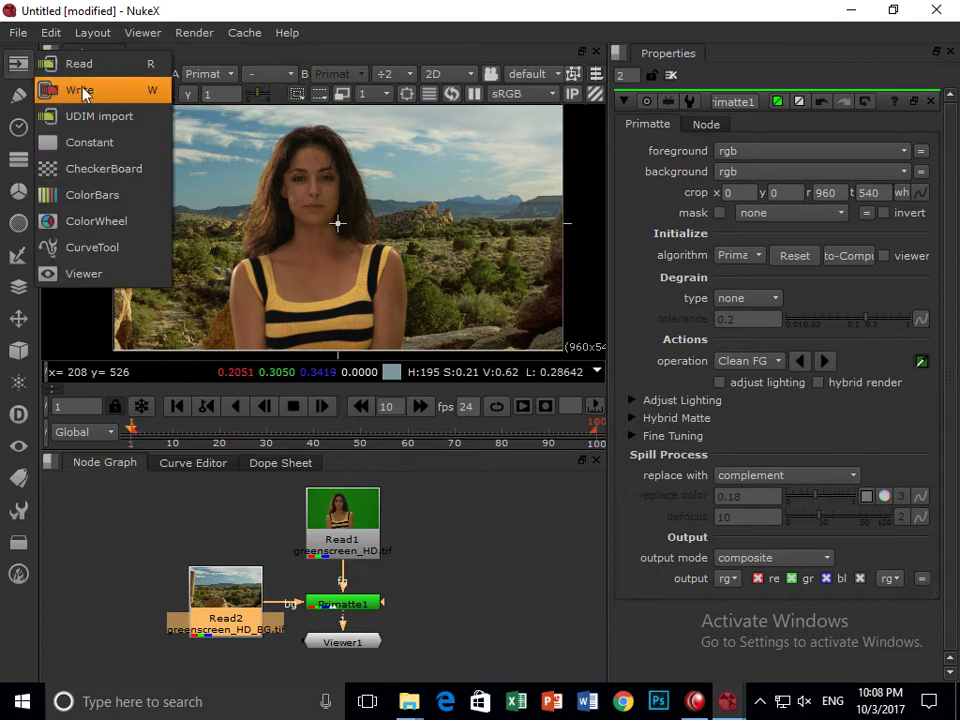
{"action": "left_click", "coordinate": [90, 91]}
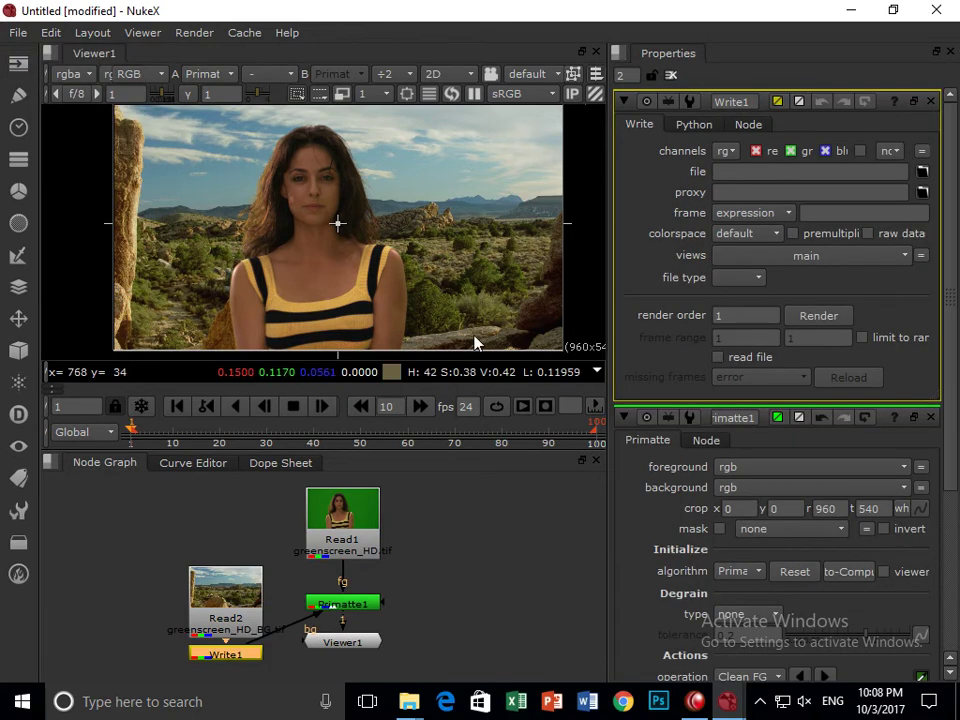
{"action": "left_click", "coordinate": [917, 171]}
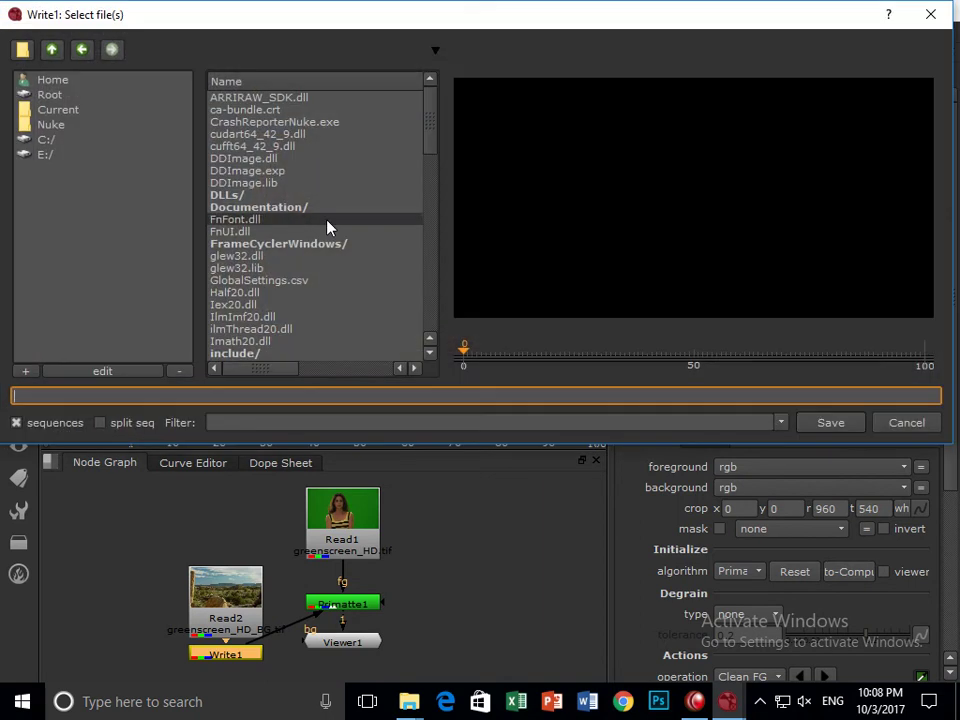
{"action": "type", "text": "asd"}
{"action": "left_click", "coordinate": [828, 425]}
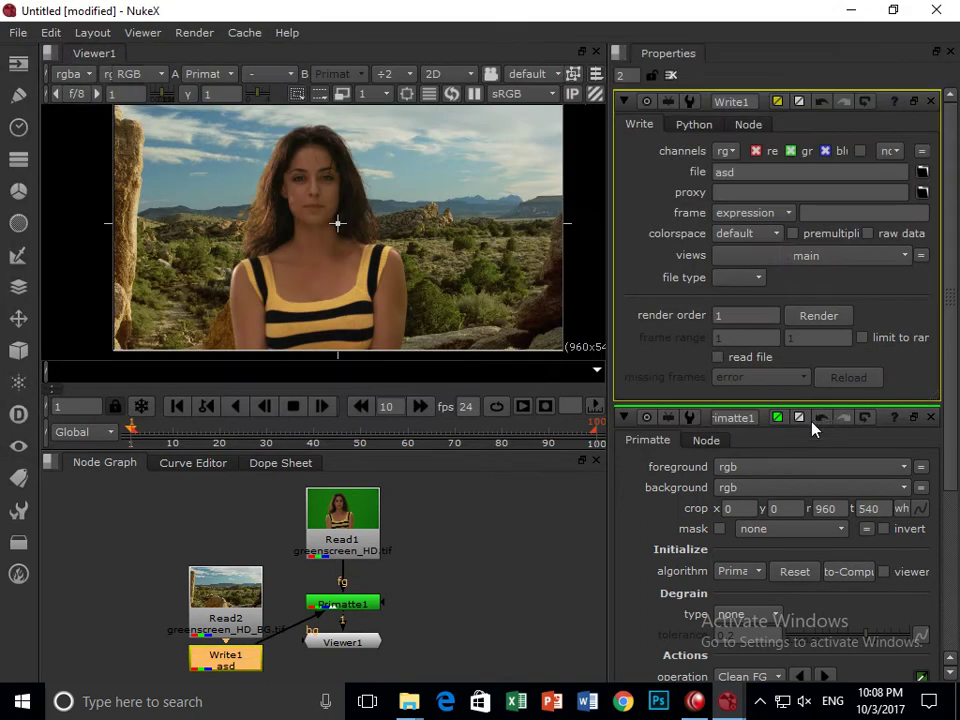
- Enable premultiplied output on the Write node and set its file type to mov
{"action": "left_click", "coordinate": [778, 236]}
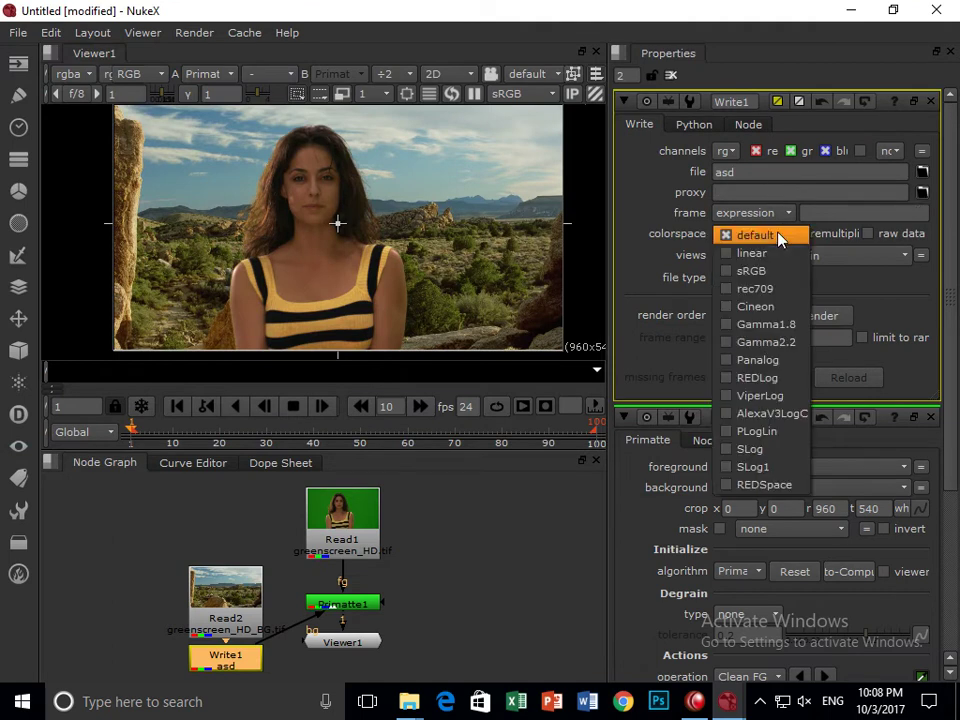
{"action": "left_click", "coordinate": [792, 214]}
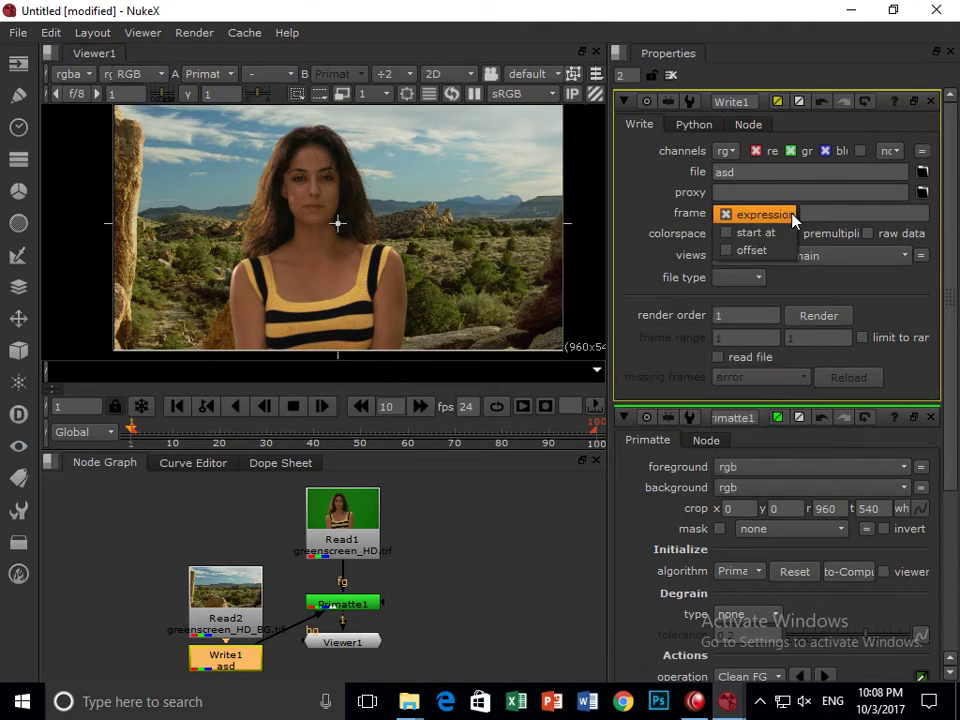
{"action": "left_click", "coordinate": [839, 245]}
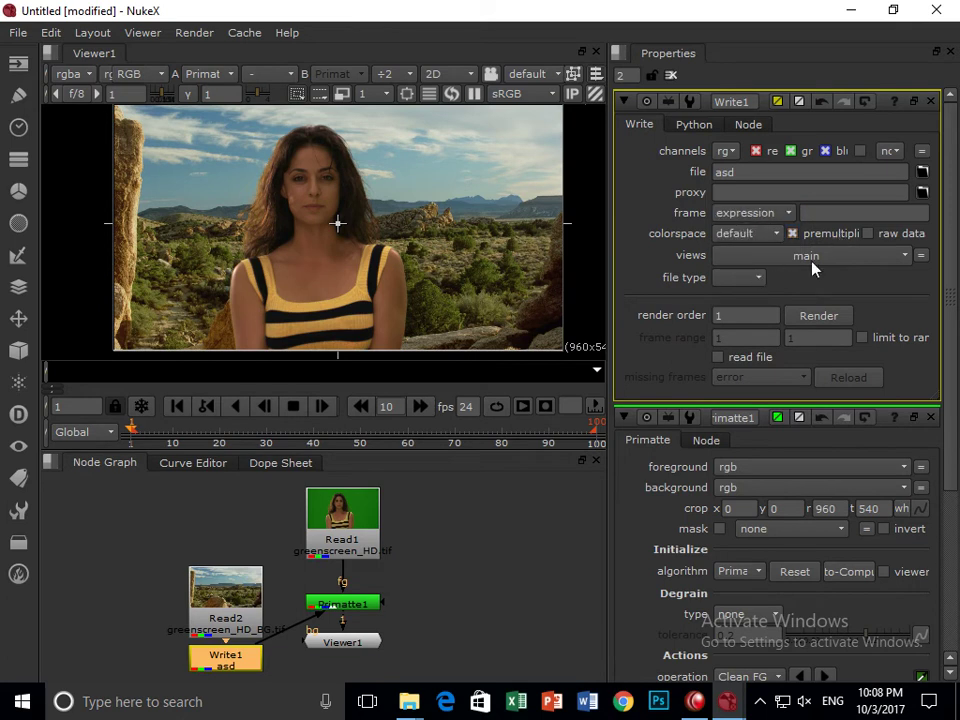
{"action": "left_click", "coordinate": [755, 278]}
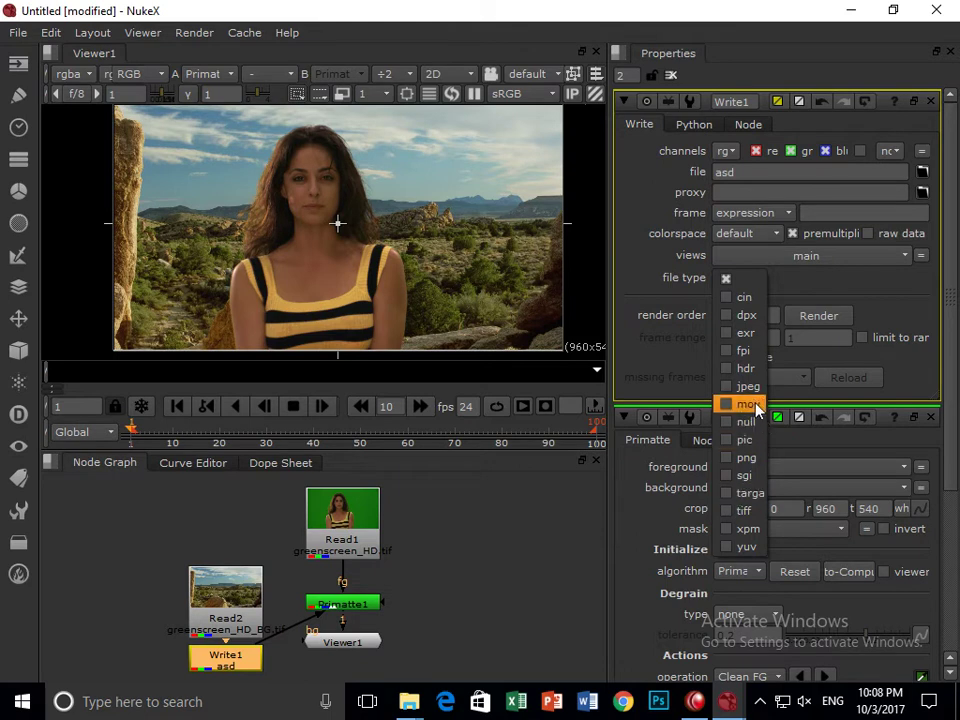
{"action": "key", "text": "Escape"}
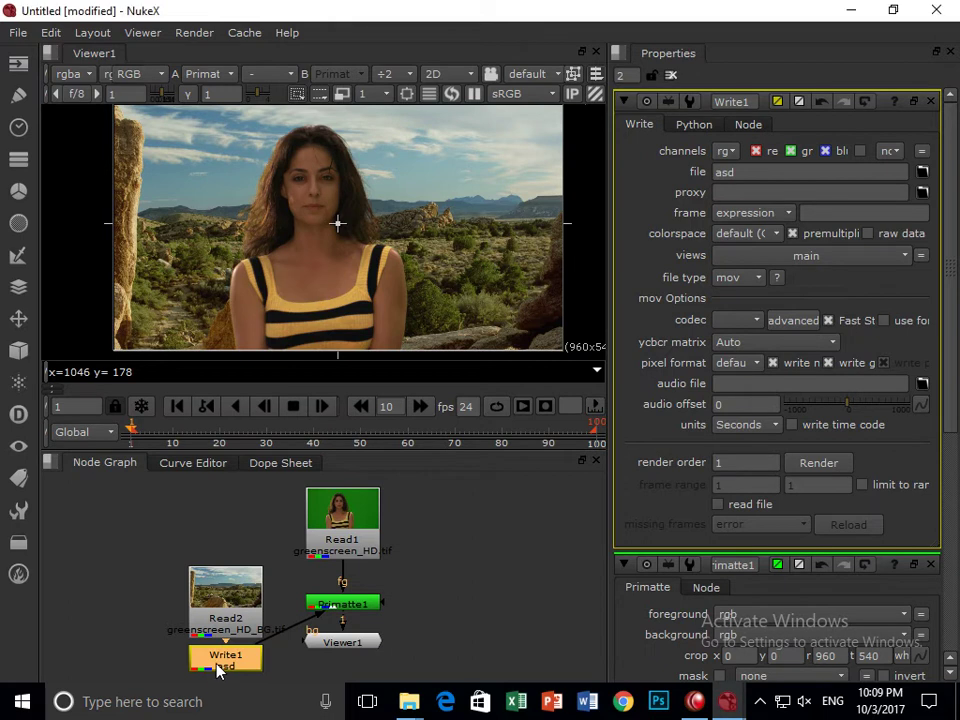
- Rearrange the node graph so the Write node sits just below Read2, level with the Primatte node
{"action": "left_click_drag", "start_coordinate": [238, 690], "coordinate": [225, 642]}
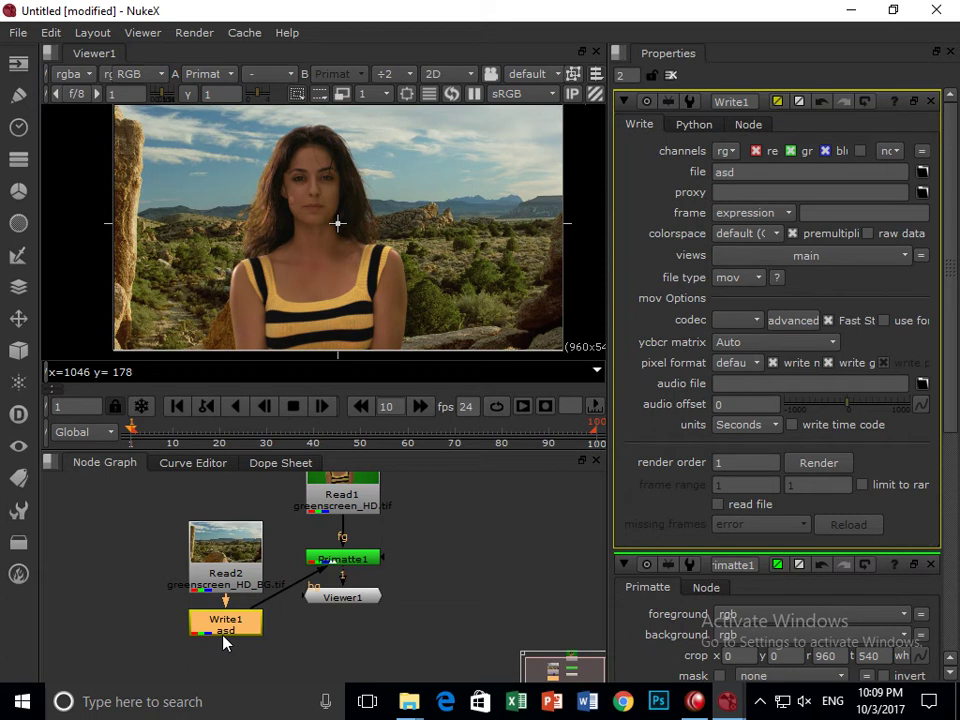
{"action": "left_click_drag", "start_coordinate": [233, 579], "coordinate": [325, 570]}
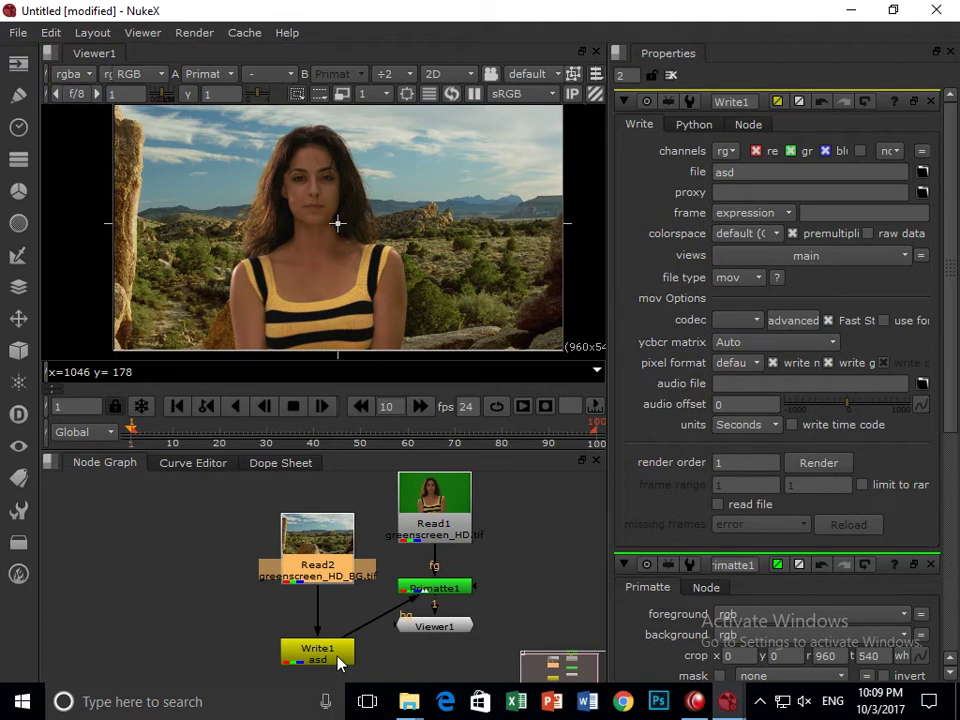
{"action": "left_click_drag", "start_coordinate": [340, 663], "coordinate": [355, 589]}
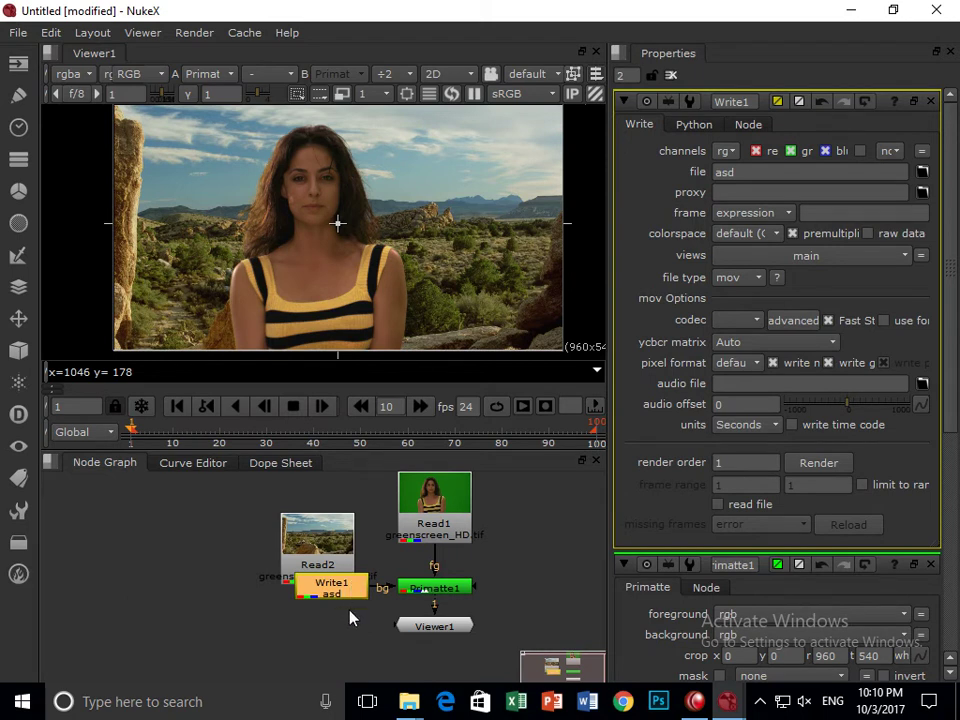
- Set the Write node's output channels to rgba, keeping the YCbCr matrix on Auto
{"action": "left_click", "coordinate": [787, 343]}
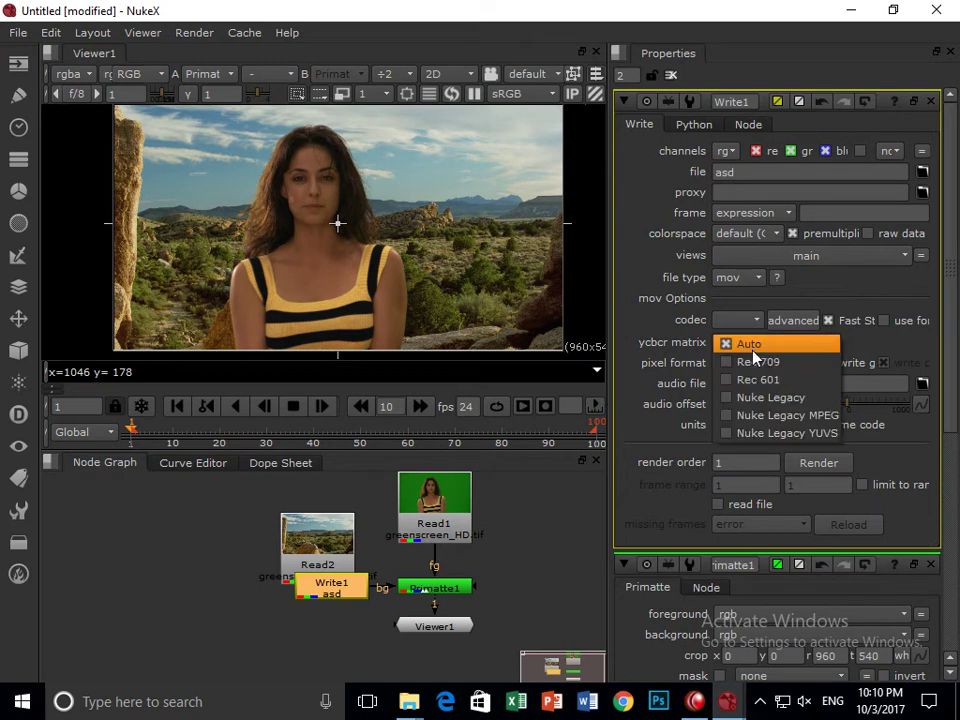
{"action": "left_click", "coordinate": [854, 347]}
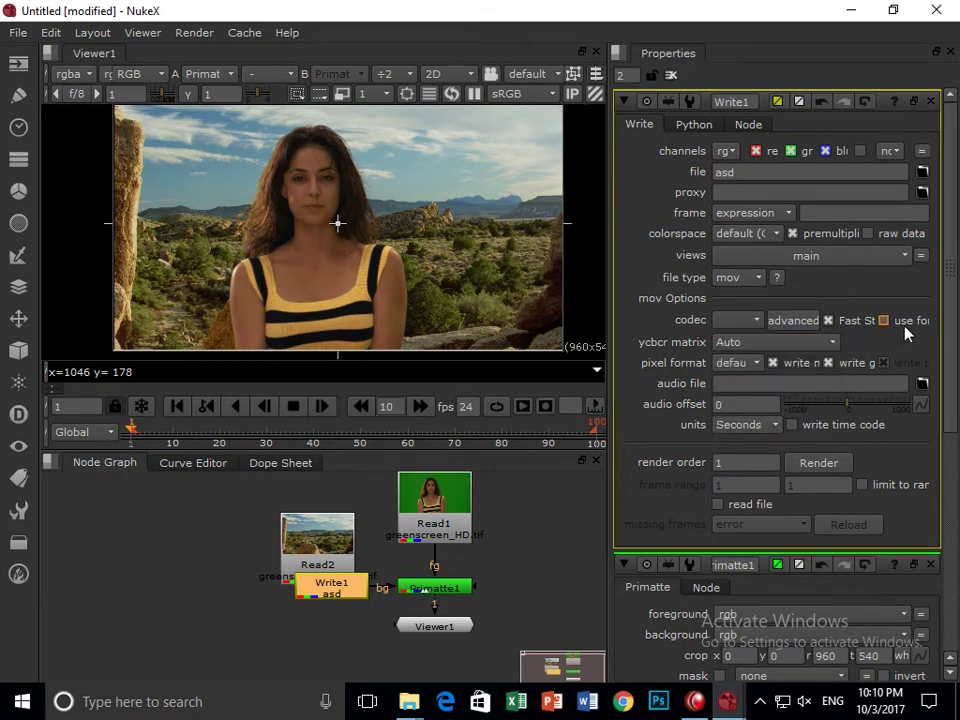
{"action": "left_click", "coordinate": [729, 151]}
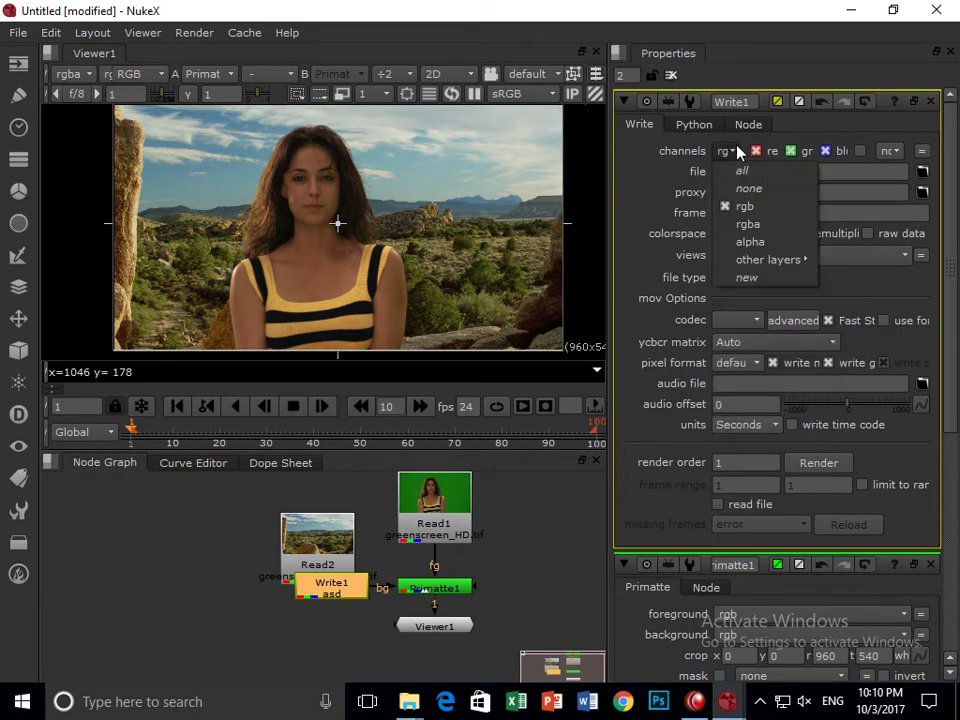
{"action": "left_click", "coordinate": [746, 223]}
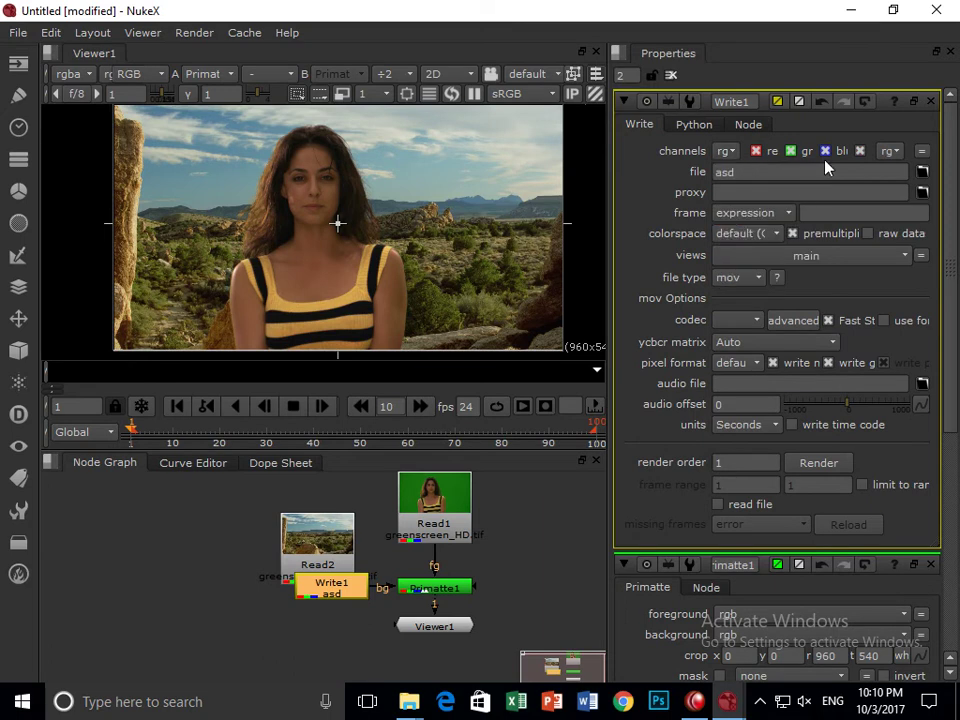
- Set the Write node's file type to targa and shift the timeline's current frame to -4
{"action": "left_click", "coordinate": [886, 152]}
{"action": "left_click", "coordinate": [884, 152]}
{"action": "left_click", "coordinate": [760, 462]}
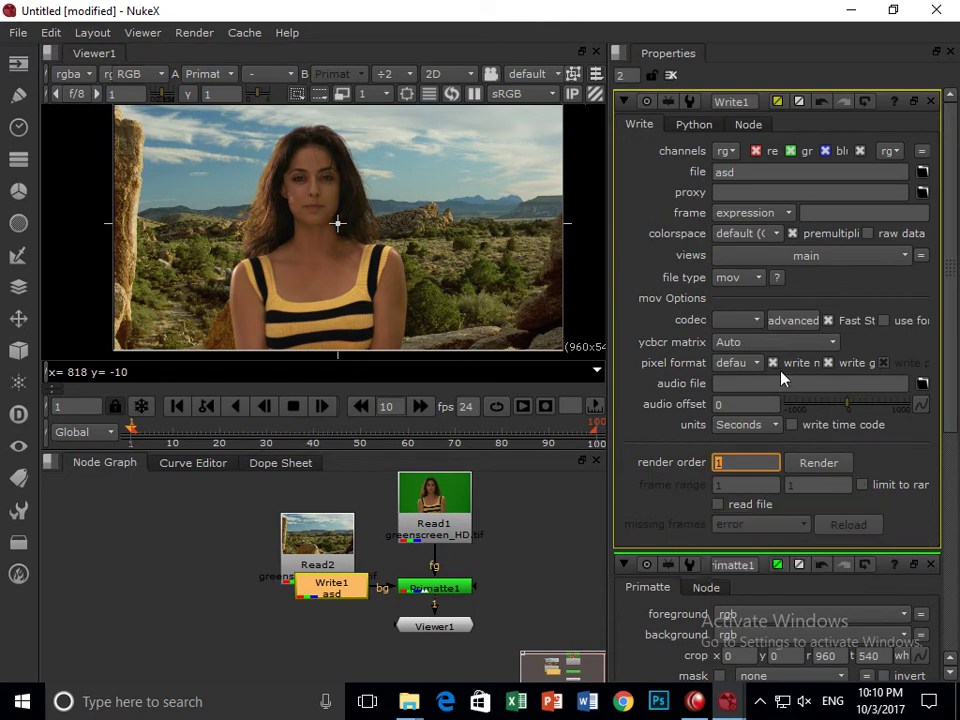
{"action": "left_click", "coordinate": [745, 331]}
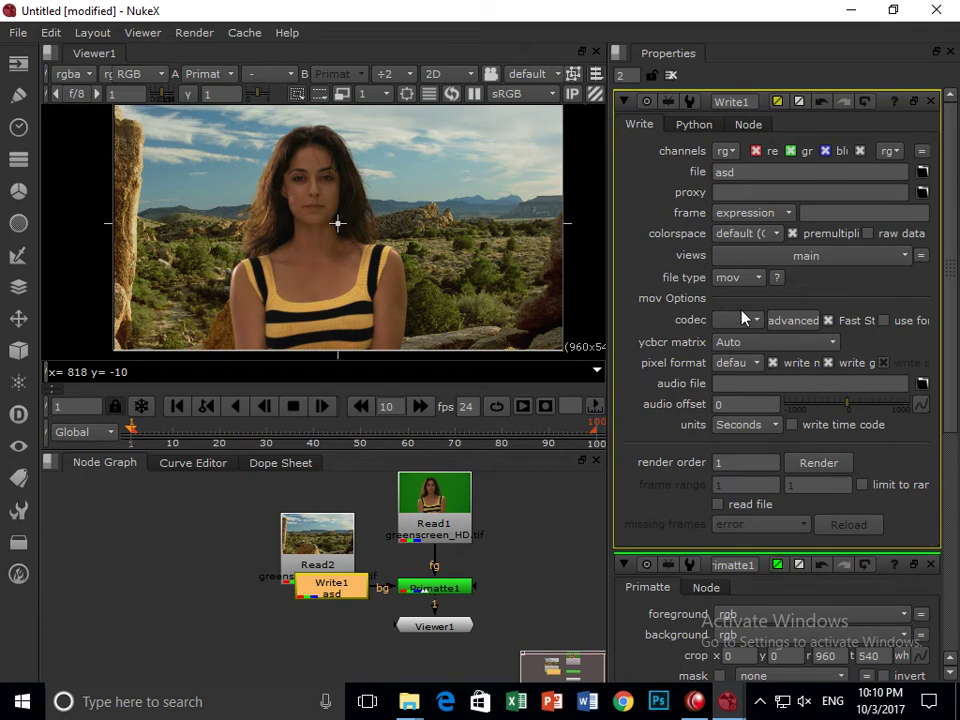
{"action": "left_click", "coordinate": [746, 282]}
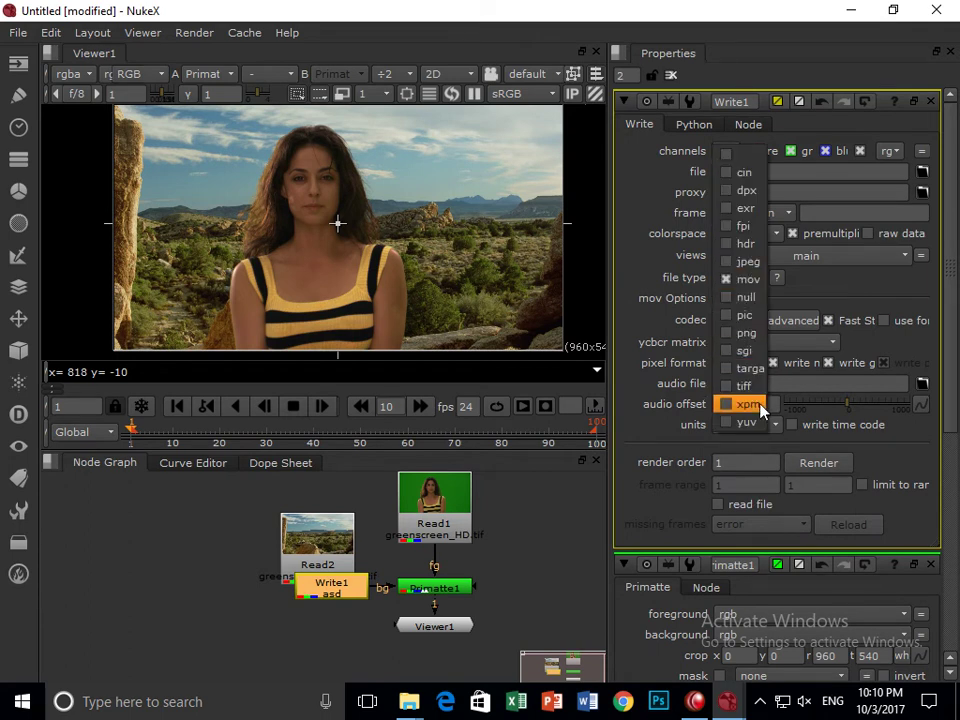
{"action": "left_click", "coordinate": [757, 382]}
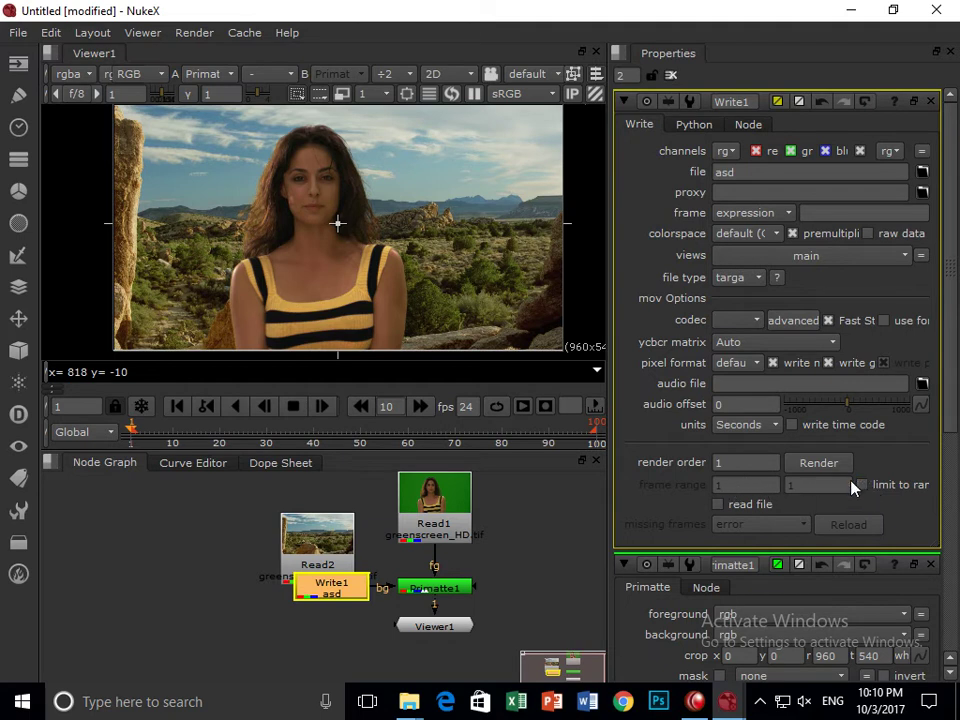
{"action": "left_click_drag", "start_coordinate": [261, 432], "coordinate": [106, 432]}
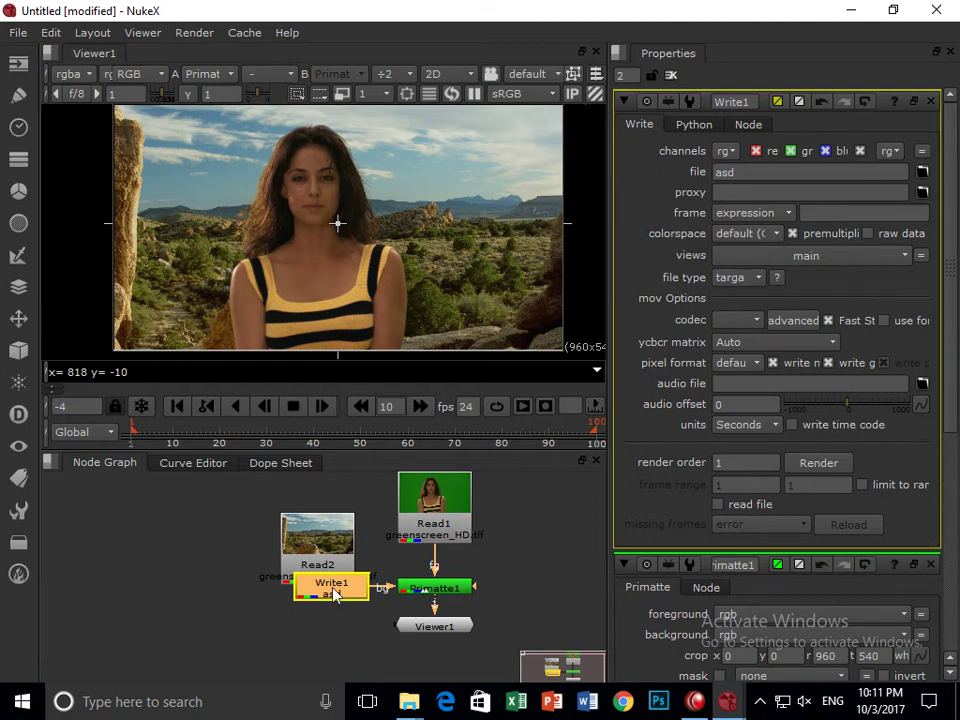
- Move the Write node below Read2 and try to delete both nodes from the node graph
{"action": "left_click_drag", "start_coordinate": [332, 599], "coordinate": [322, 634]}
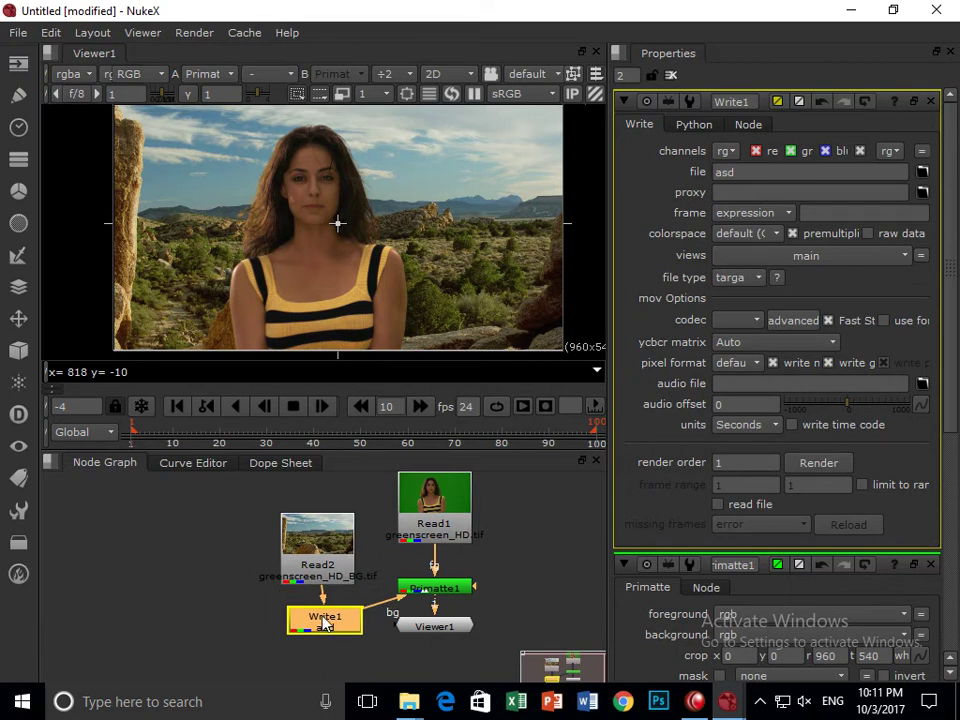
{"action": "key", "text": "Delete"}
{"action": "left_click", "coordinate": [319, 646]}
{"action": "left_click", "coordinate": [320, 560]}
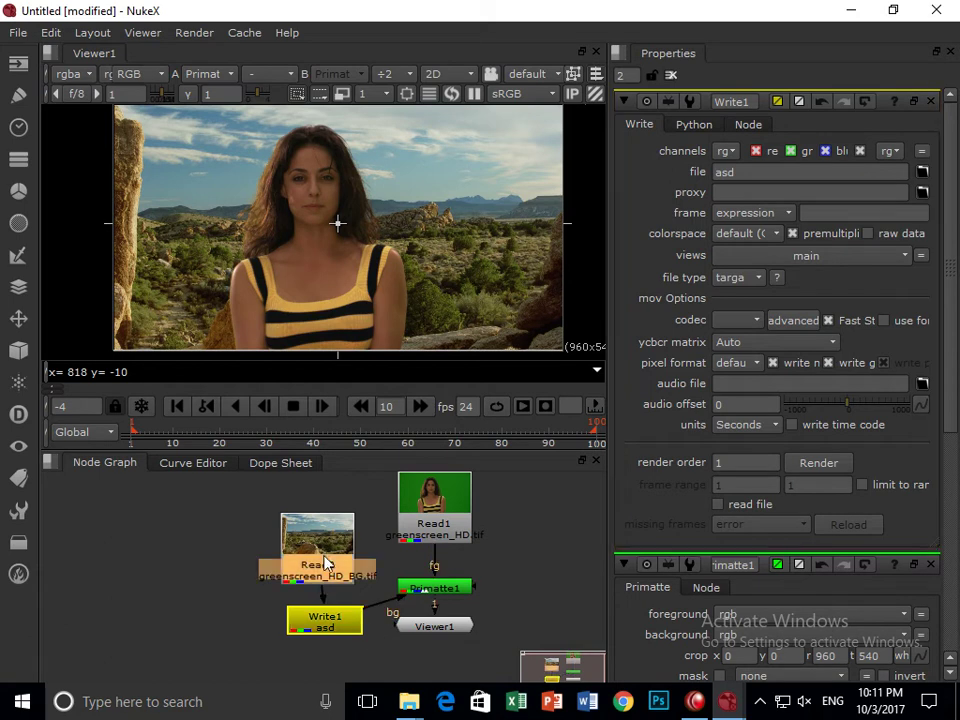
{"action": "key", "text": "Delete"}
{"action": "left_click", "coordinate": [341, 593]}
{"action": "mouse_move", "coordinate": [341, 567]}
{"action": "left_mouse_down"}
{"action": "mouse_move", "coordinate": [324, 517]}
{"action": "mouse_move", "coordinate": [330, 551]}
{"action": "left_mouse_up"}
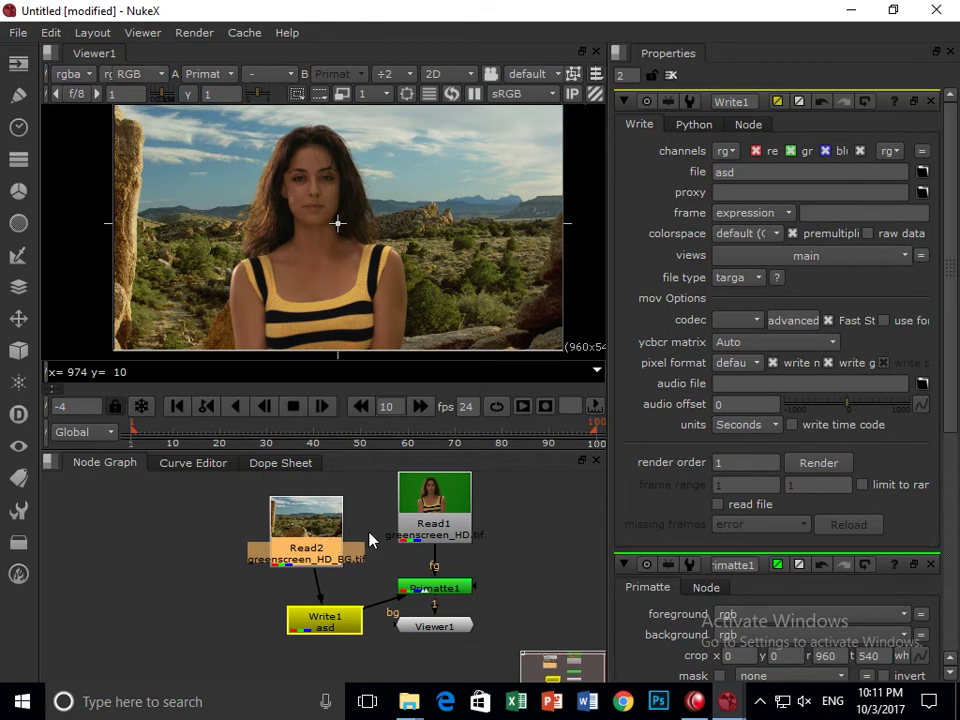
{"action": "left_click", "coordinate": [366, 535]}
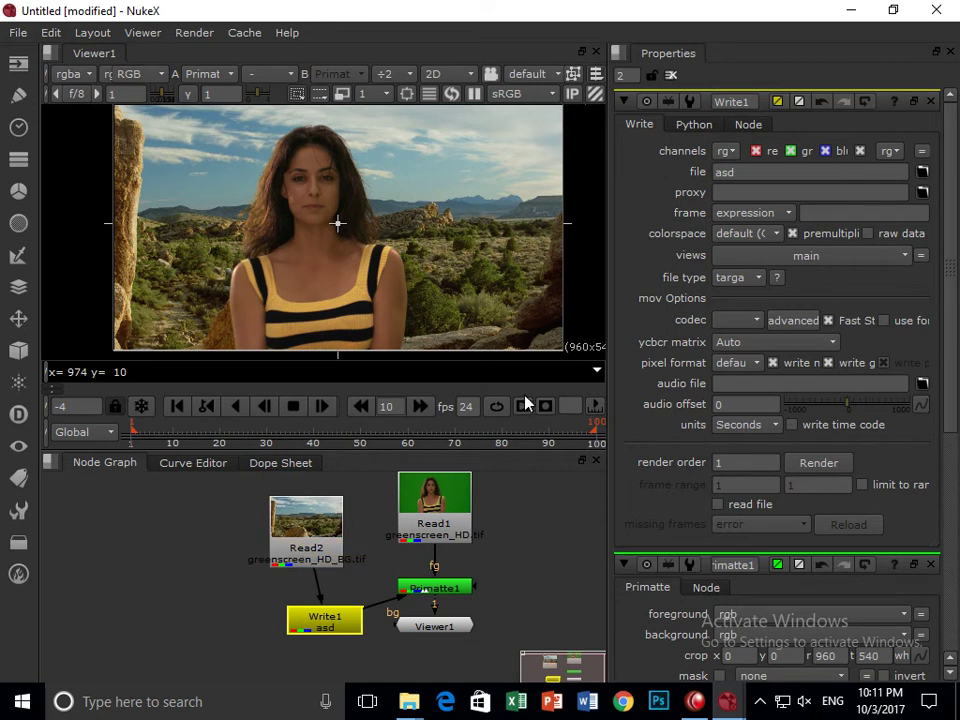
- Open the Primatte node's properties and try again to delete the Write node and the background Read node
{"action": "double_click", "coordinate": [431, 586]}
{"action": "left_click", "coordinate": [328, 616]}
{"action": "key", "text": "Delete"}
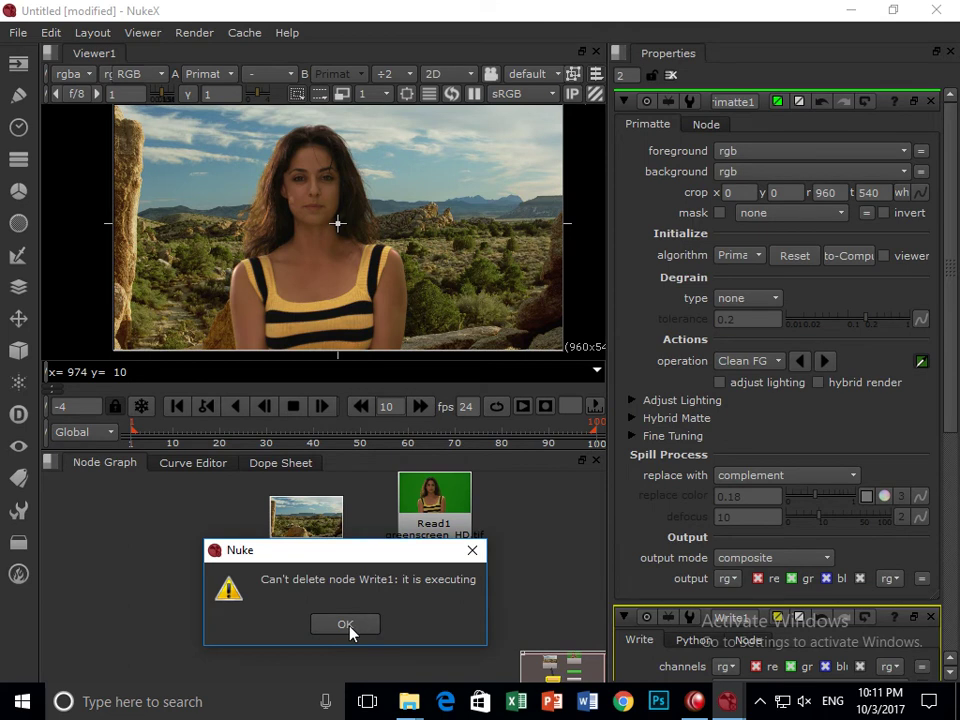
{"action": "left_click", "coordinate": [345, 624]}
{"action": "left_click", "coordinate": [283, 553]}
{"action": "key", "text": "Delete"}
{"action": "left_click", "coordinate": [278, 578]}
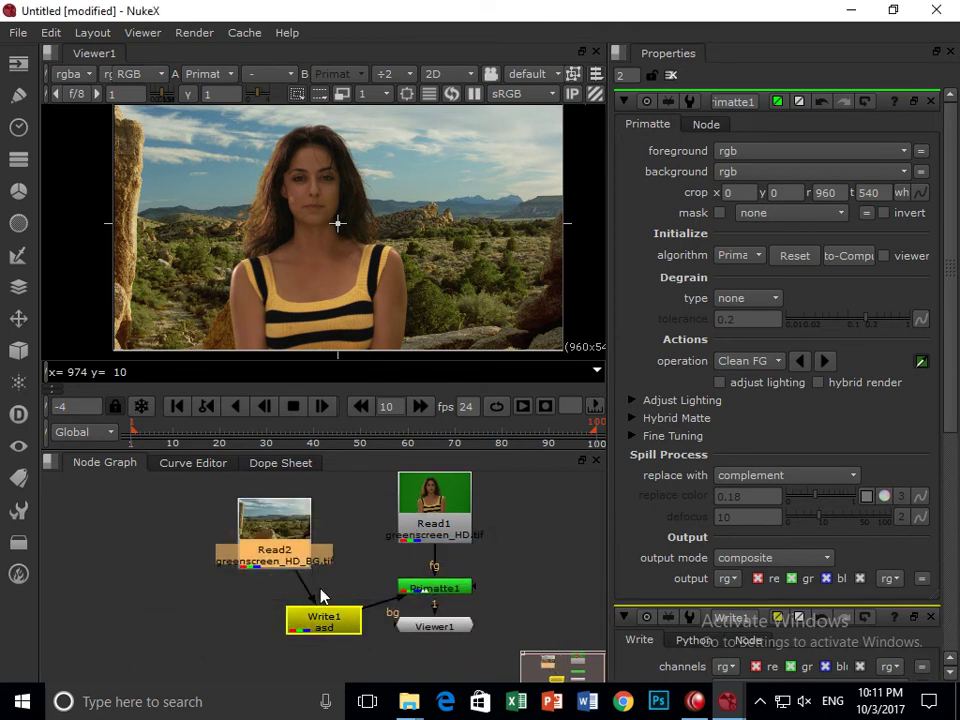
- Reopen the Write node's properties, set its channels to none and clear its output file path
{"action": "left_click", "coordinate": [338, 619]}
{"action": "left_click_drag", "start_coordinate": [338, 619], "coordinate": [334, 614]}
{"action": "right_click", "coordinate": [334, 615]}
{"action": "key", "text": "Escape"}
{"action": "double_click", "coordinate": [335, 615]}
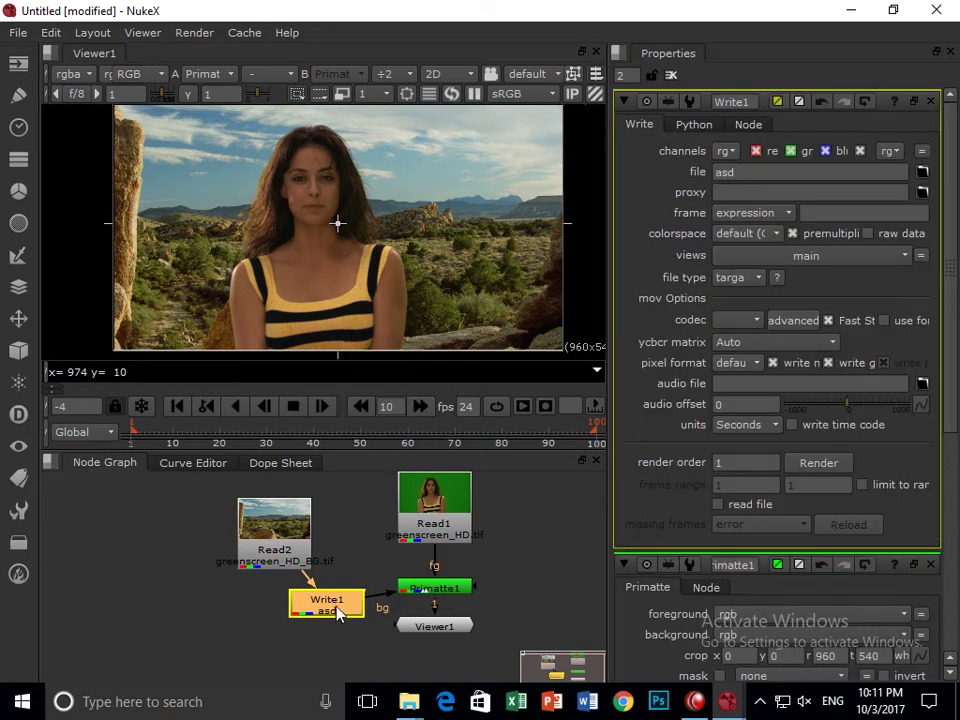
{"action": "left_click", "coordinate": [726, 151]}
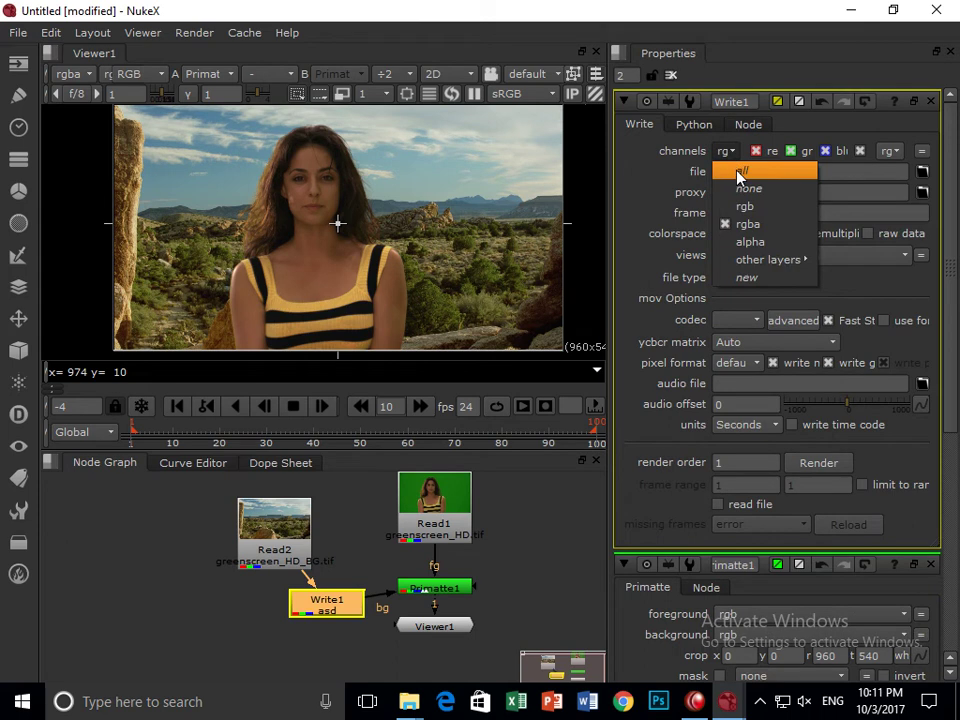
{"action": "left_click", "coordinate": [739, 171]}
{"action": "double_click", "coordinate": [745, 172]}
{"action": "key", "text": "BackSpace"}
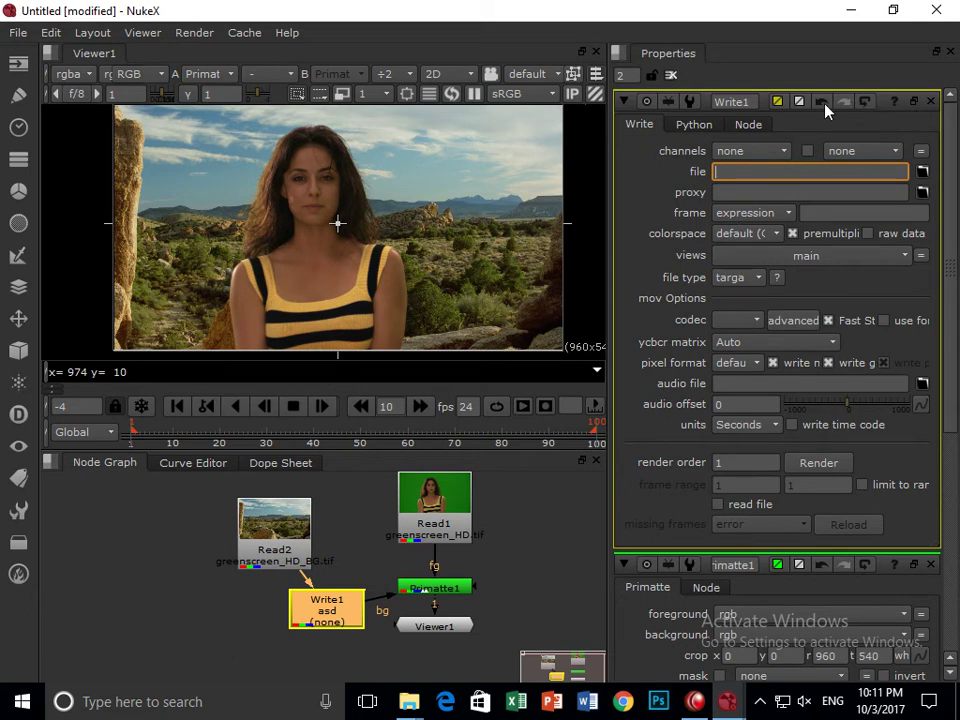
- Close the issue reporter and relaunch NukeX 8.0v3 without restoring the autosaved script
{"action": "key", "text": "alt+Tab"}
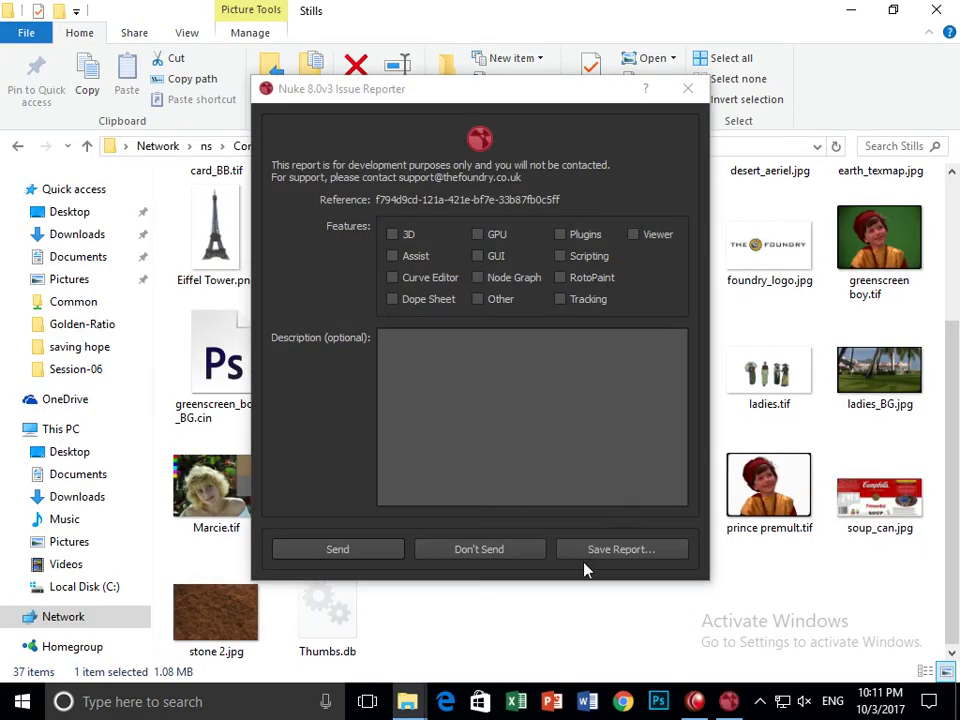
{"action": "left_click", "coordinate": [690, 90]}
{"action": "key", "text": "super"}
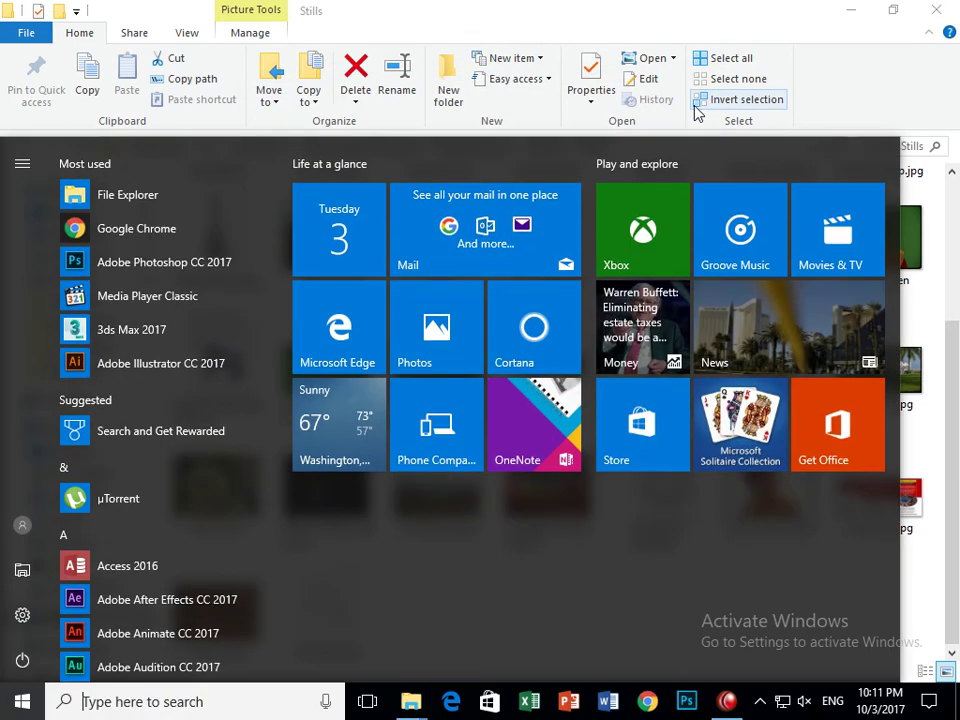
{"action": "type", "text": "nuk"}
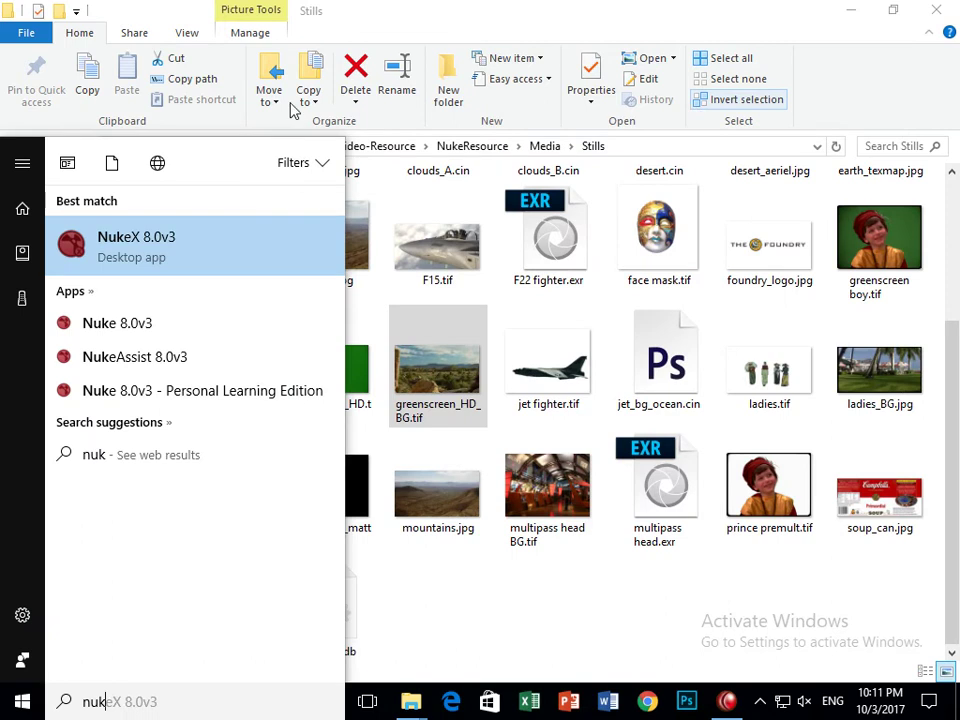
{"action": "left_click", "coordinate": [257, 249]}
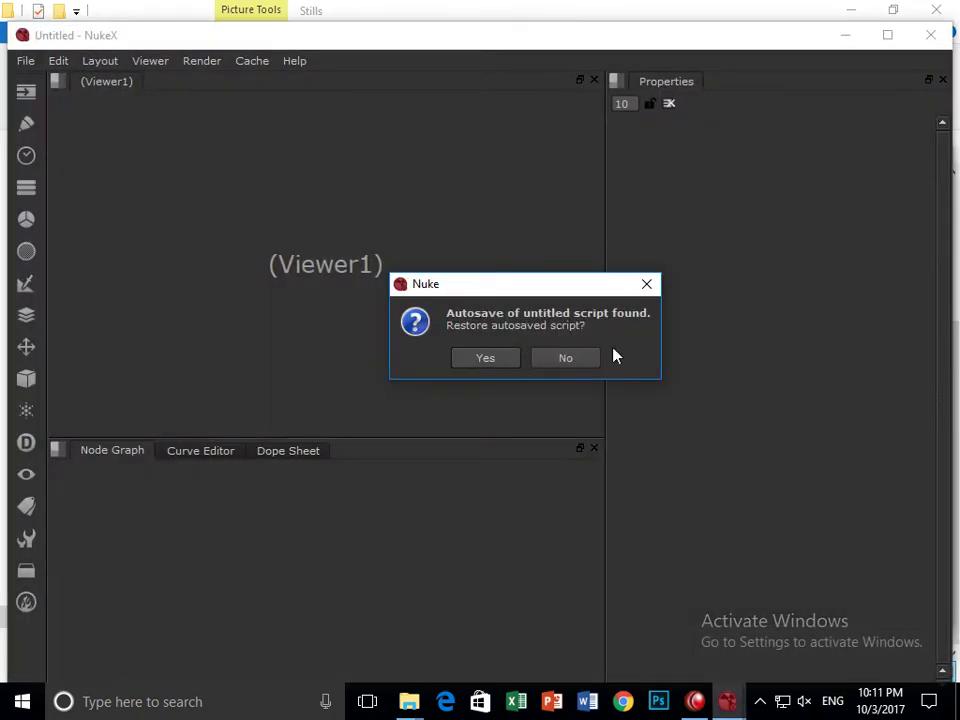
{"action": "left_click", "coordinate": [564, 358]}
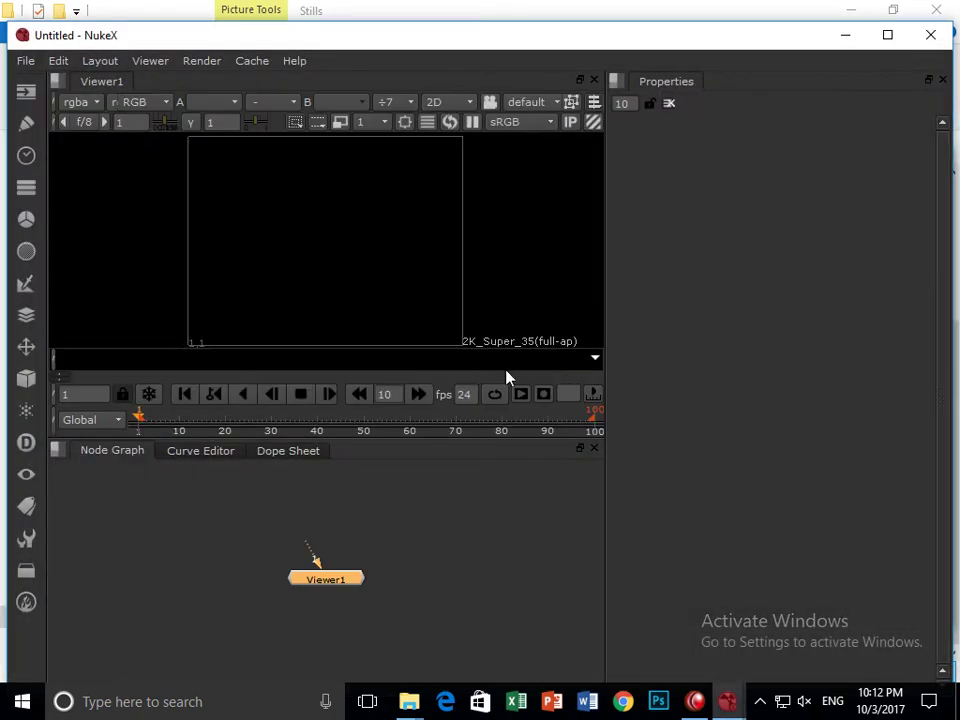
- Import greenscreen_HD.tif and greenscreen_HD_BG.tif from the Stills folder into the node graph, with the viewer connected to the green-screen still
{"action": "mouse_move", "coordinate": [401, 684]}
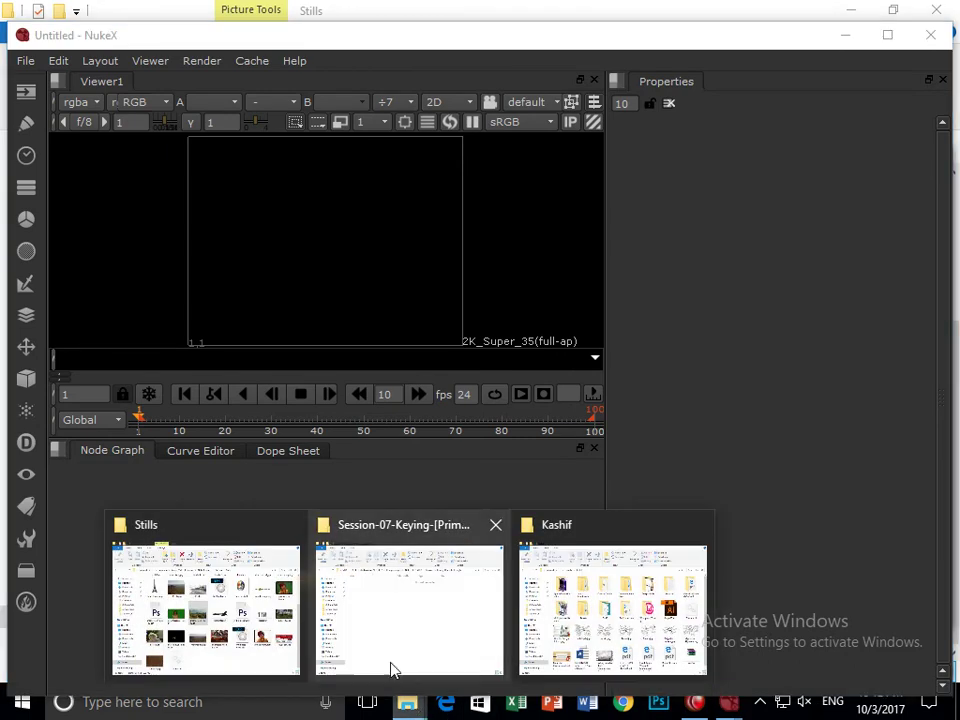
{"action": "left_click", "coordinate": [197, 628]}
{"action": "left_click_drag", "start_coordinate": [321, 345], "coordinate": [365, 449]}
{"action": "mouse_move", "coordinate": [325, 578]}
{"action": "left_mouse_down"}
{"action": "mouse_move", "coordinate": [323, 620]}
{"action": "mouse_move", "coordinate": [332, 564]}
{"action": "left_mouse_up"}
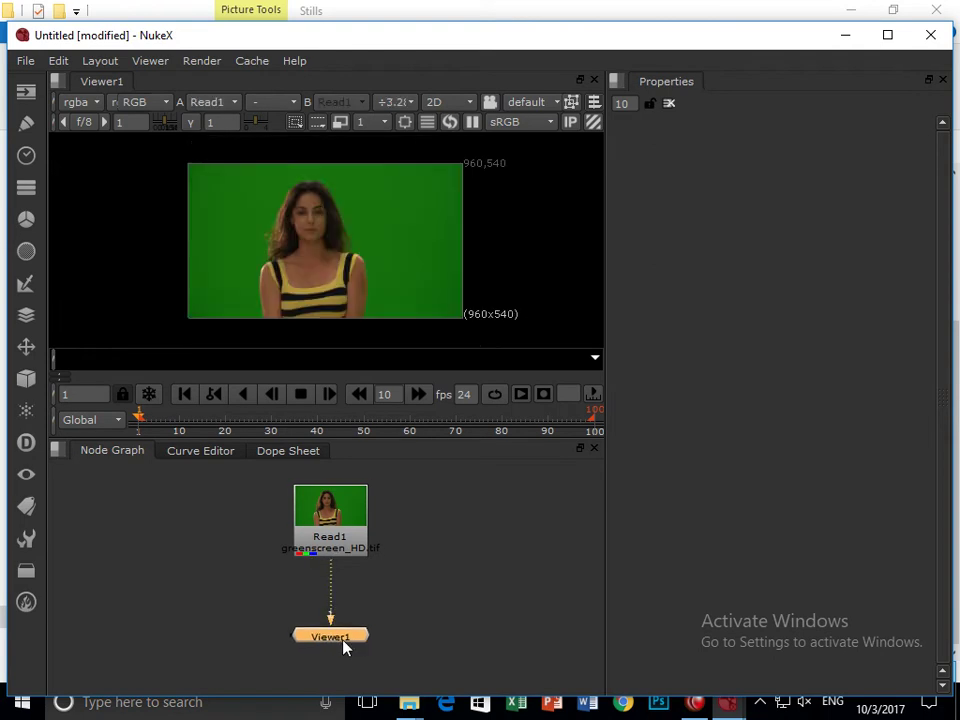
{"action": "key", "text": "alt+Tab"}
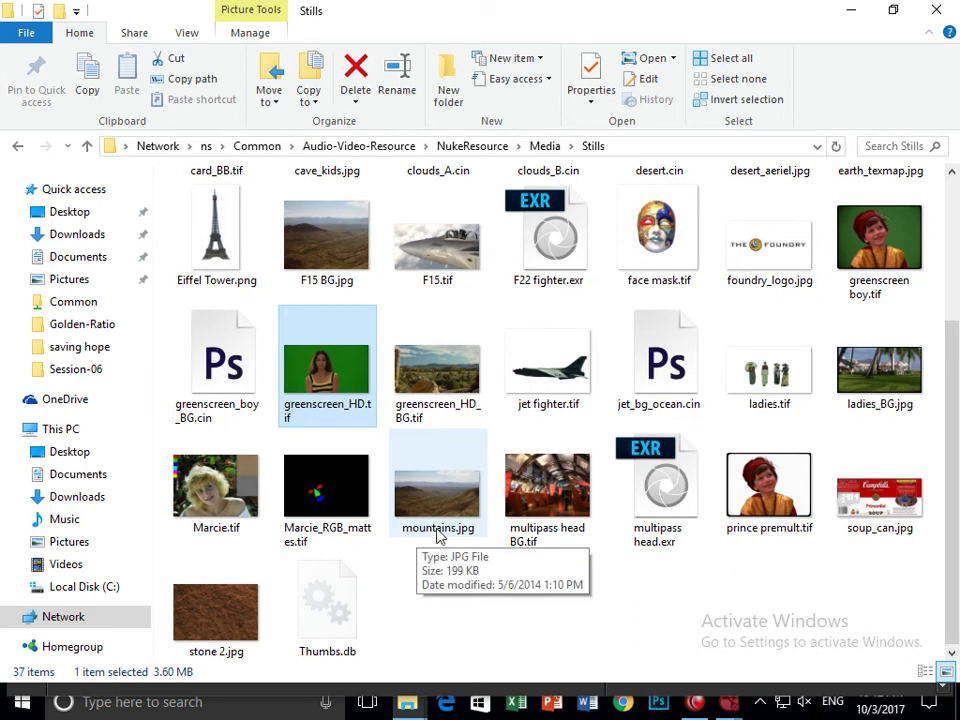
{"action": "left_click_drag", "start_coordinate": [441, 392], "coordinate": [255, 470]}
{"action": "key", "text": "alt+Tab"}
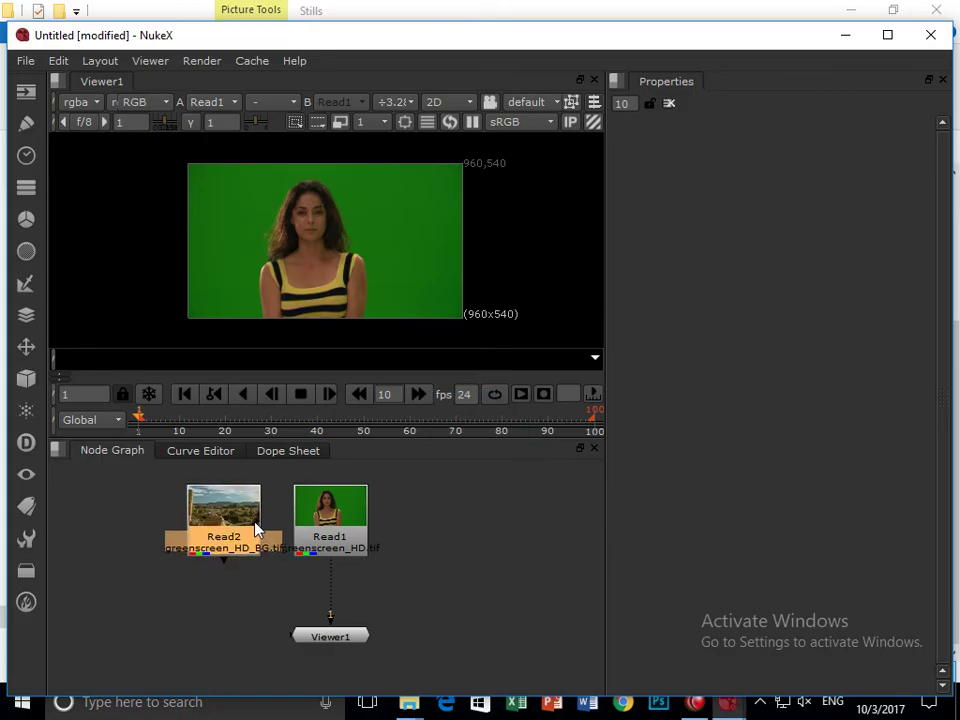
- Add a Primatte node after Read1 and connect its bg input to Read2
{"action": "left_click", "coordinate": [333, 553]}
{"action": "key", "text": "Tab"}
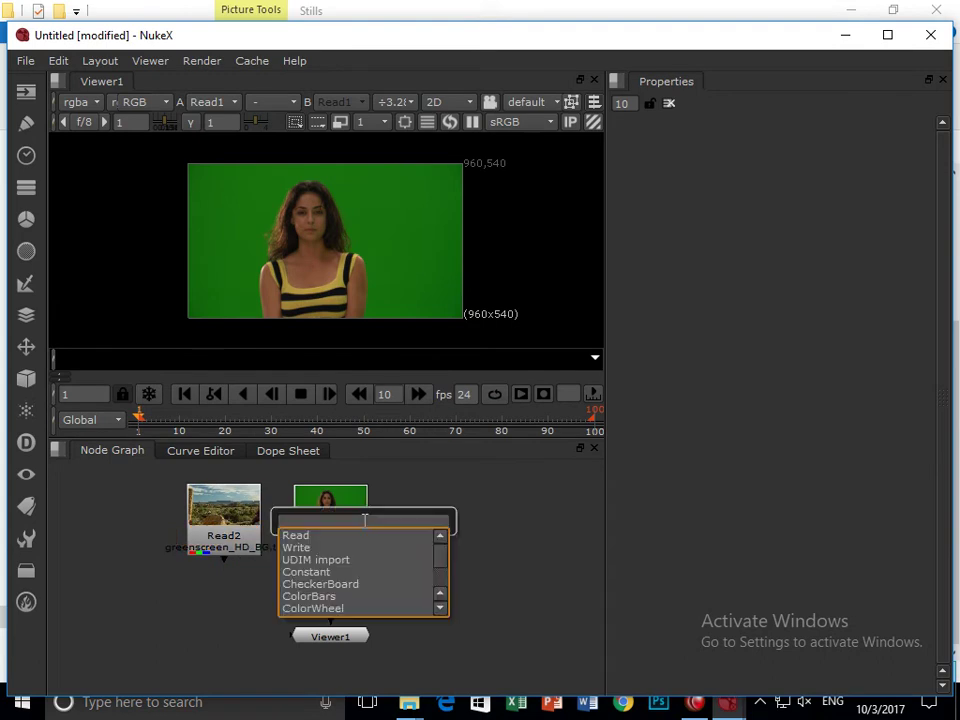
{"action": "type", "text": "primatte"}
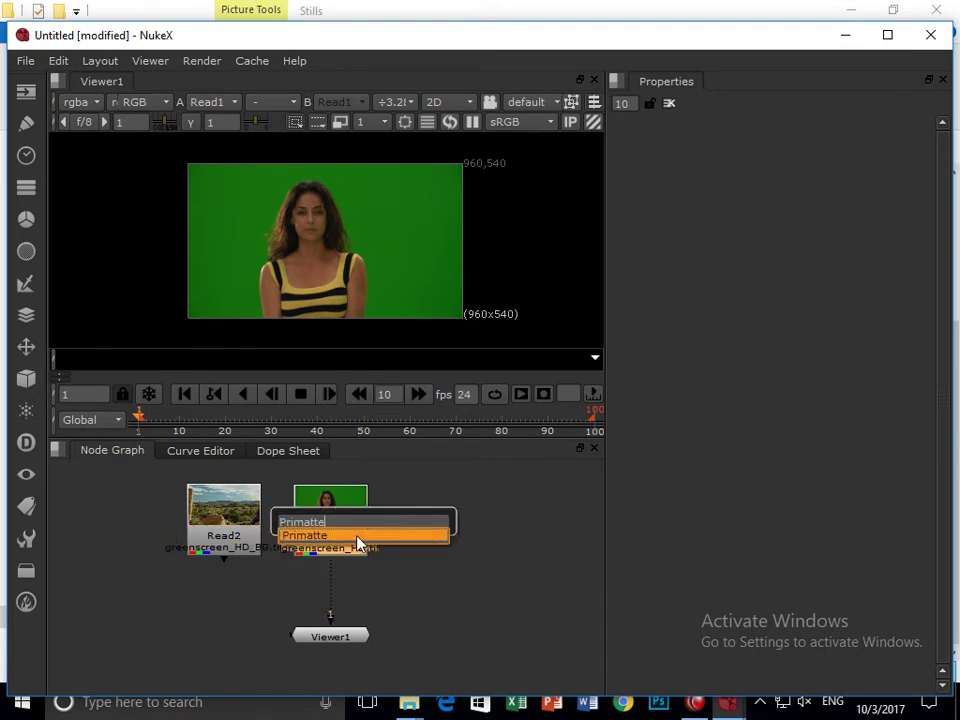
{"action": "left_click", "coordinate": [360, 542]}
{"action": "left_click_drag", "start_coordinate": [358, 562], "coordinate": [224, 515]}
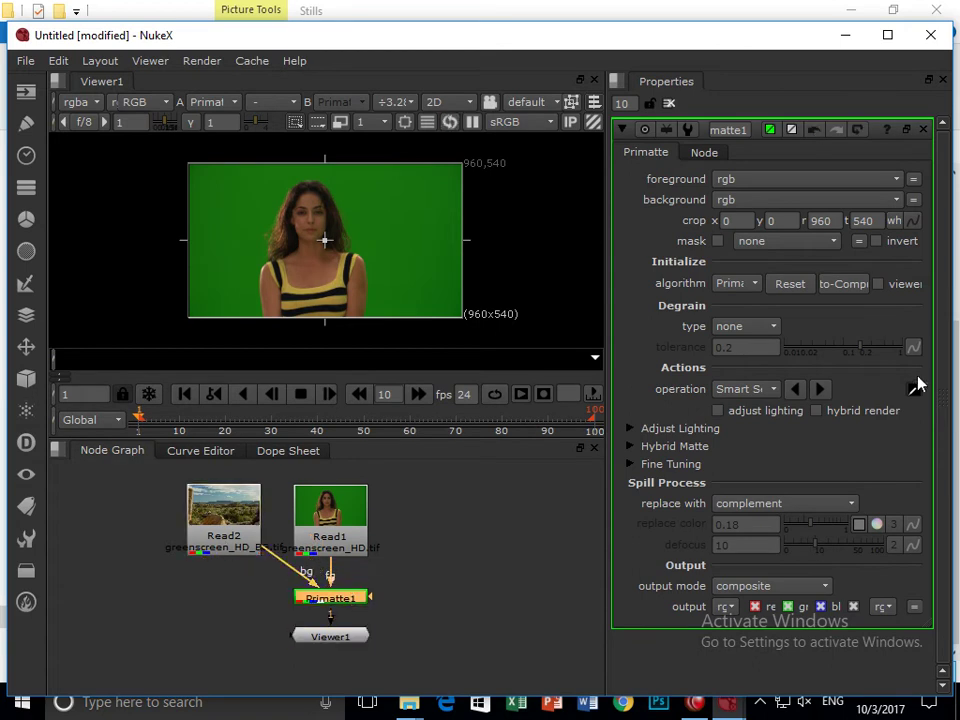
- Auto-compute the Primatte key and enlarge the viewer area to inspect the composite
{"action": "left_click", "coordinate": [848, 297]}
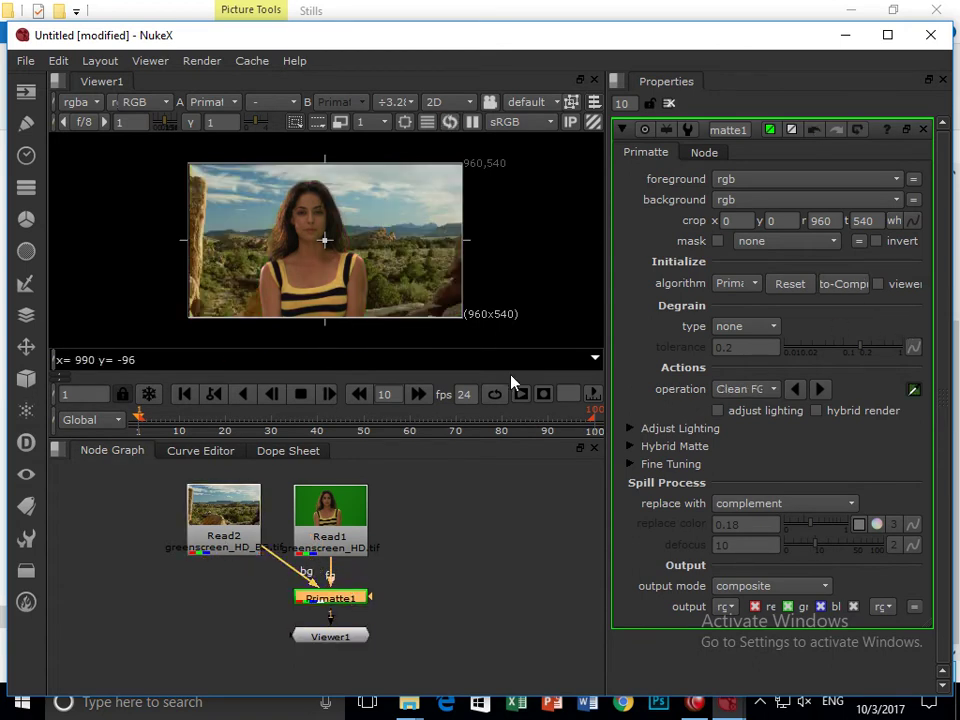
{"action": "left_click_drag", "start_coordinate": [489, 442], "coordinate": [494, 535]}
{"action": "scroll", "coordinate": [450, 411], "scroll_direction": "up", "scroll_amount": 1}
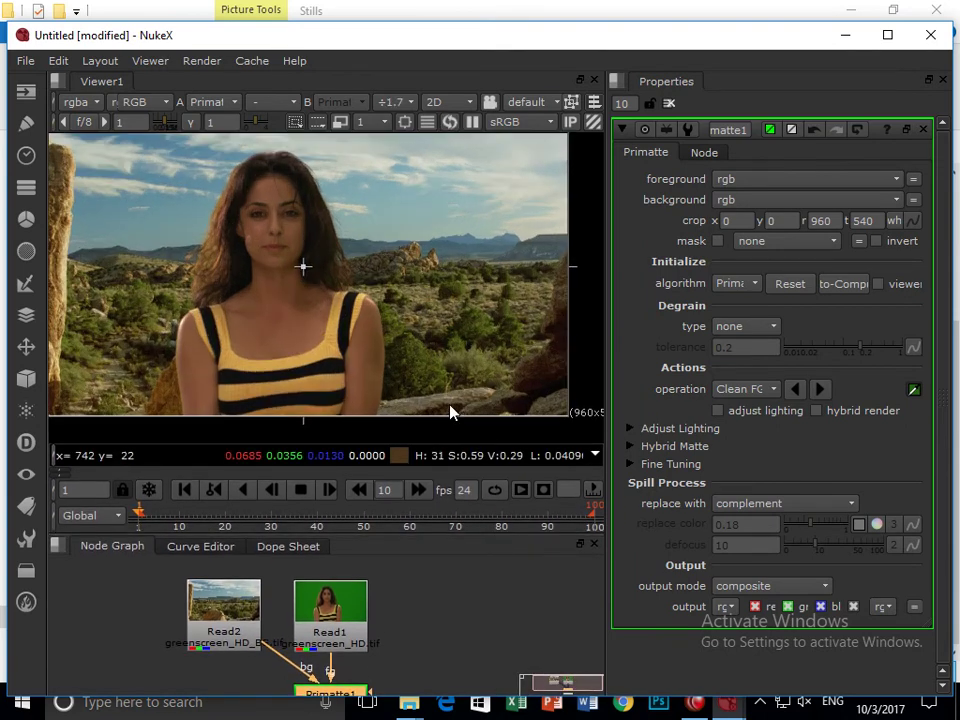
{"action": "mouse_move", "coordinate": [415, 356]}
{"action": "left_mouse_down"}
{"action": "mouse_move", "coordinate": [497, 347]}
{"action": "mouse_move", "coordinate": [420, 368]}
{"action": "mouse_move", "coordinate": [422, 360]}
{"action": "left_mouse_up"}
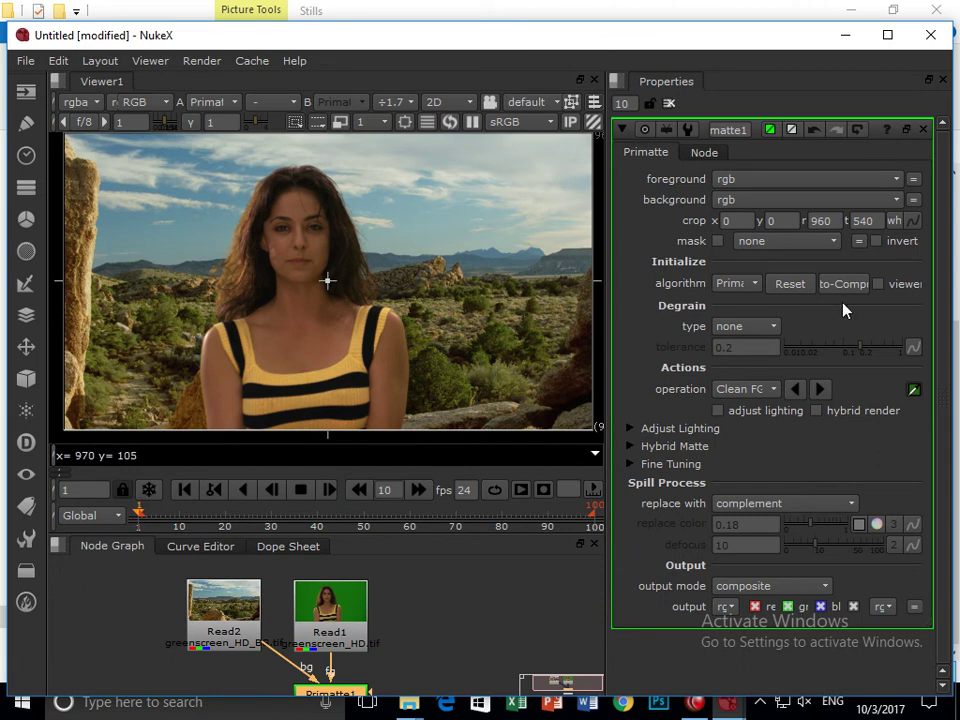
- Reset the Primatte key and keep the operation on Smart Select BG Color, with adjust lighting off
{"action": "left_click", "coordinate": [788, 284]}
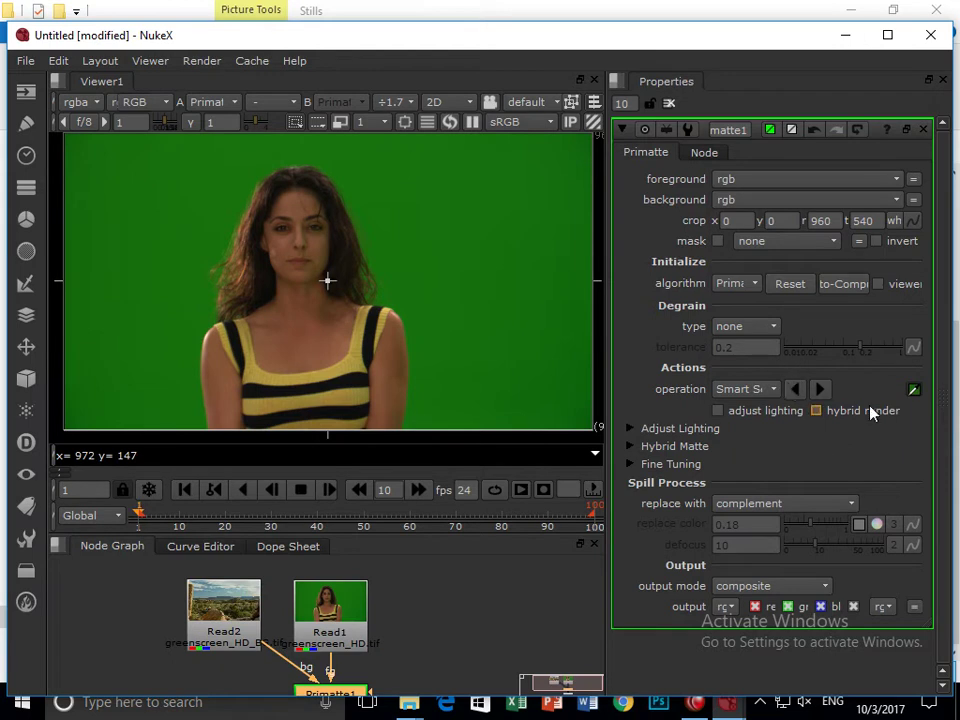
{"action": "left_click", "coordinate": [914, 389]}
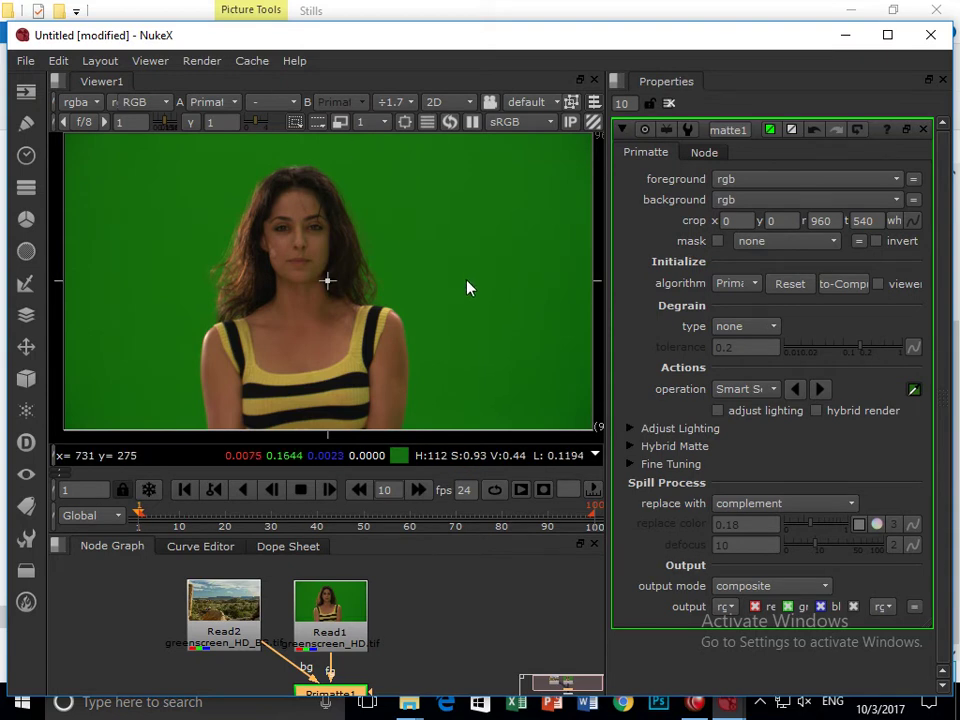
{"action": "left_click", "coordinate": [748, 392]}
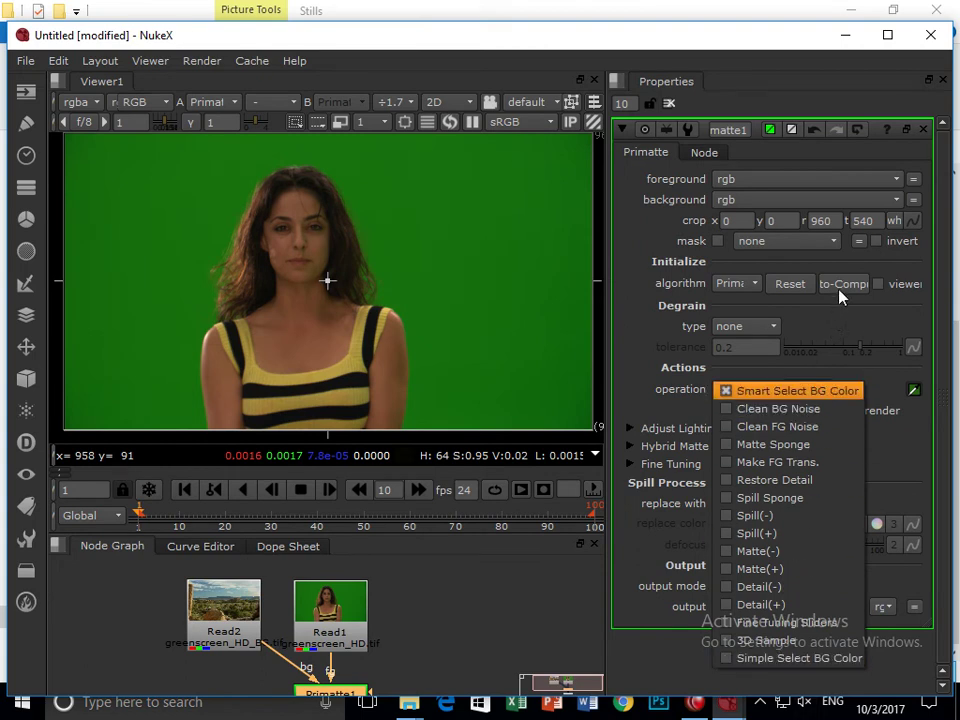
{"action": "left_click", "coordinate": [828, 393]}
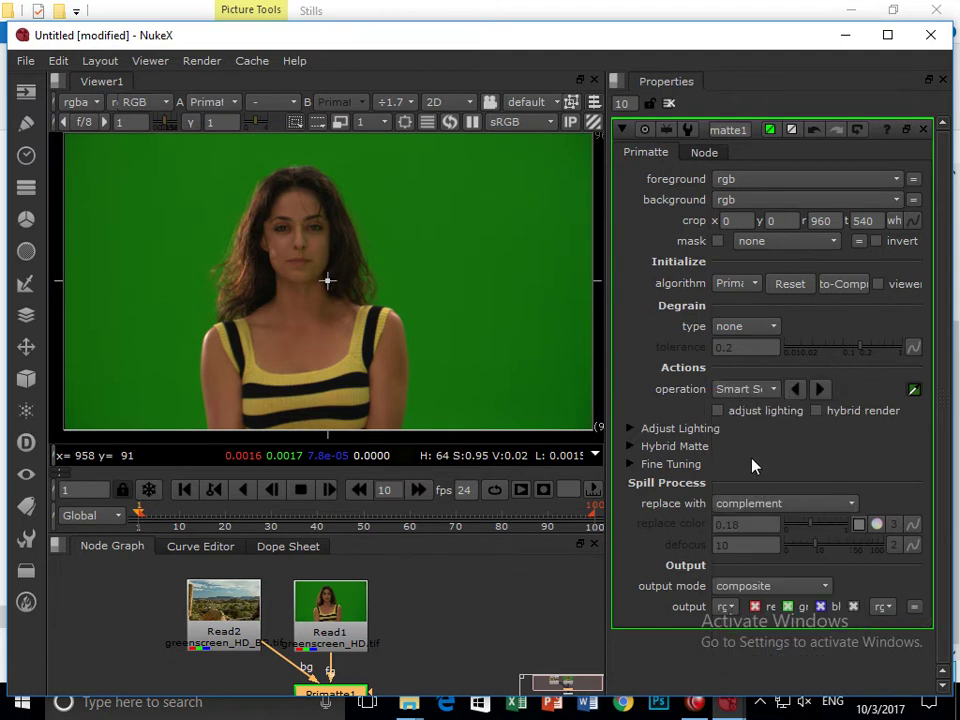
{"action": "left_click", "coordinate": [761, 415]}
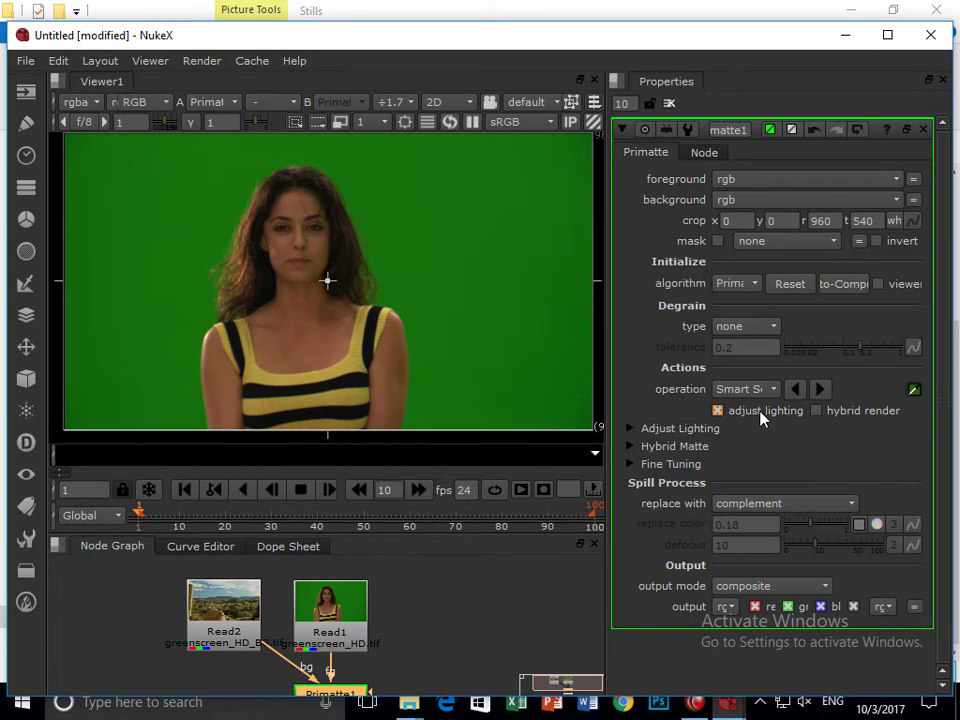
{"action": "left_click", "coordinate": [722, 414]}
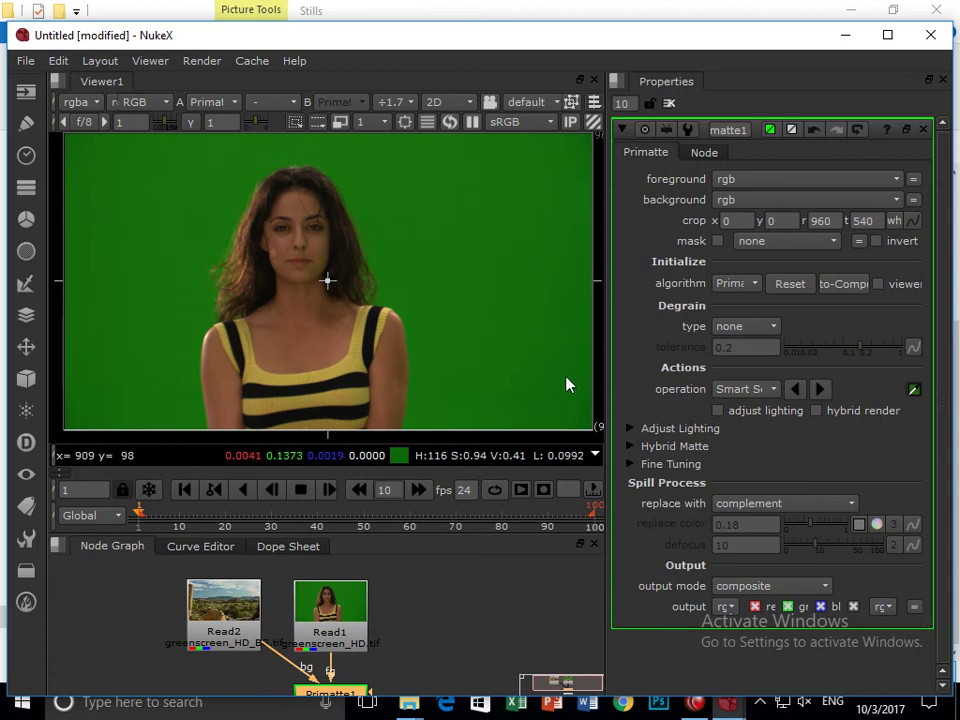
- Turn on adjust lighting and sample the green backdrop beside the woman's head with Smart Select BG Color
{"action": "left_click", "coordinate": [758, 414]}
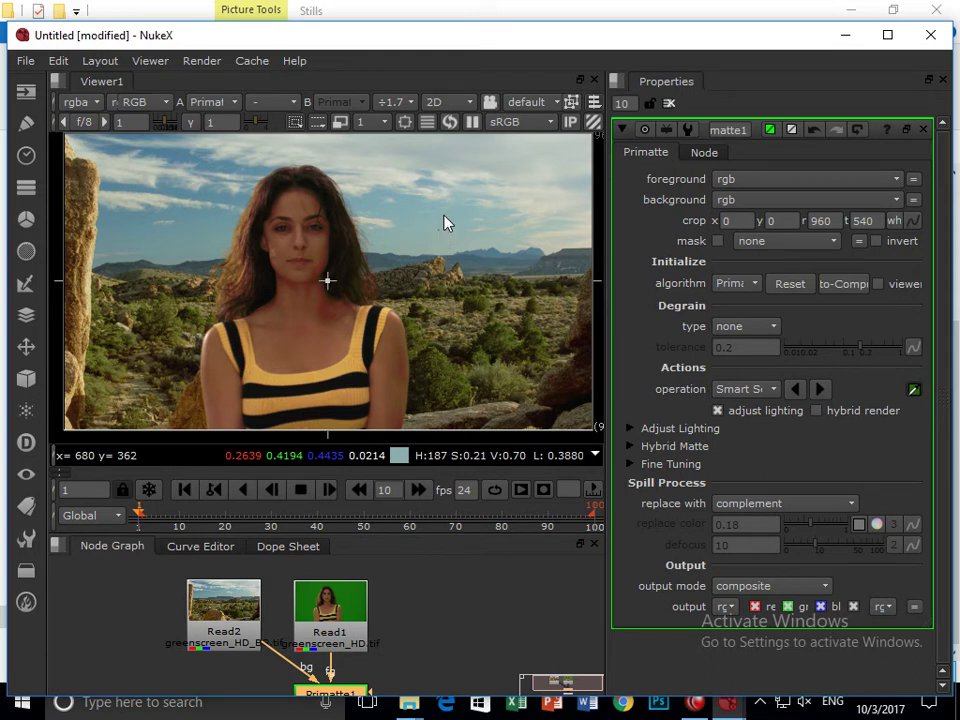
{"action": "left_click_drag", "start_coordinate": [448, 223], "coordinate": [456, 236]}
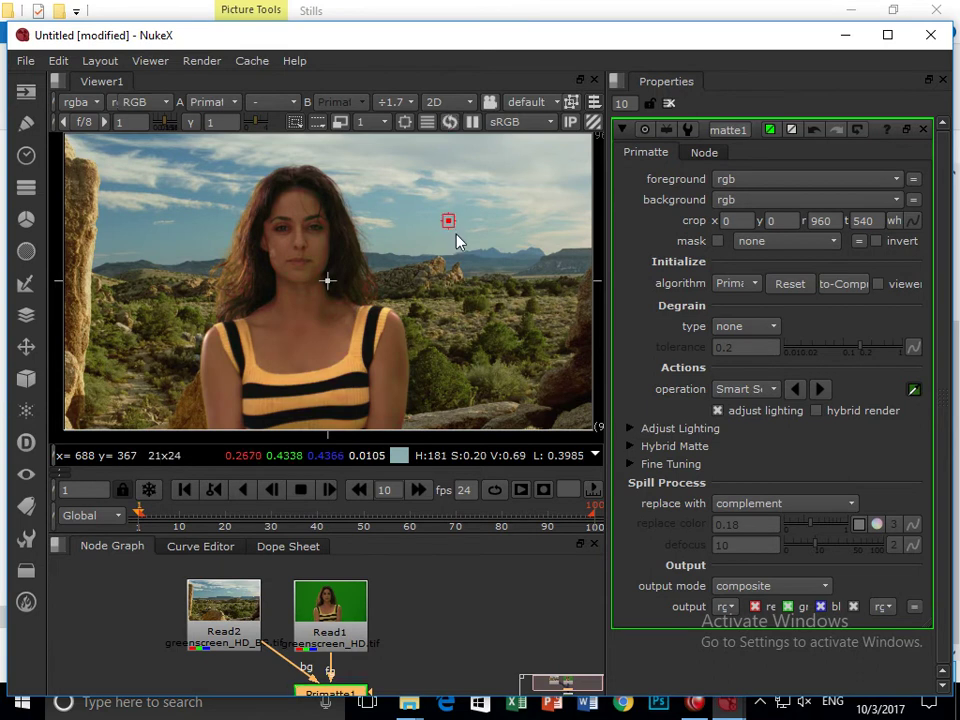
{"action": "left_click_drag", "start_coordinate": [318, 250], "coordinate": [398, 305]}
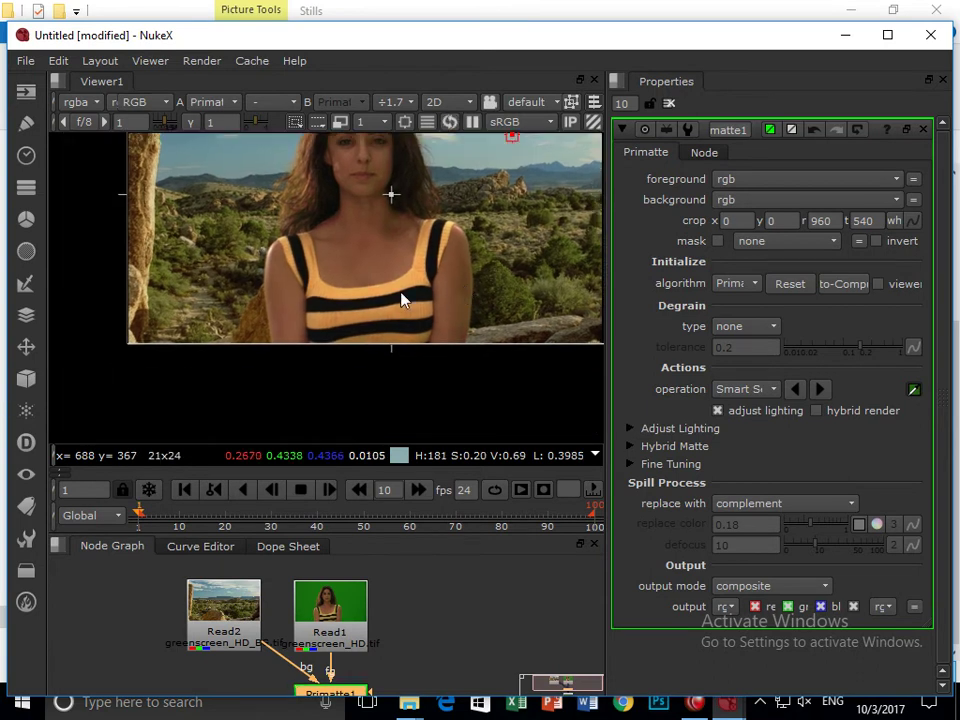
{"action": "left_click_drag", "start_coordinate": [464, 298], "coordinate": [460, 346]}
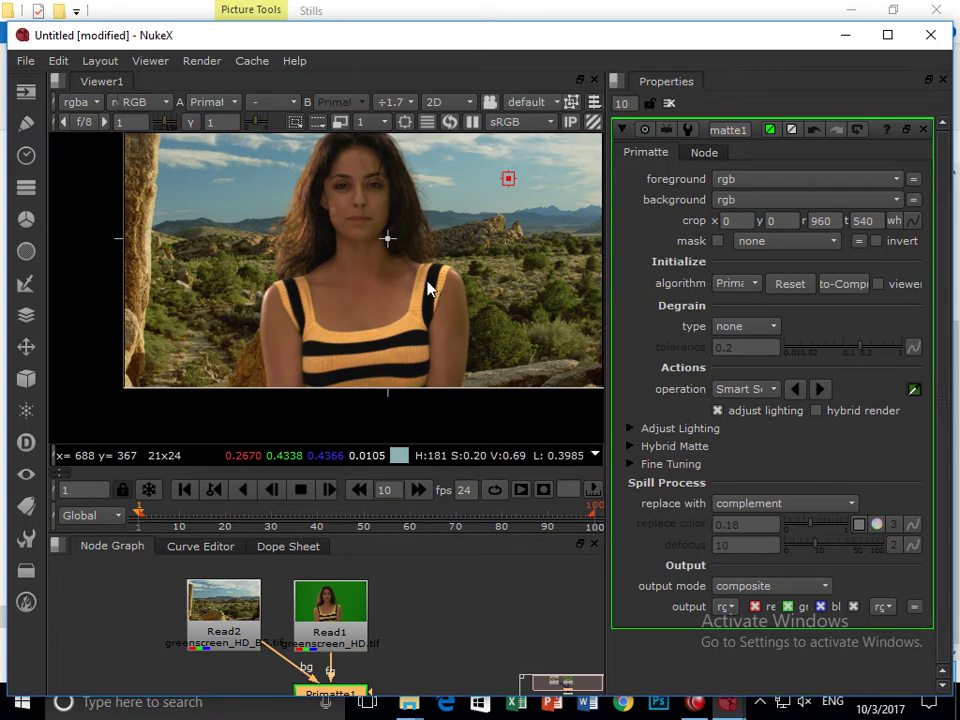
- View the alpha channel and use Clean FG Noise to sample the faint grey lines inside the torso
{"action": "key", "text": "a"}
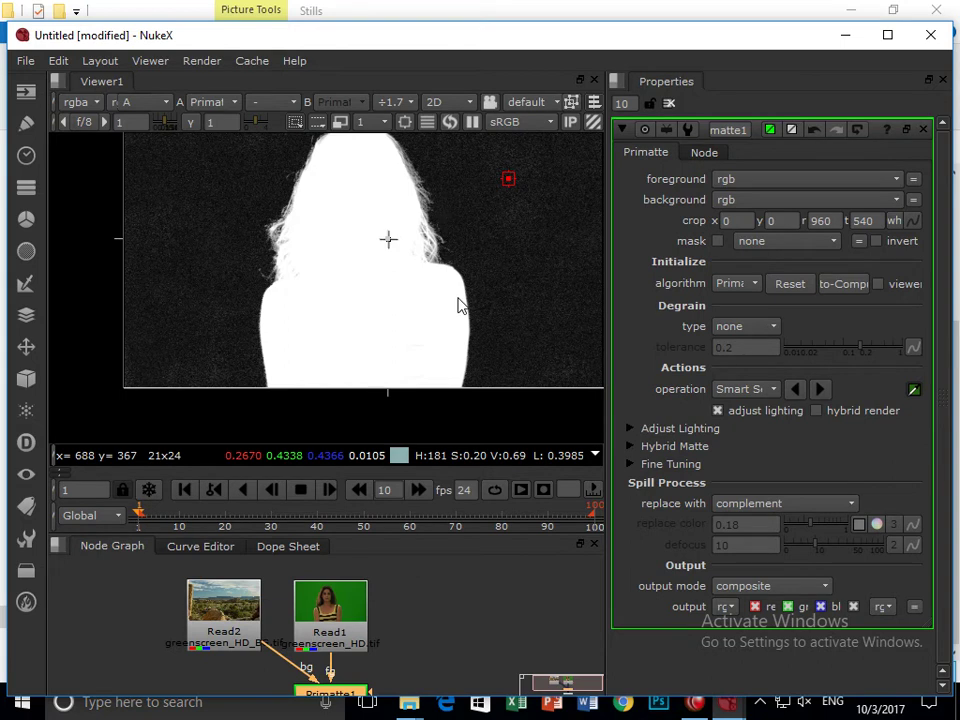
{"action": "left_click_drag", "start_coordinate": [497, 279], "coordinate": [506, 242]}
{"action": "scroll", "coordinate": [476, 315], "scroll_direction": "up", "scroll_amount": 3}
{"action": "left_click_drag", "start_coordinate": [328, 356], "coordinate": [414, 212]}
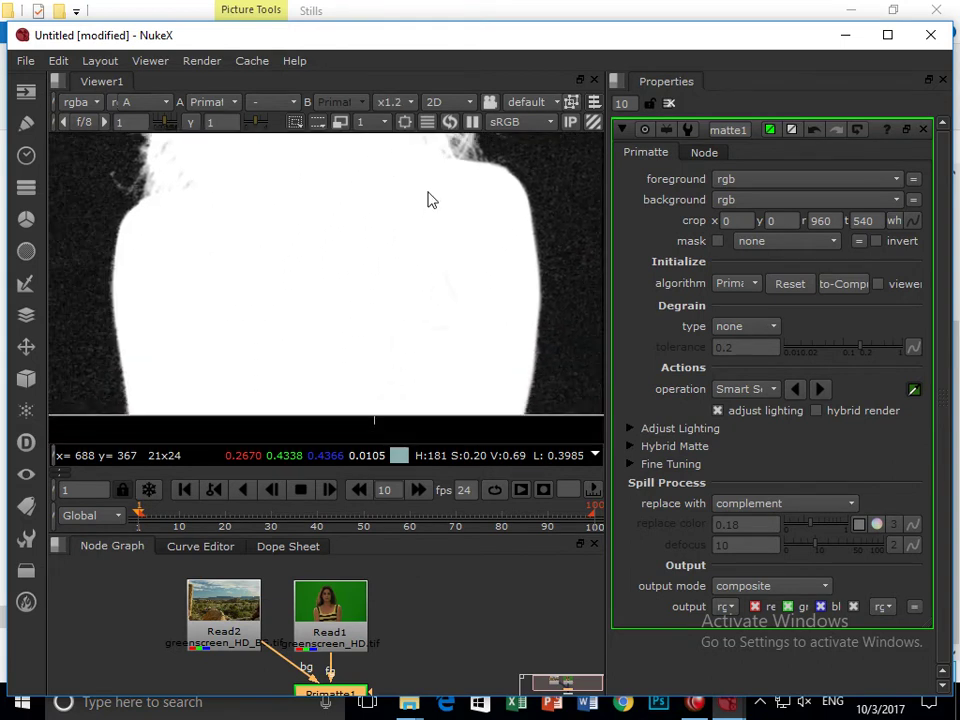
{"action": "left_click_drag", "start_coordinate": [337, 335], "coordinate": [381, 317]}
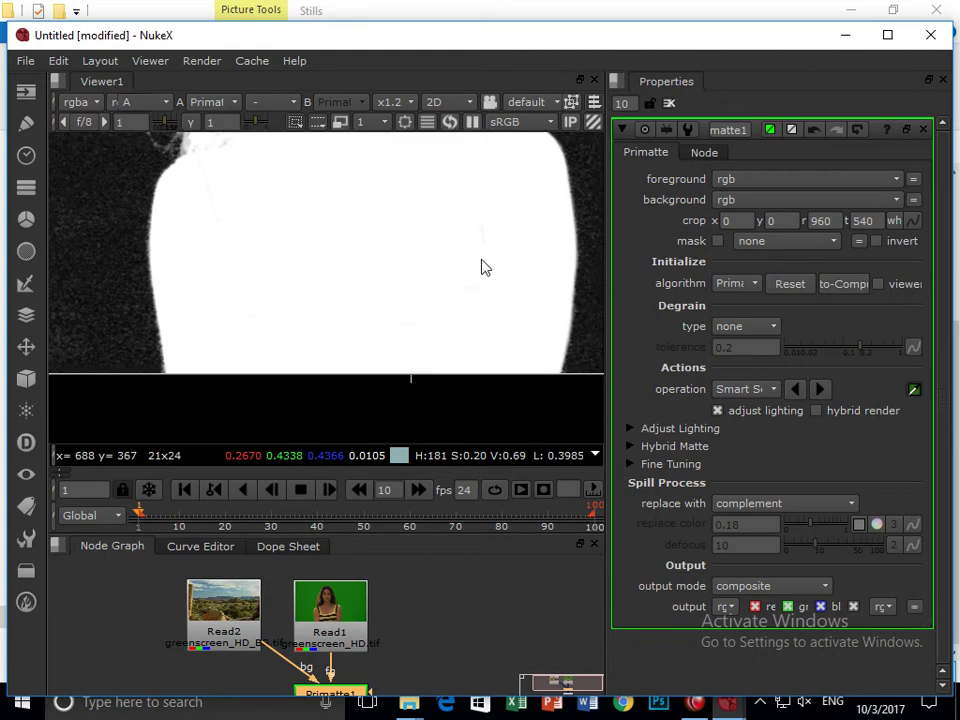
{"action": "left_click", "coordinate": [743, 392]}
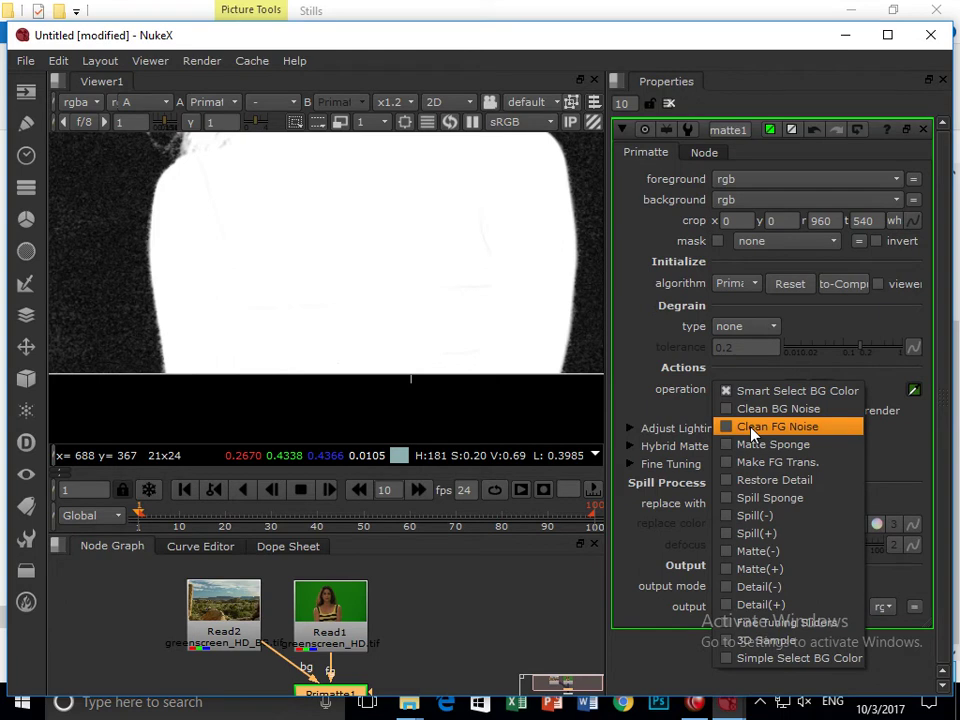
{"action": "left_click", "coordinate": [752, 428]}
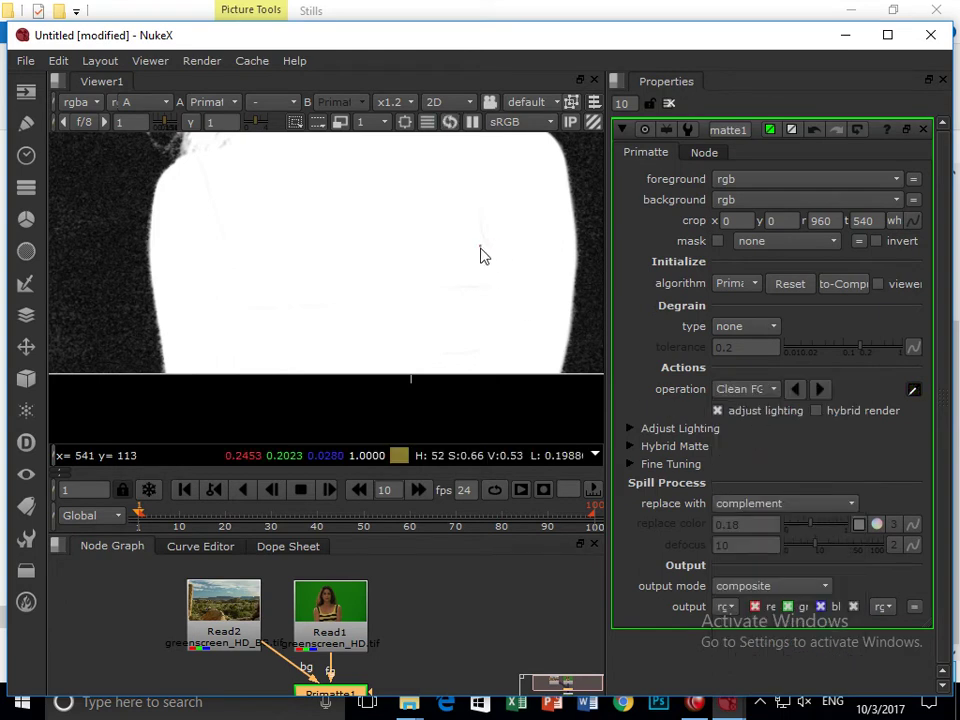
{"action": "left_click_drag", "start_coordinate": [480, 234], "coordinate": [484, 246]}
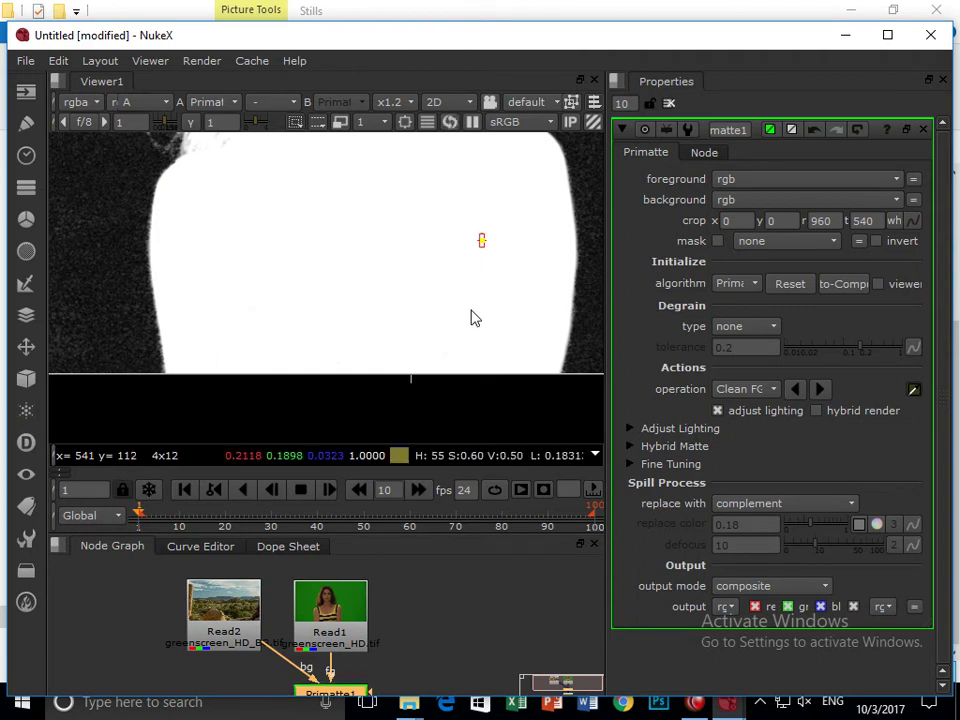
{"action": "left_click_drag", "start_coordinate": [470, 313], "coordinate": [472, 322]}
{"action": "left_click_drag", "start_coordinate": [420, 90], "coordinate": [375, 277]}
{"action": "scroll", "coordinate": [388, 388], "scroll_direction": "down", "scroll_amount": 4}
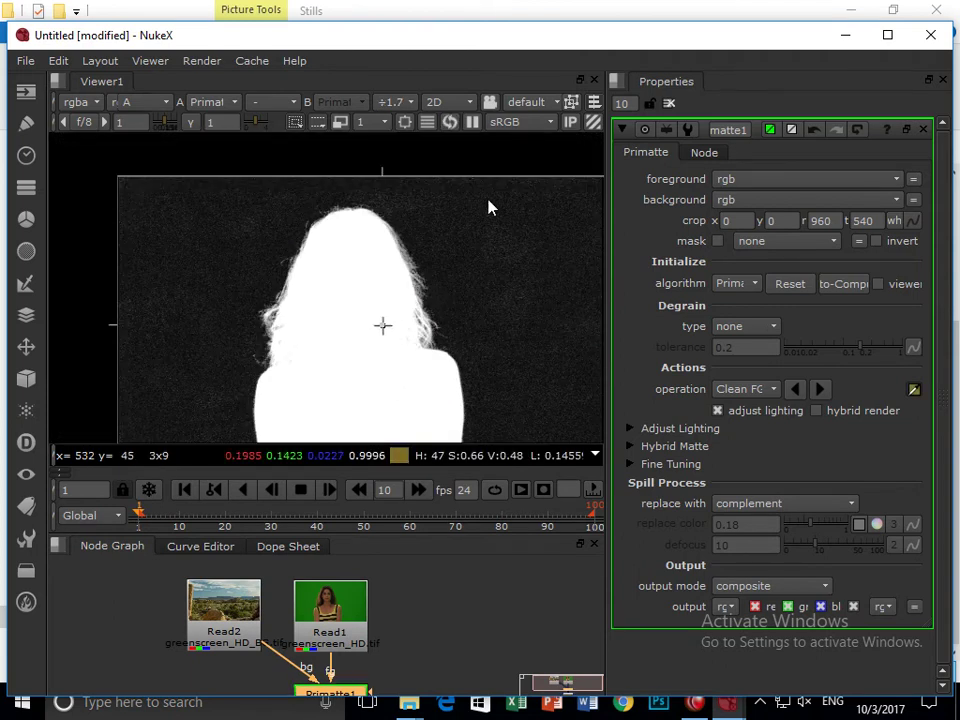
- Clean the remaining foreground noise by sampling spots on the chest and in the hair beside the neck
{"action": "scroll", "coordinate": [521, 272], "scroll_direction": "up", "scroll_amount": 4}
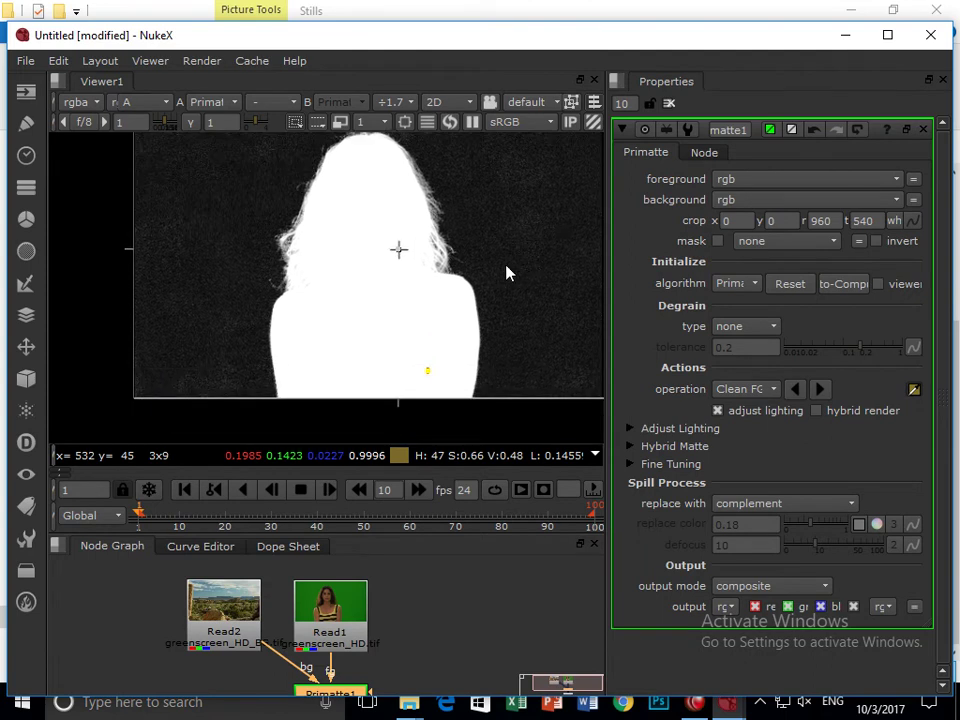
{"action": "scroll", "coordinate": [440, 335], "scroll_direction": "up", "scroll_amount": 2}
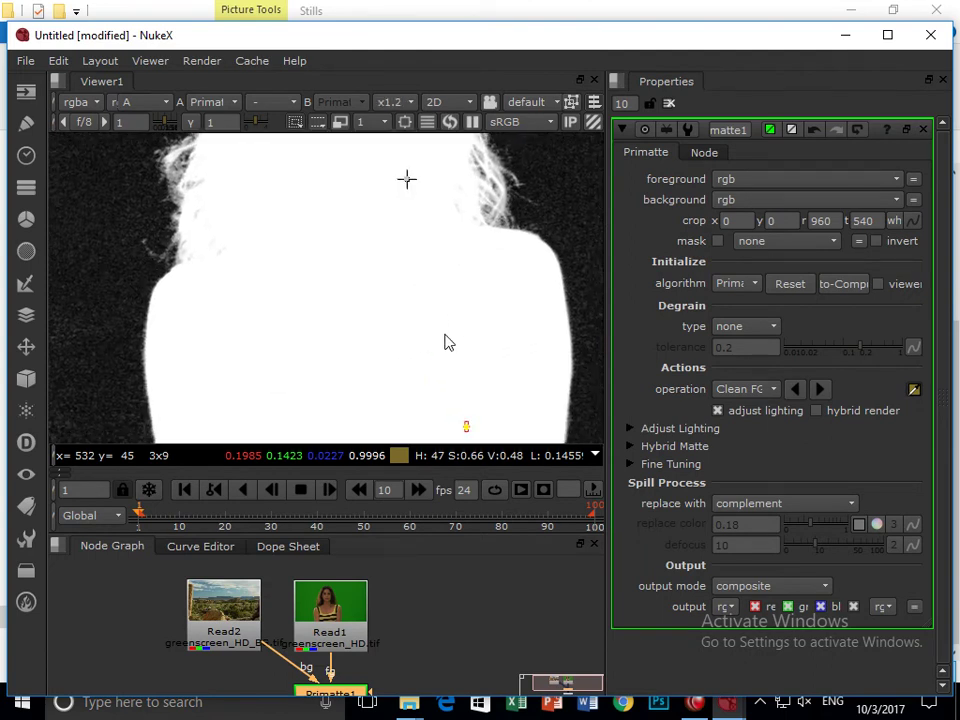
{"action": "scroll", "coordinate": [422, 324], "scroll_direction": "up", "scroll_amount": 3}
{"action": "left_click", "coordinate": [404, 325], "text": "ctrl"}
{"action": "scroll", "coordinate": [455, 365], "scroll_direction": "down", "scroll_amount": 3}
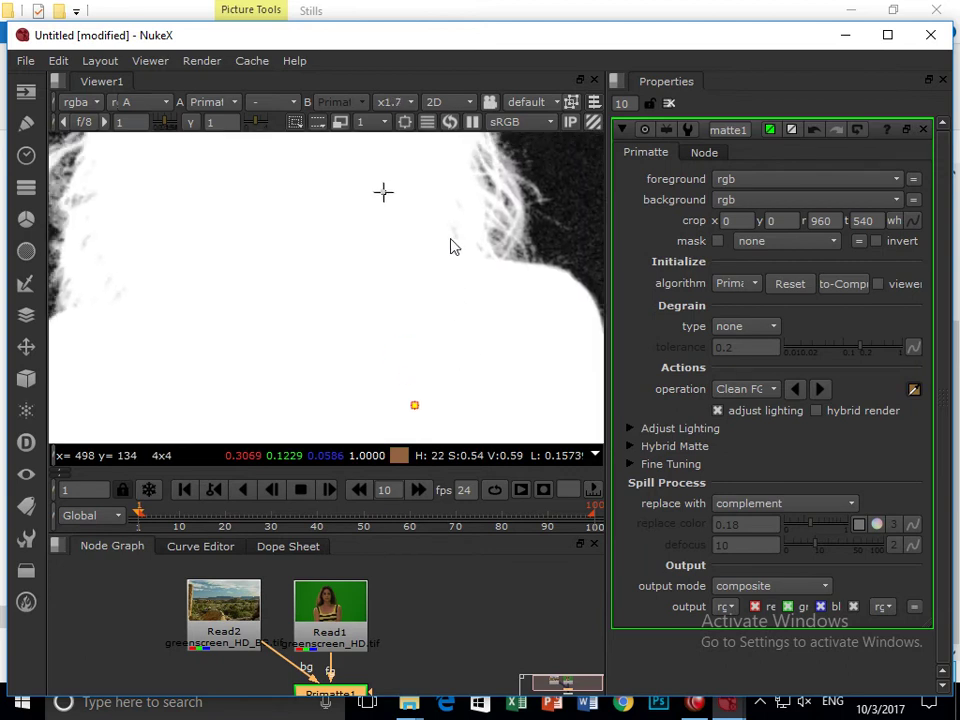
{"action": "left_click", "coordinate": [426, 250], "text": "ctrl"}
{"action": "scroll", "coordinate": [358, 365], "scroll_direction": "down", "scroll_amount": 4}
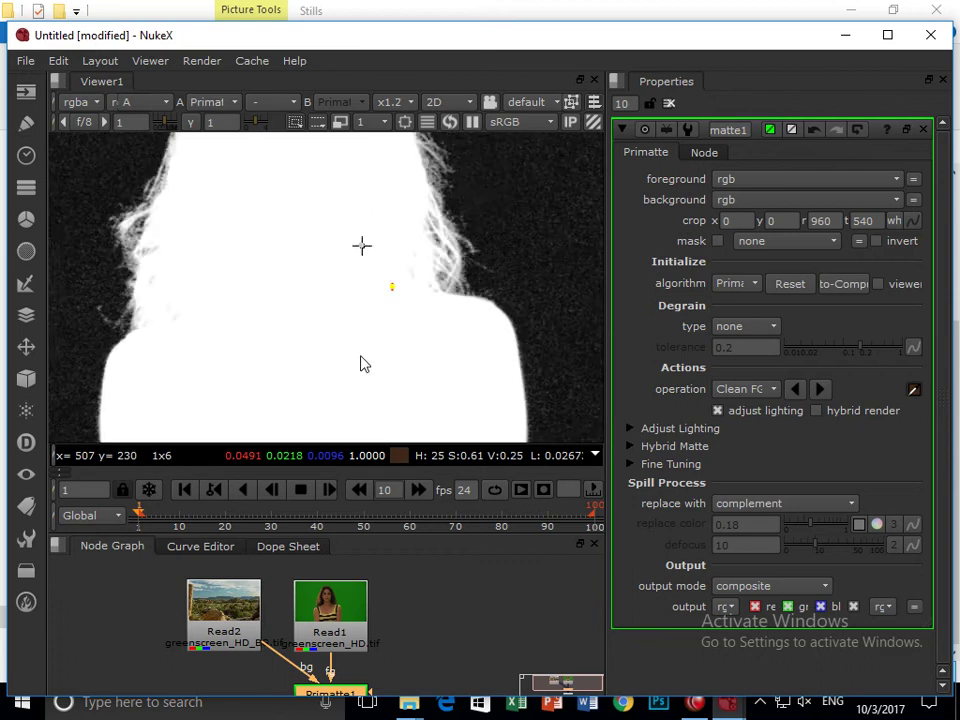
{"action": "scroll", "coordinate": [420, 377], "scroll_direction": "down", "scroll_amount": 1}
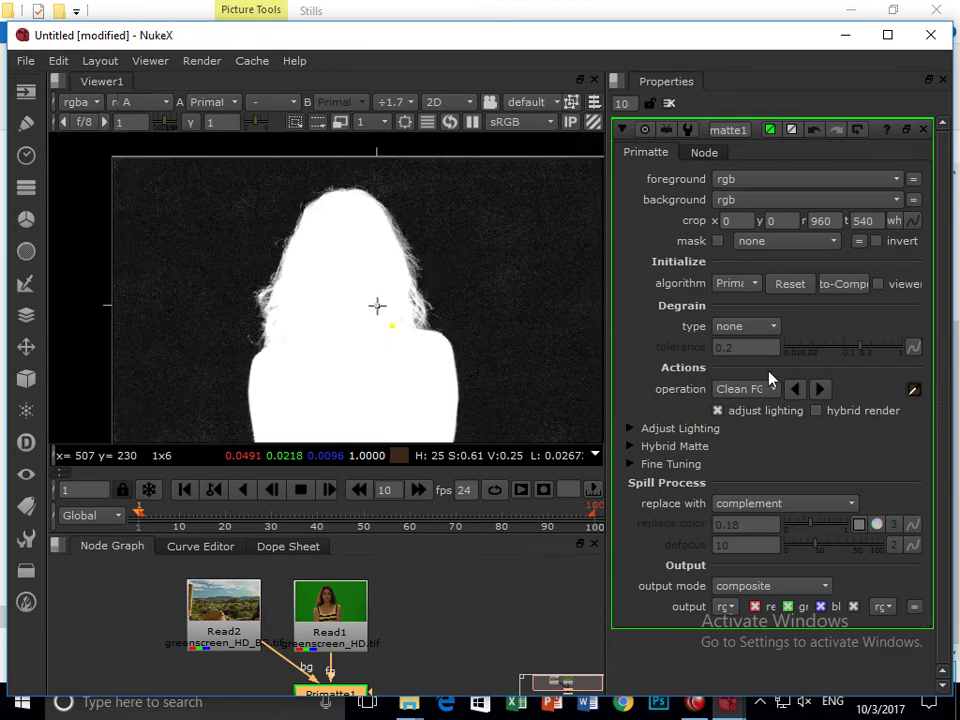
- Set the operation to Clean BG Noise and sample the noisy backdrop area beside the woman
{"action": "left_click", "coordinate": [770, 389]}
{"action": "left_click", "coordinate": [776, 378]}
{"action": "left_click_drag", "start_coordinate": [531, 343], "coordinate": [364, 311]}
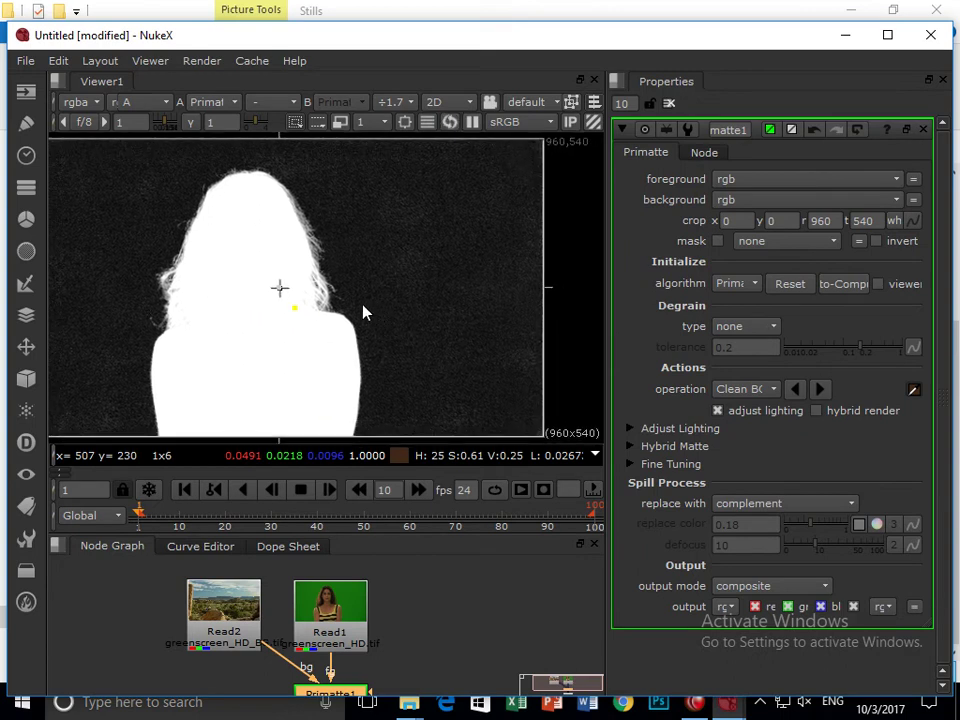
{"action": "left_click", "coordinate": [414, 270], "text": "ctrl+shift"}
{"action": "left_click", "coordinate": [420, 291], "text": "ctrl+shift"}
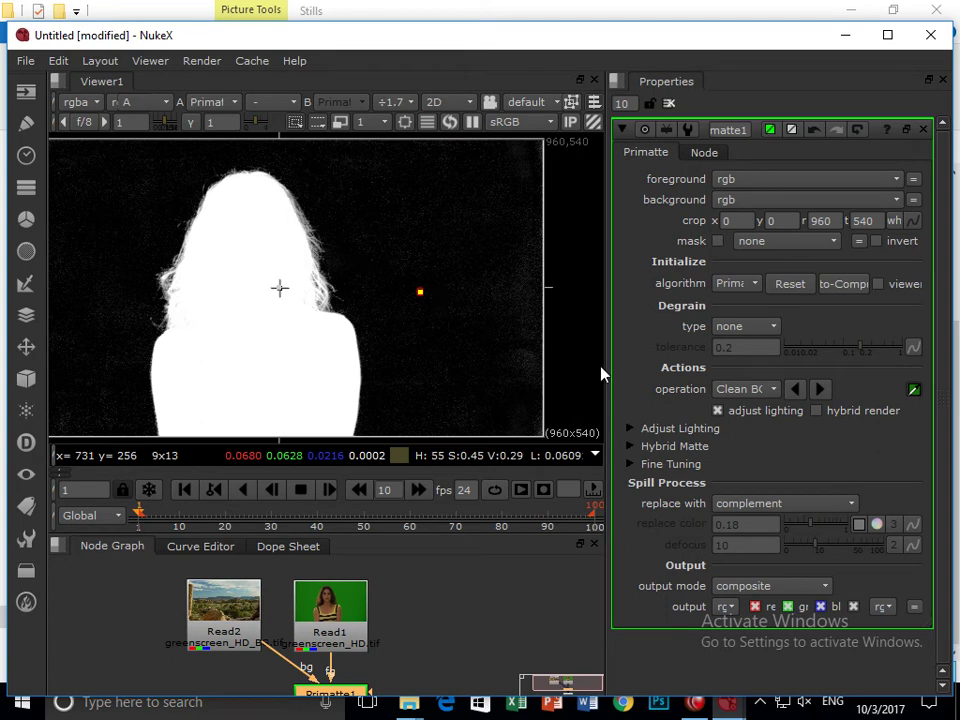
- Return to the RGB view and sample the green fringe on the arm's outer edge with Spill(+)
{"action": "key", "text": "a"}
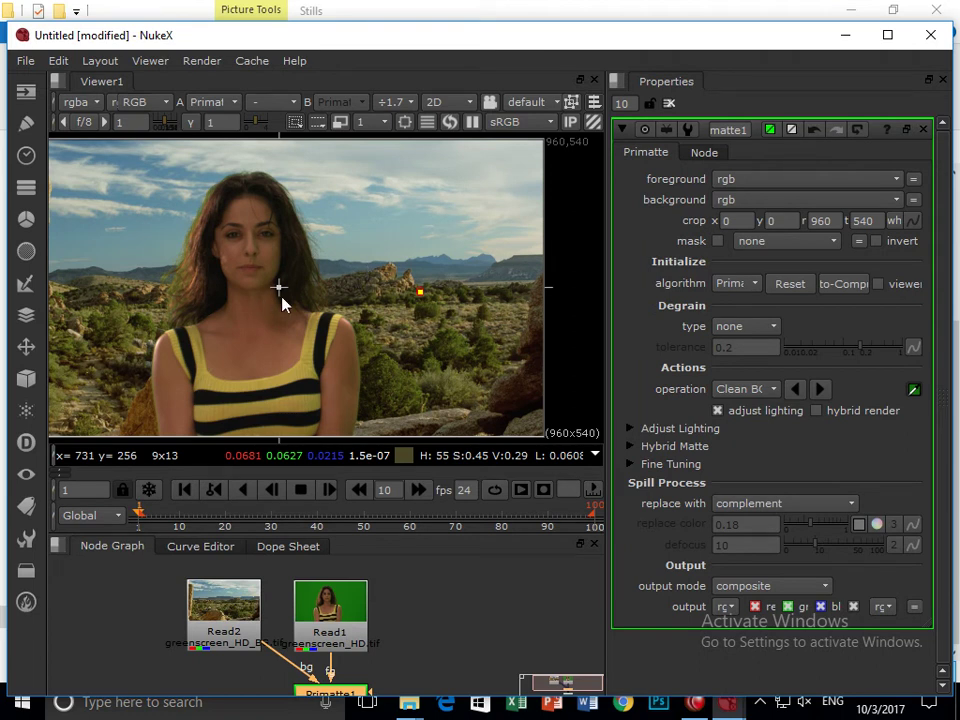
{"action": "left_click_drag", "start_coordinate": [306, 300], "coordinate": [402, 298]}
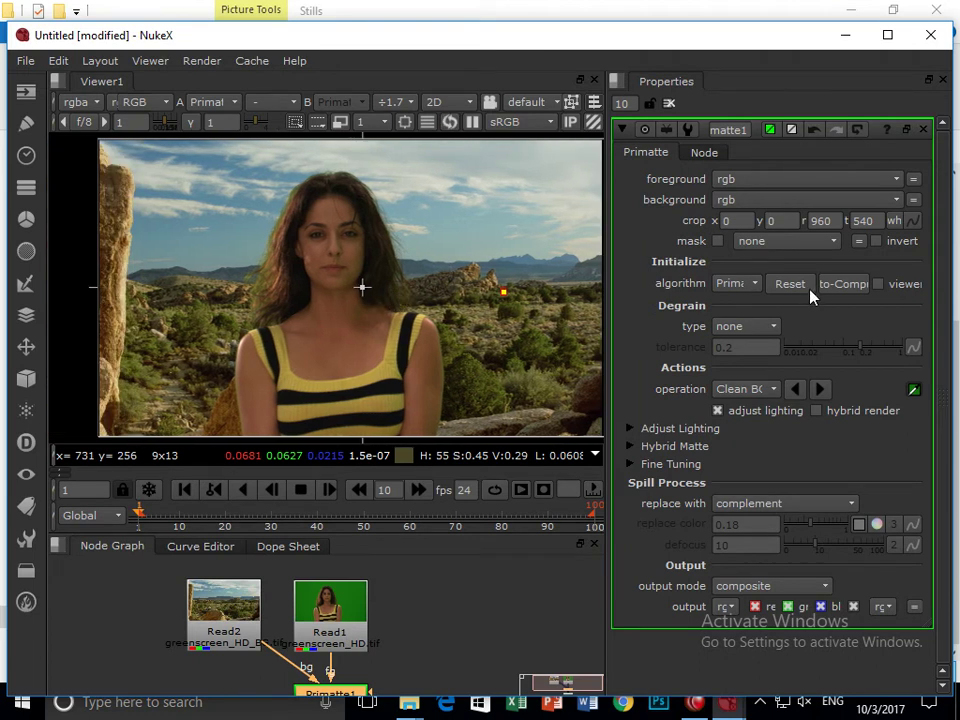
{"action": "scroll", "coordinate": [470, 304], "scroll_direction": "up", "scroll_amount": 3}
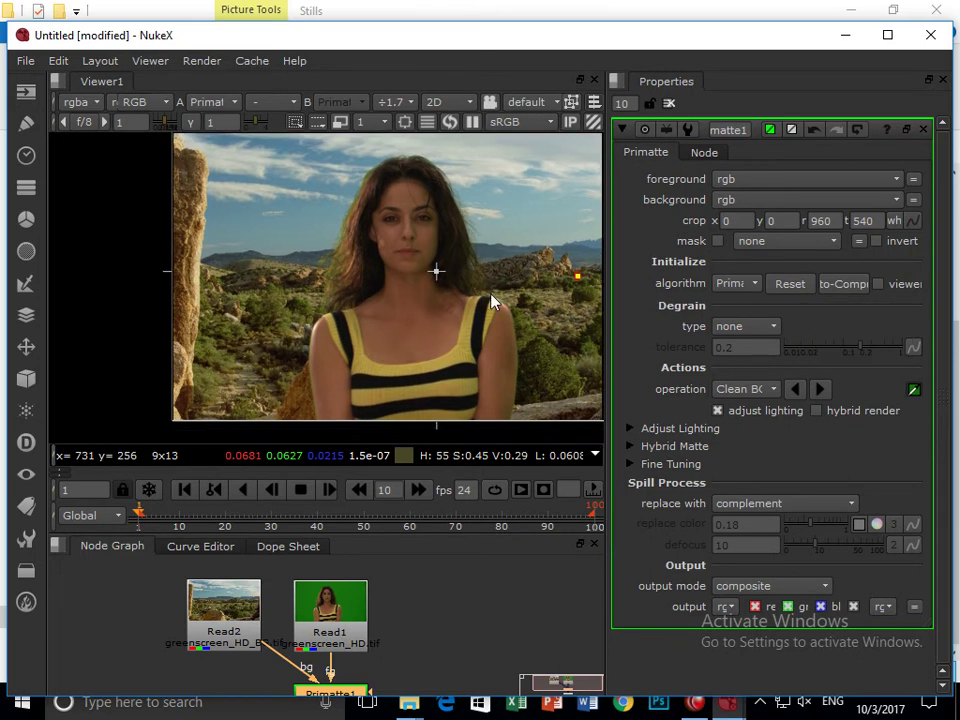
{"action": "left_click_drag", "start_coordinate": [418, 332], "coordinate": [377, 218]}
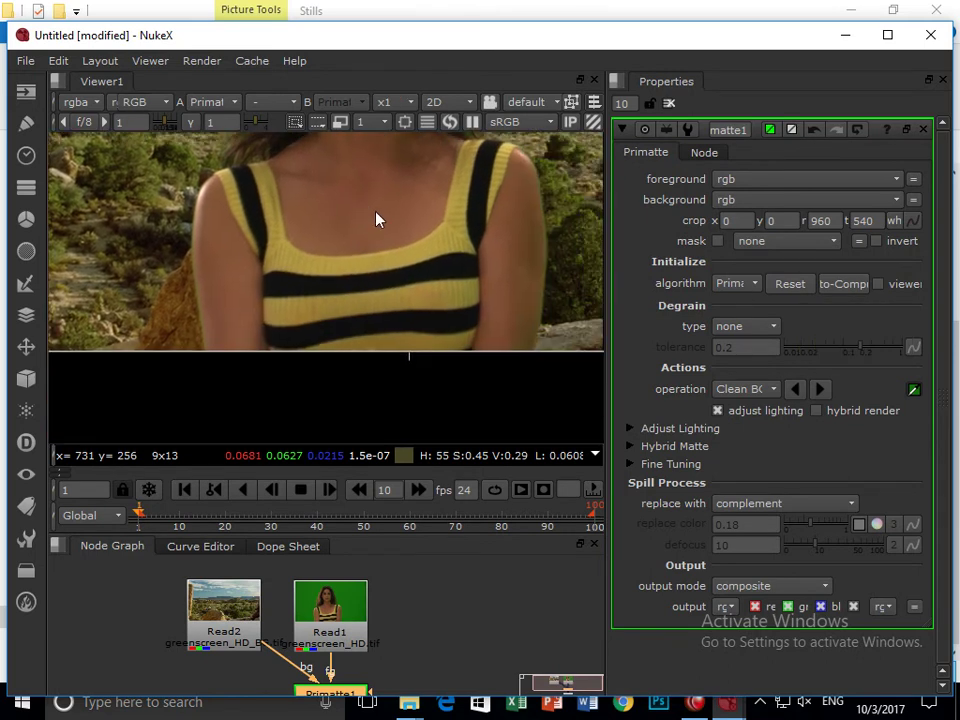
{"action": "left_click_drag", "start_coordinate": [491, 314], "coordinate": [407, 317]}
{"action": "scroll", "coordinate": [476, 332], "scroll_direction": "up", "scroll_amount": 4}
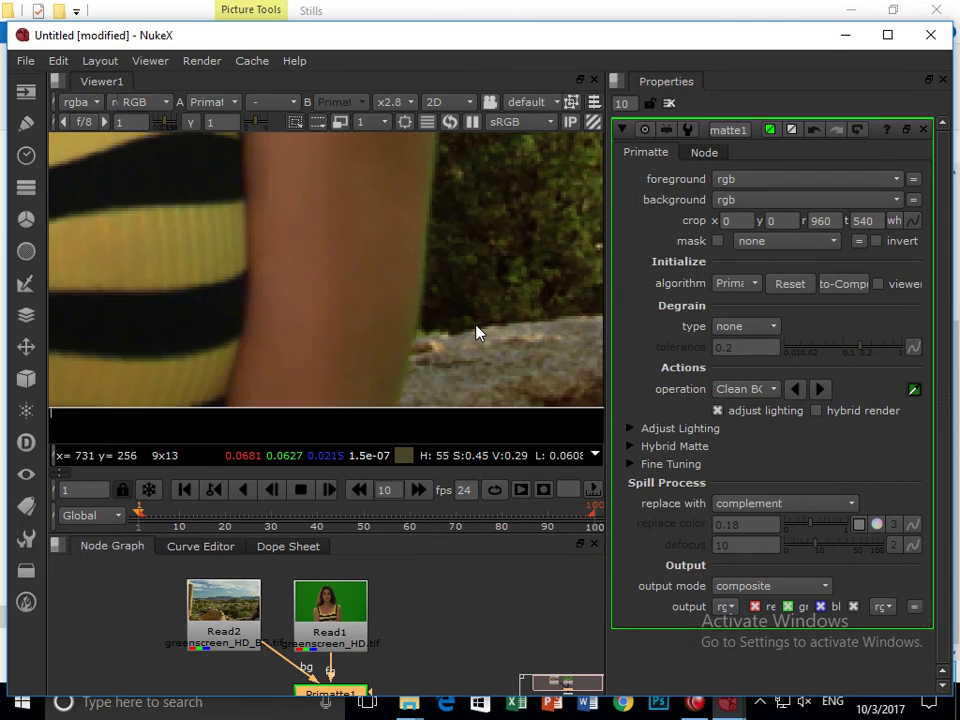
{"action": "left_click_drag", "start_coordinate": [476, 332], "coordinate": [450, 375]}
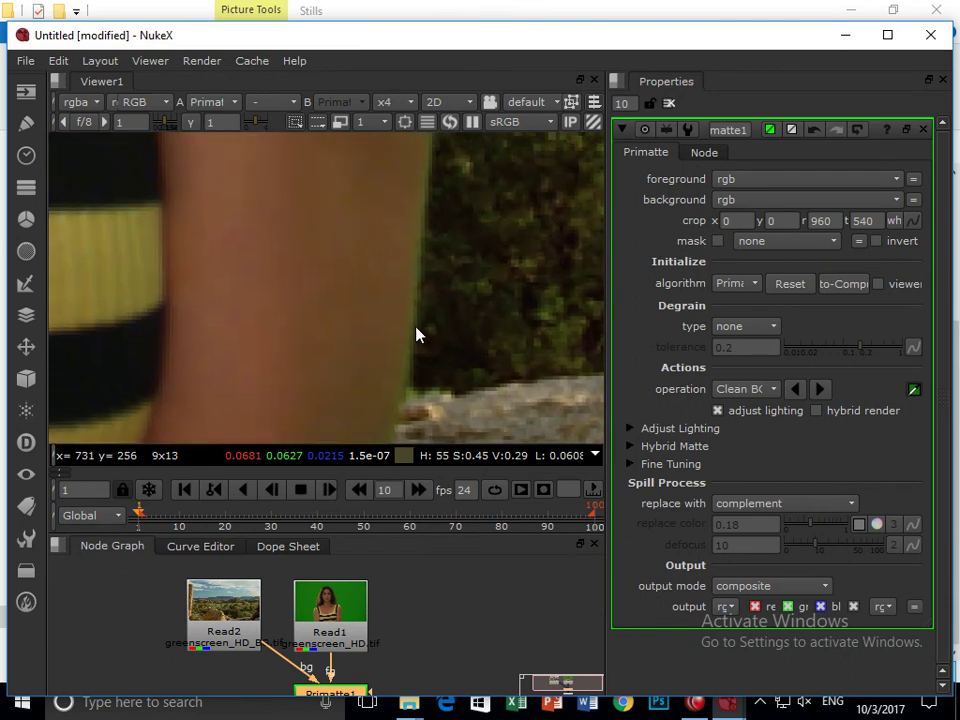
{"action": "left_click", "coordinate": [760, 390]}
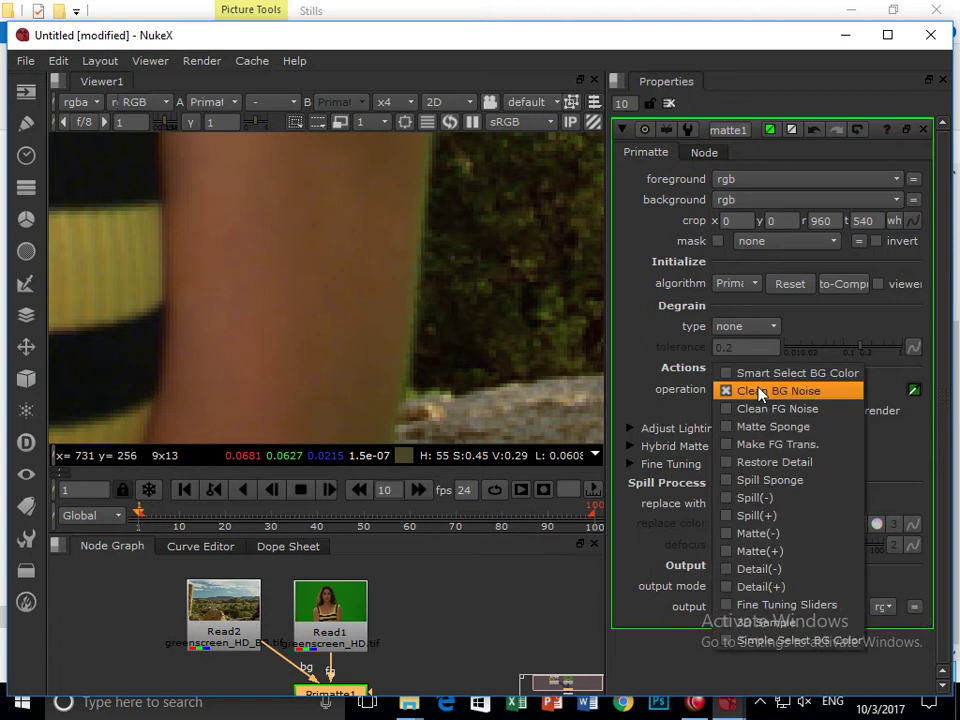
{"action": "left_click", "coordinate": [780, 517]}
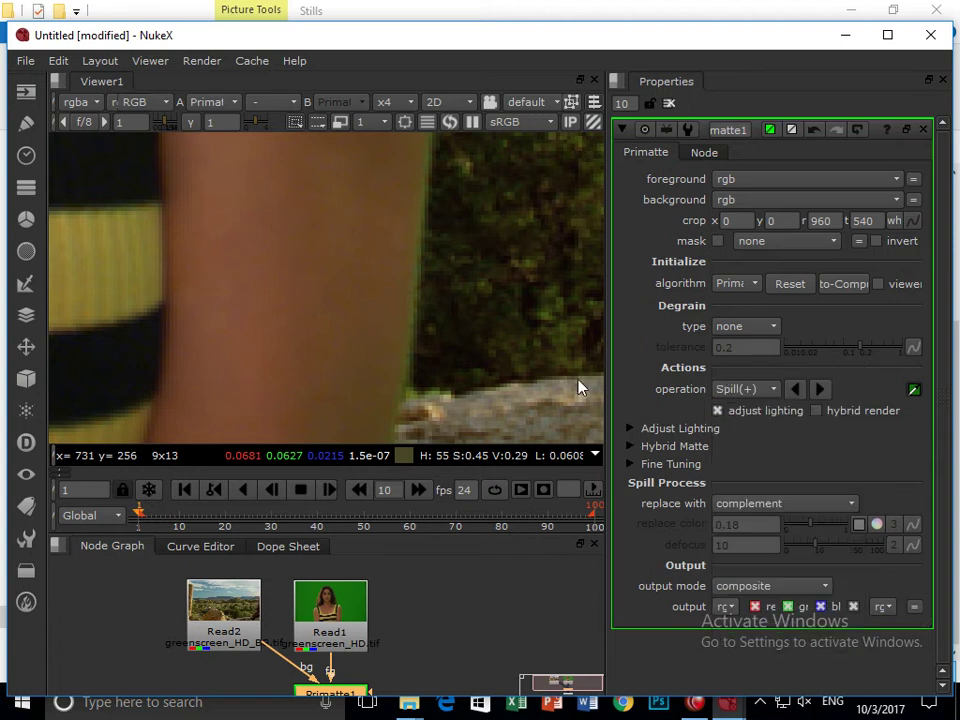
{"action": "left_click", "coordinate": [411, 346], "text": "ctrl"}
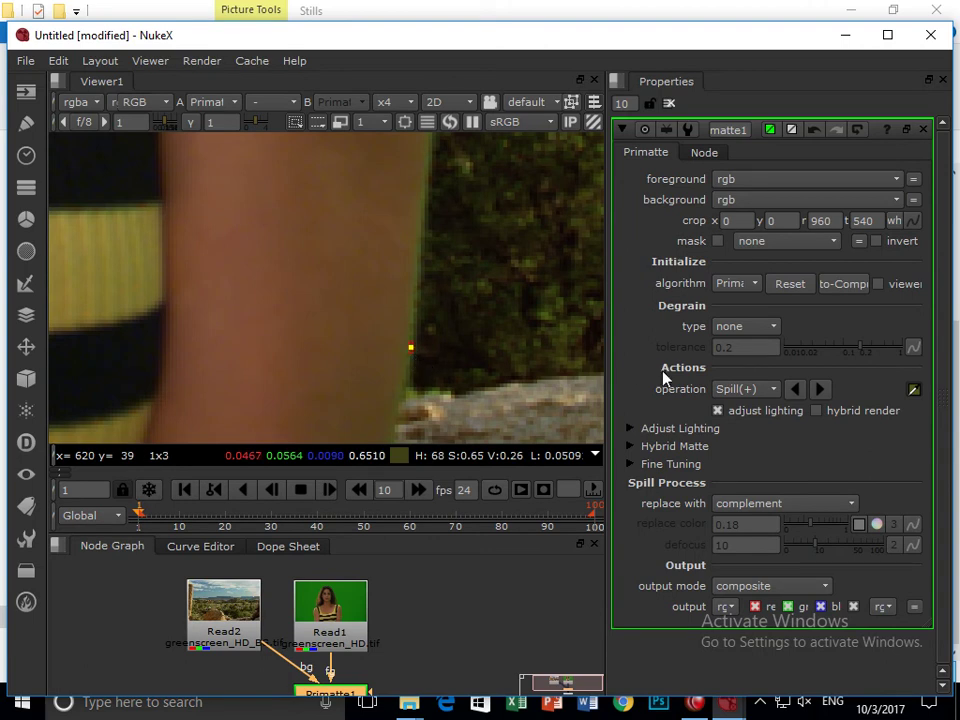
- Switch the operation to Spill(-) and sample the green fringe along the same arm edge
{"action": "left_click", "coordinate": [740, 389]}
{"action": "left_click", "coordinate": [760, 371]}
{"action": "left_click", "coordinate": [411, 343], "text": "ctrl"}
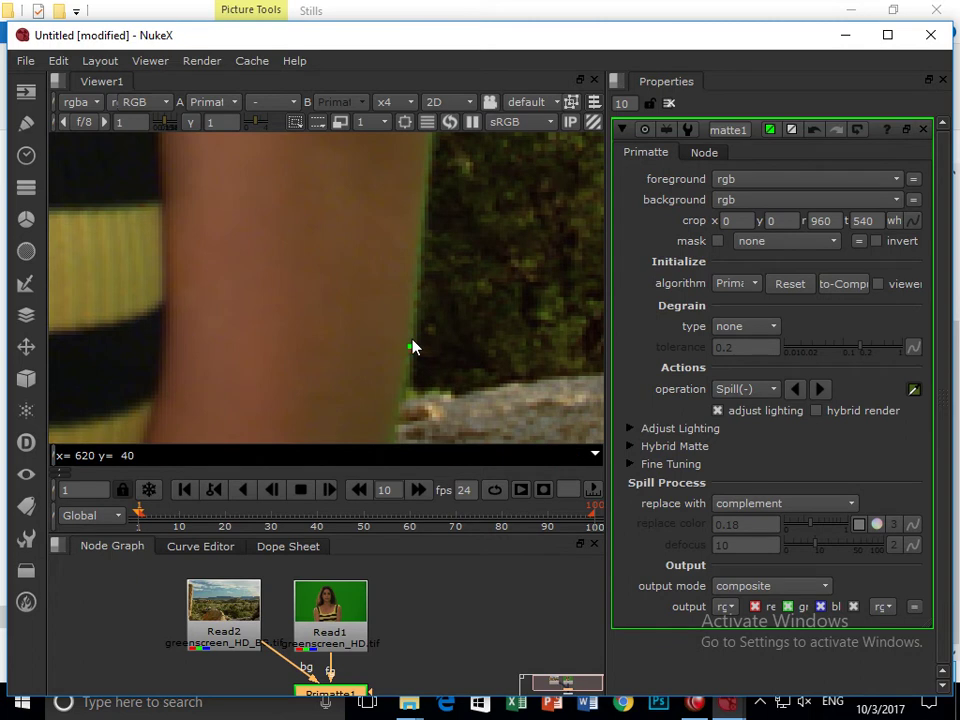
{"action": "left_click_drag", "start_coordinate": [411, 341], "coordinate": [542, 390]}
{"action": "scroll", "coordinate": [542, 390], "scroll_direction": "down", "scroll_amount": 1}
{"action": "scroll", "coordinate": [542, 390], "scroll_direction": "down", "scroll_amount": 4}
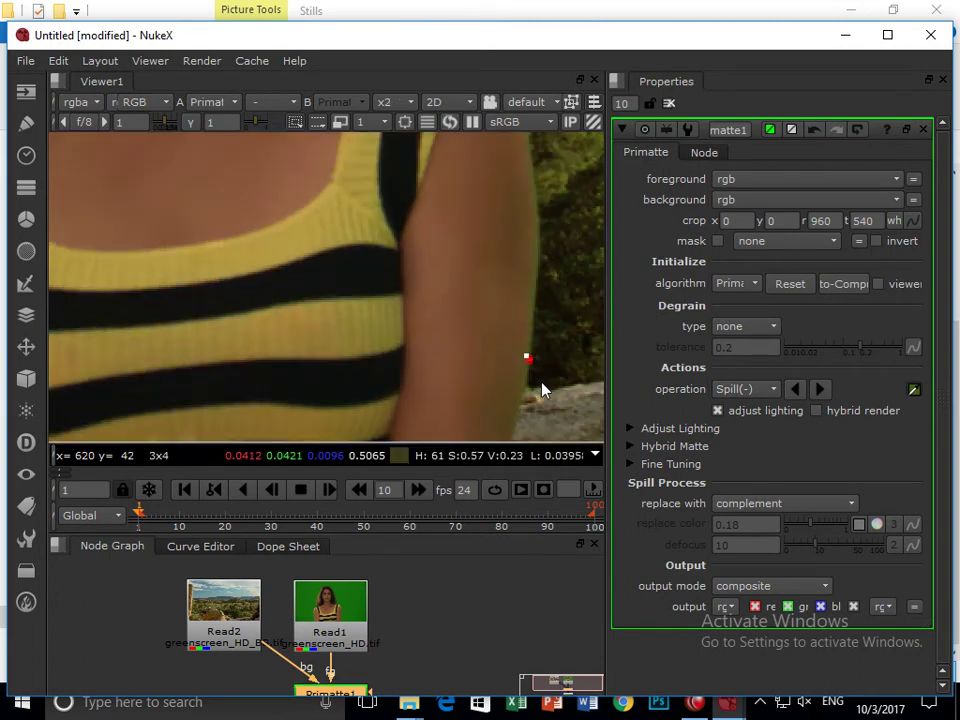
- Apply Spill(-) to the lower part of the yellow shirt and the greenish hair strands at the opposite side
{"action": "scroll", "coordinate": [380, 347], "scroll_direction": "down", "scroll_amount": 1}
{"action": "left_click_drag", "start_coordinate": [380, 347], "coordinate": [397, 307]}
{"action": "left_click_drag", "start_coordinate": [456, 256], "coordinate": [407, 364]}
{"action": "scroll", "coordinate": [369, 313], "scroll_direction": "up", "scroll_amount": 5}
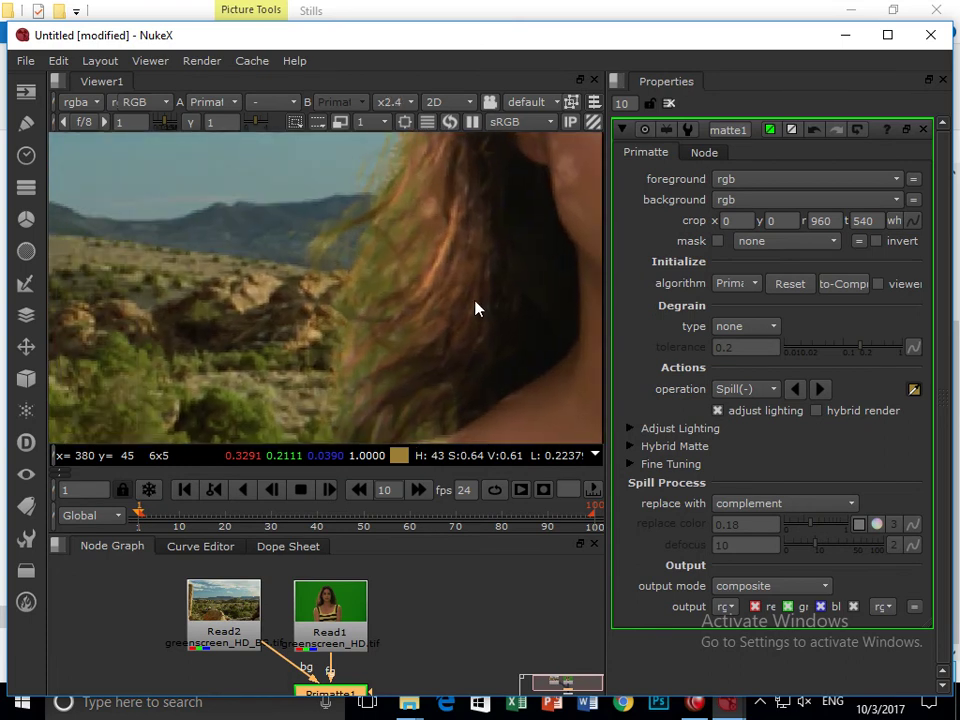
{"action": "left_click_drag", "start_coordinate": [380, 293], "coordinate": [375, 287]}
{"action": "left_click", "coordinate": [399, 209]}
{"action": "left_click_drag", "start_coordinate": [435, 347], "coordinate": [396, 311]}
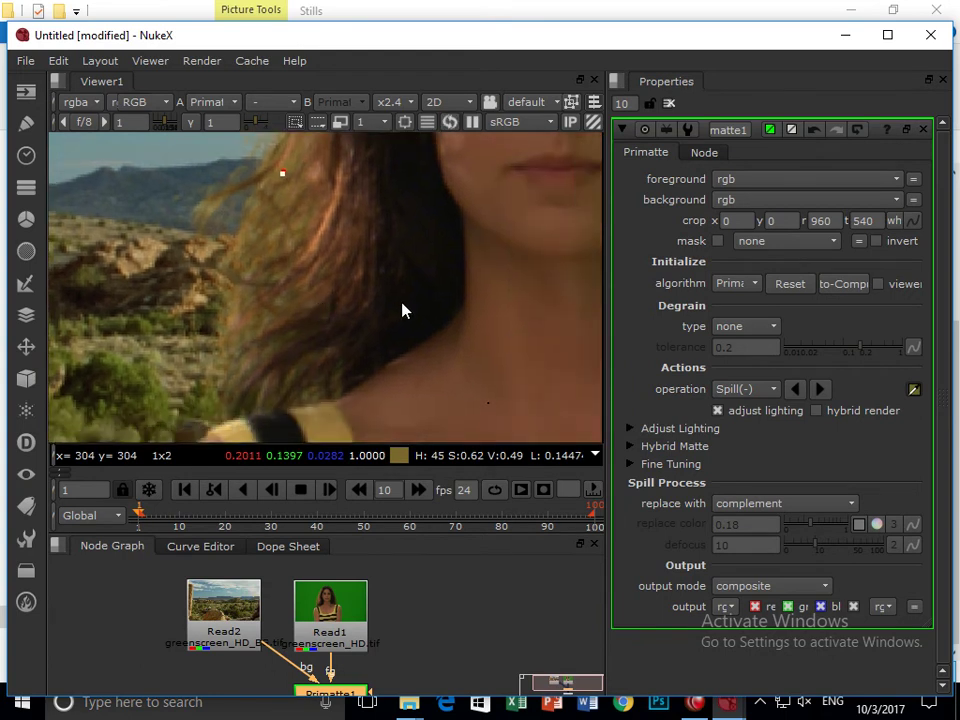
{"action": "scroll", "coordinate": [405, 316], "scroll_direction": "down", "scroll_amount": 3}
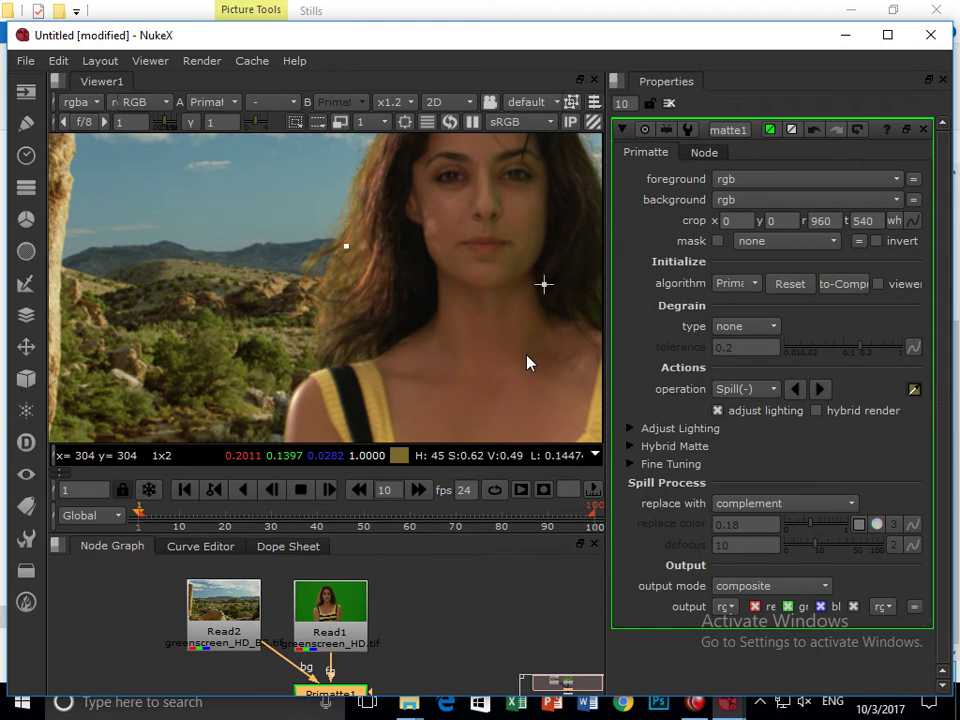
- Switch to the alpha channel and examine the matte around the hair and across the whole frame
{"action": "left_click", "coordinate": [776, 390]}
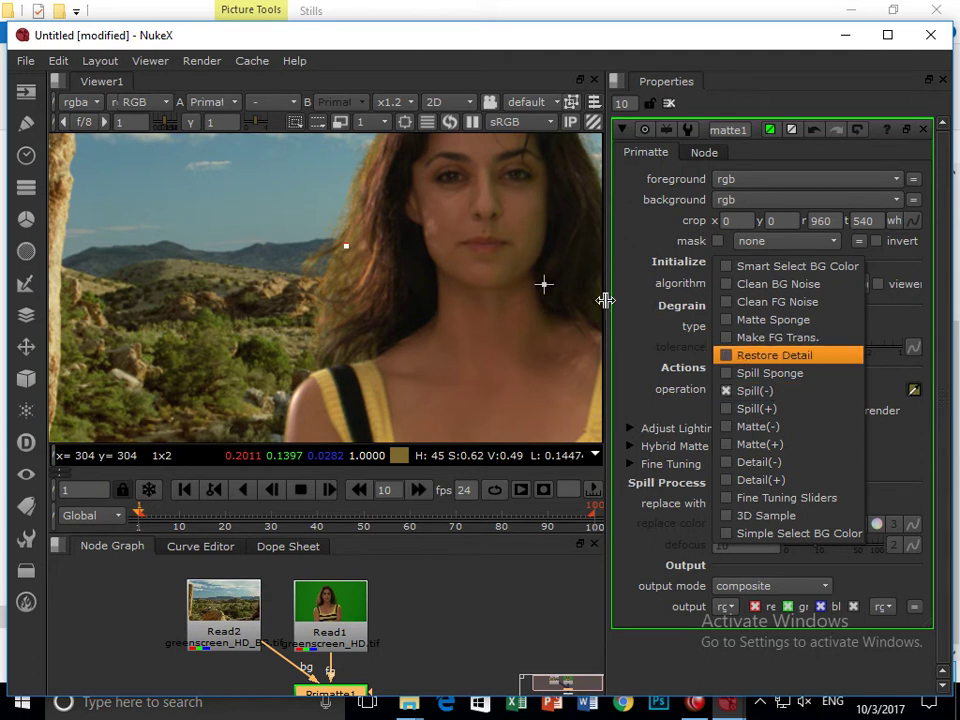
{"action": "left_click", "coordinate": [386, 332]}
{"action": "key", "text": "a"}
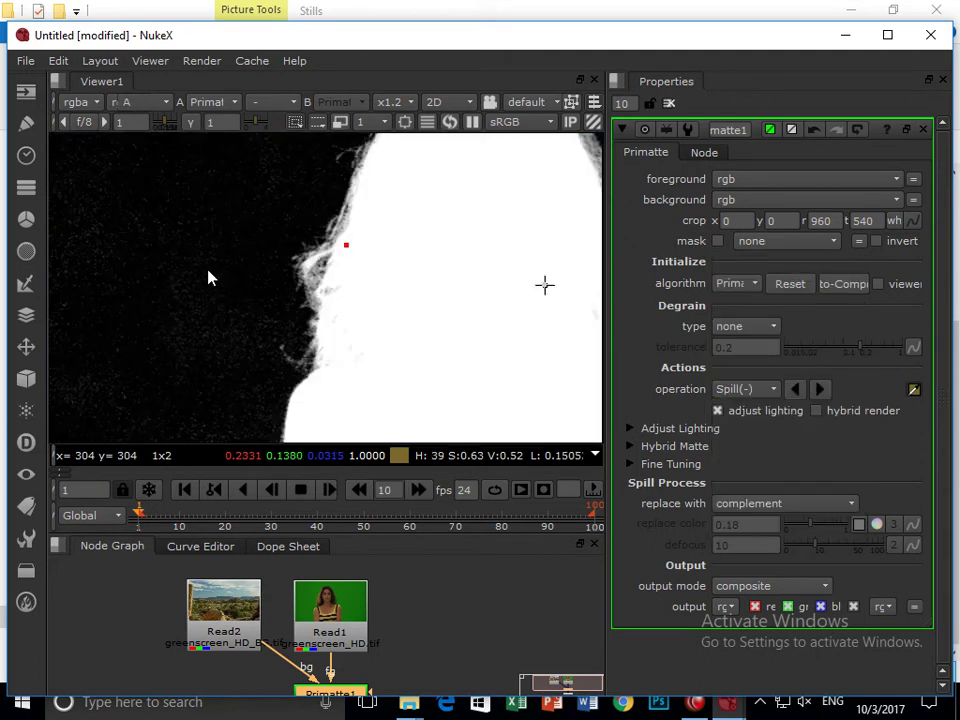
{"action": "scroll", "coordinate": [212, 290], "scroll_direction": "down", "scroll_amount": 2}
{"action": "scroll", "coordinate": [388, 332], "scroll_direction": "down", "scroll_amount": 3}
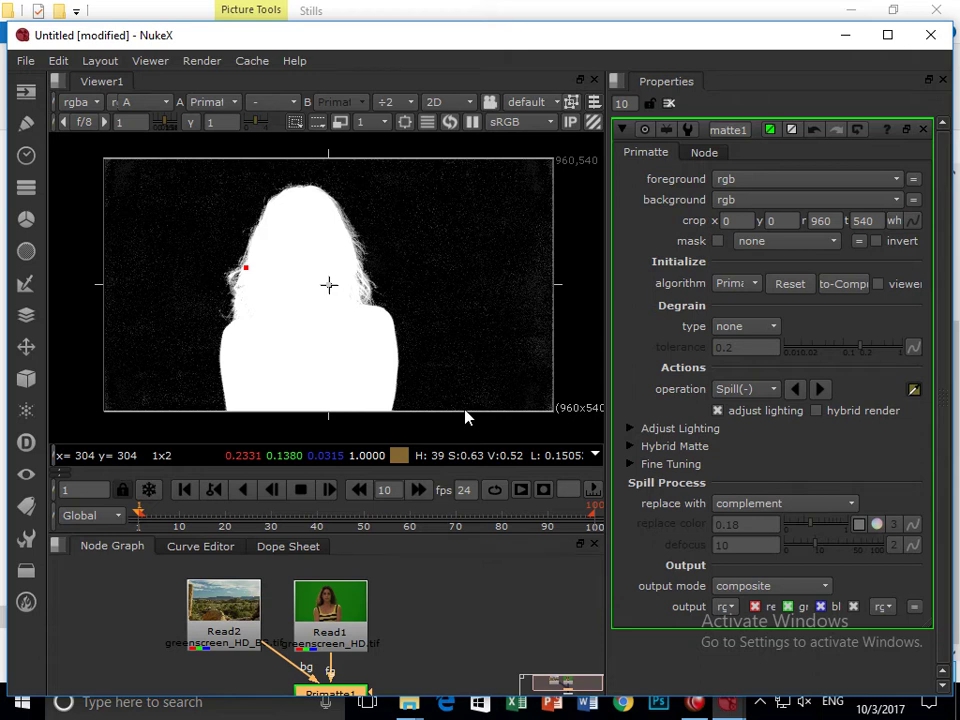
- Try Matte Sponge on the dark background area beside the shoulder in the alpha view
{"action": "key", "text": "a"}
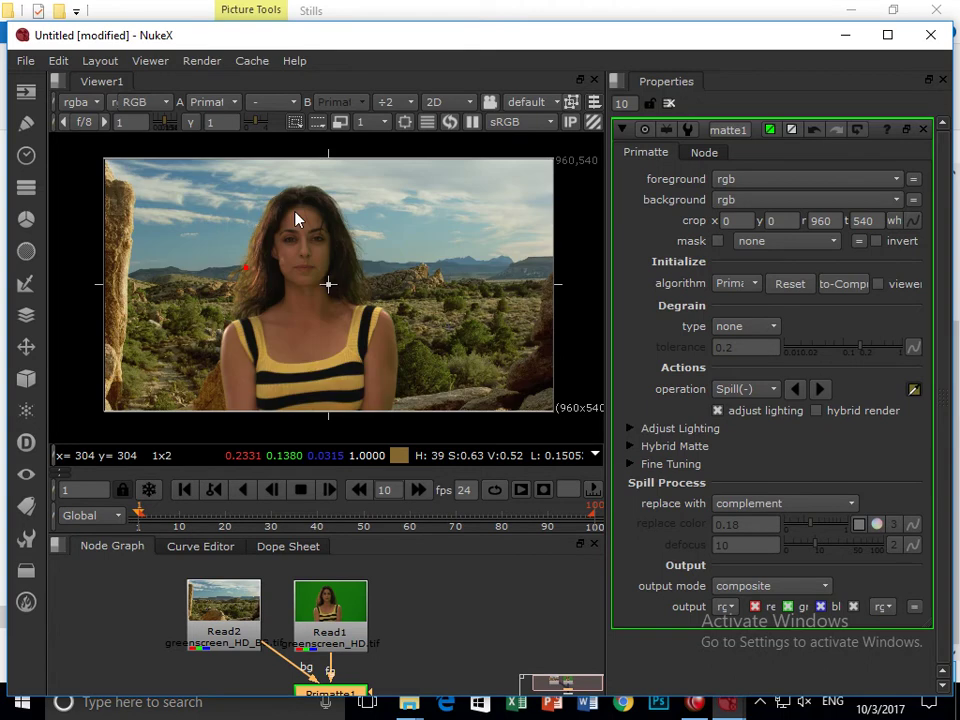
{"action": "left_click_drag", "start_coordinate": [370, 308], "coordinate": [432, 267]}
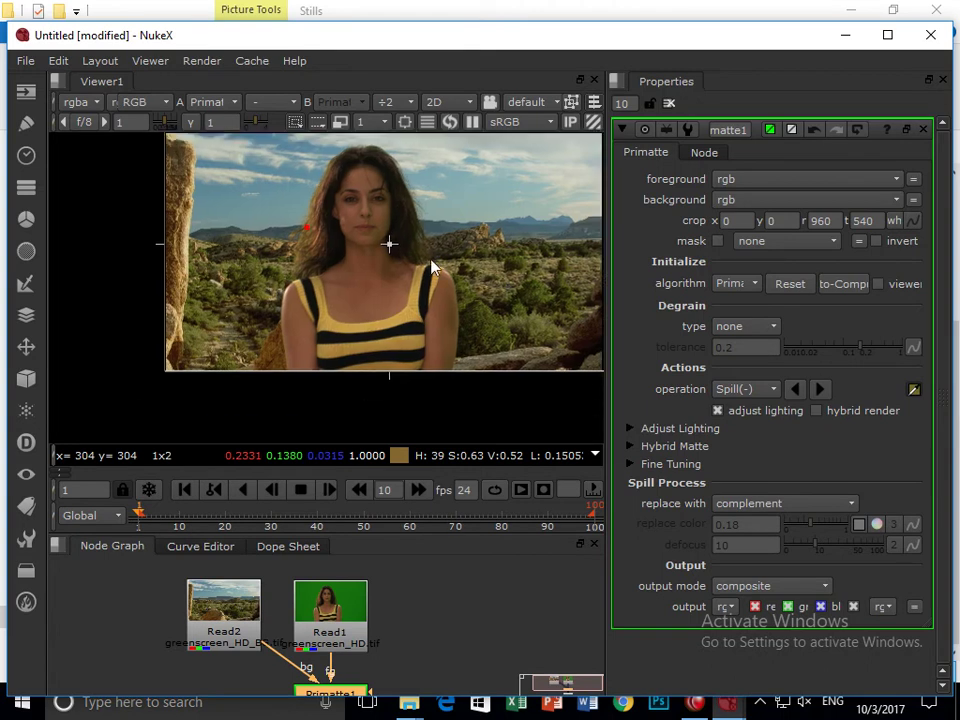
{"action": "left_click", "coordinate": [763, 391]}
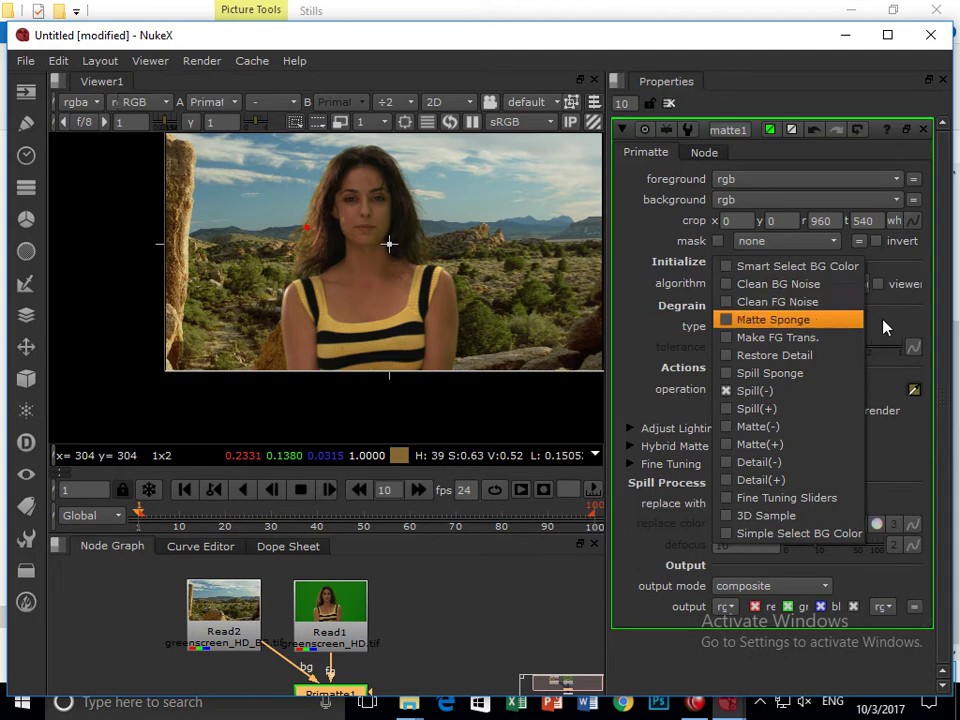
{"action": "left_click", "coordinate": [801, 324]}
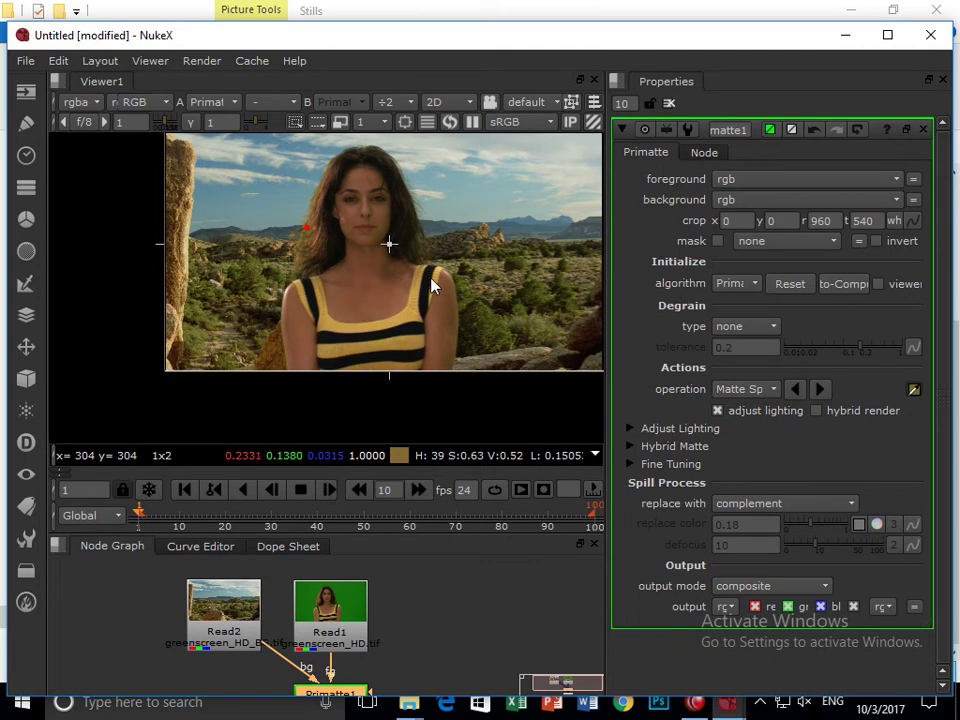
{"action": "key", "text": "a"}
{"action": "scroll", "coordinate": [440, 290], "scroll_direction": "up", "scroll_amount": 2}
{"action": "scroll", "coordinate": [450, 280], "scroll_direction": "up", "scroll_amount": 1}
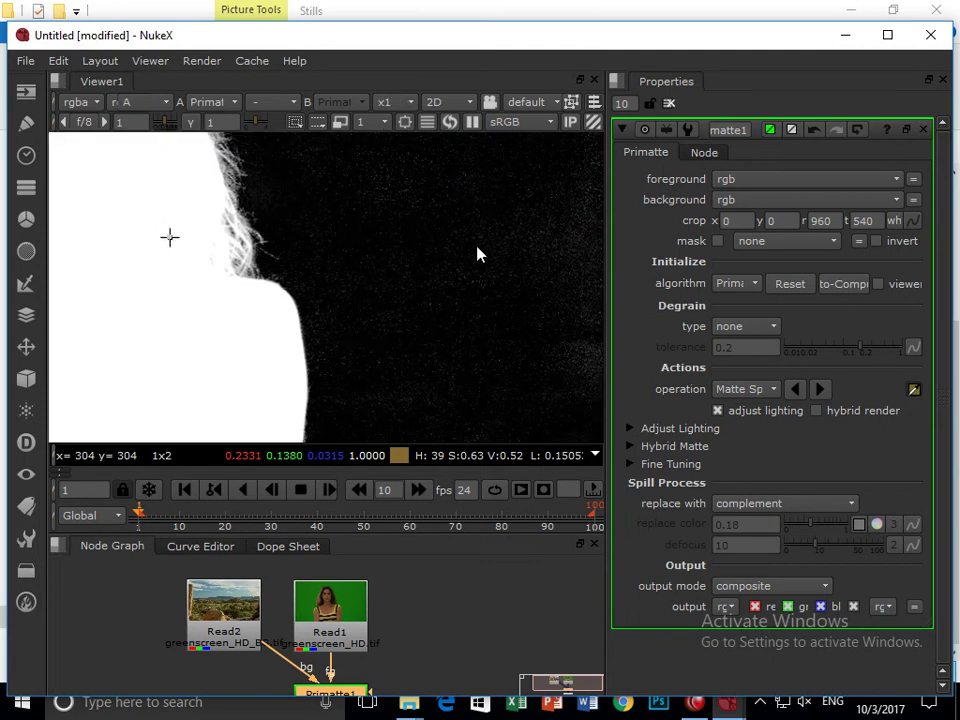
{"action": "left_click", "coordinate": [460, 287], "text": "ctrl"}
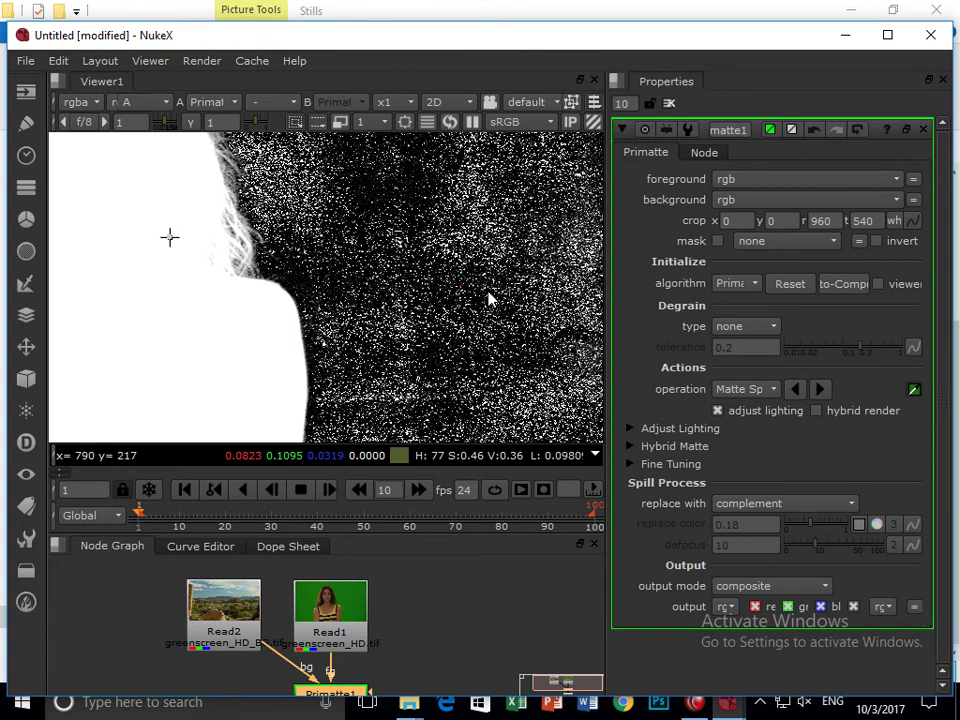
- Set the operation to Make FG Trans. and sample one patch of the background and one patch inside the woman's body
{"action": "left_click", "coordinate": [770, 398]}
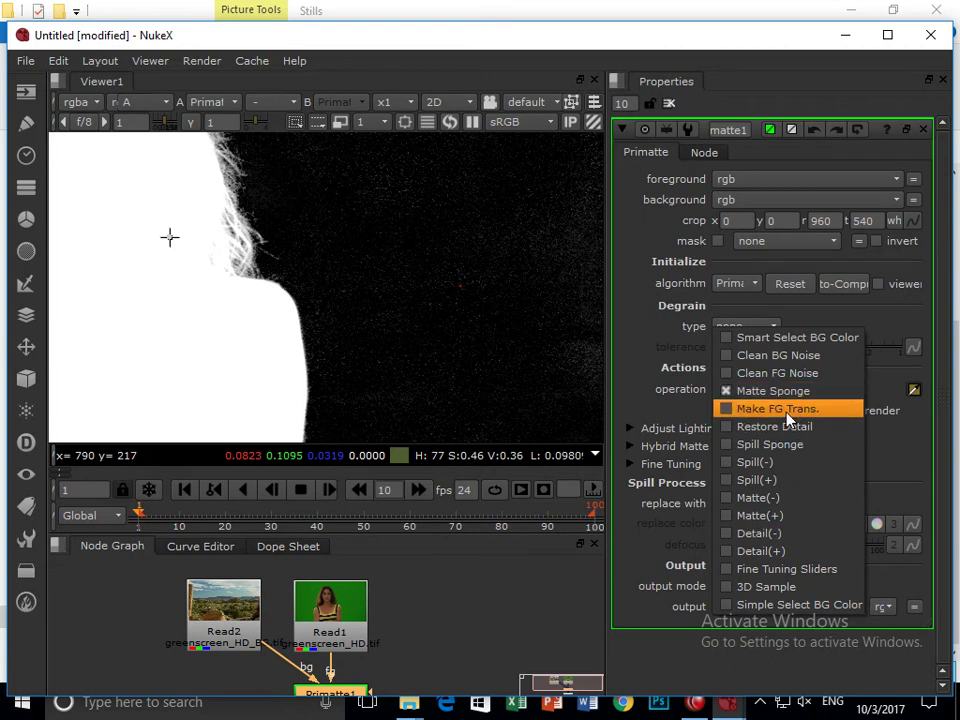
{"action": "left_click", "coordinate": [780, 409]}
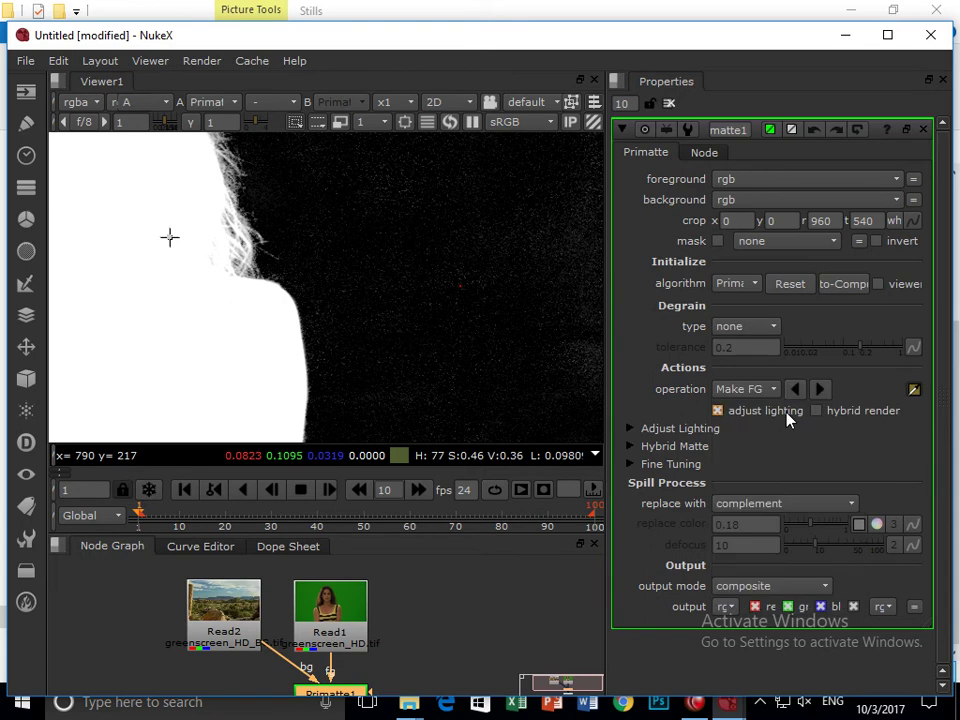
{"action": "left_click_drag", "start_coordinate": [497, 363], "coordinate": [506, 373]}
{"action": "left_click_drag", "start_coordinate": [199, 364], "coordinate": [207, 374]}
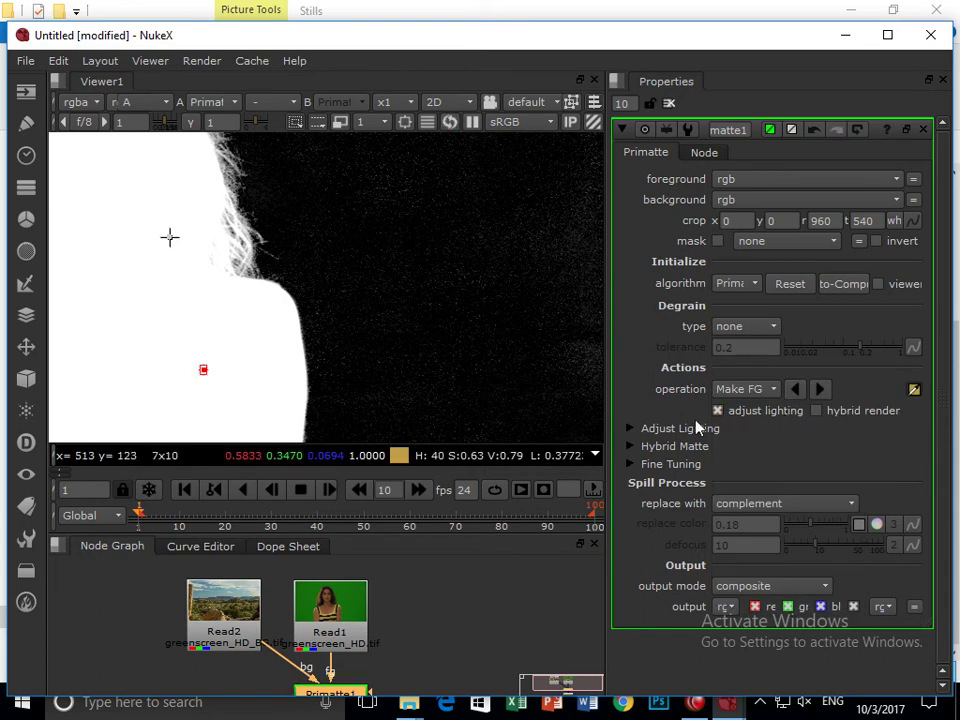
- Choose the Spill Sponge operation, return to the RGB view and examine the hair edge and the striped shirt
{"action": "left_click", "coordinate": [765, 389]}
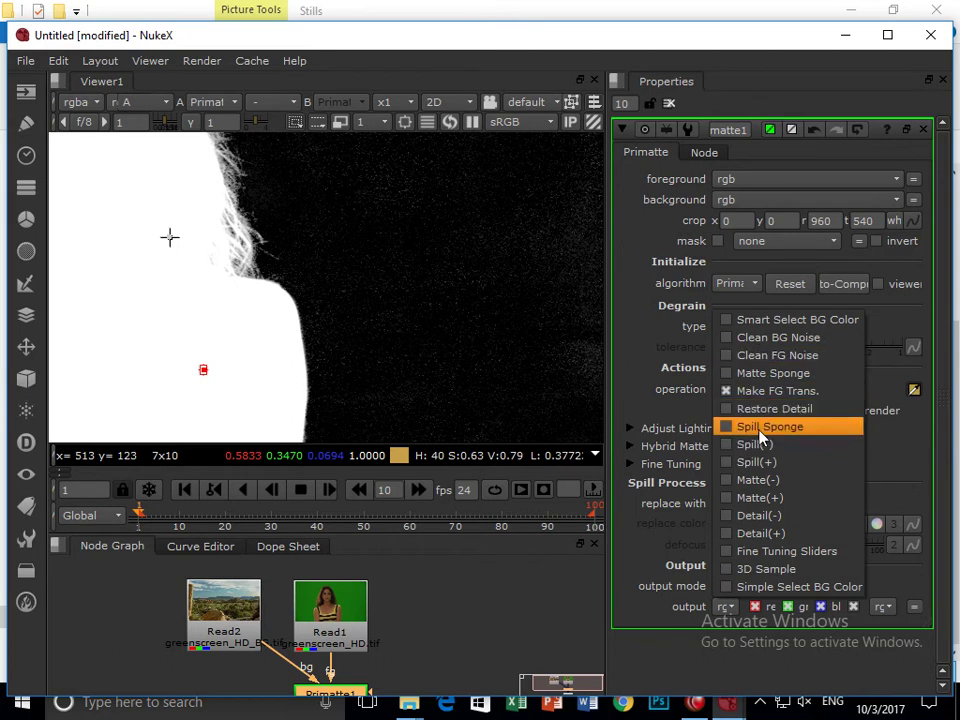
{"action": "left_click", "coordinate": [760, 430]}
{"action": "left_click", "coordinate": [745, 390]}
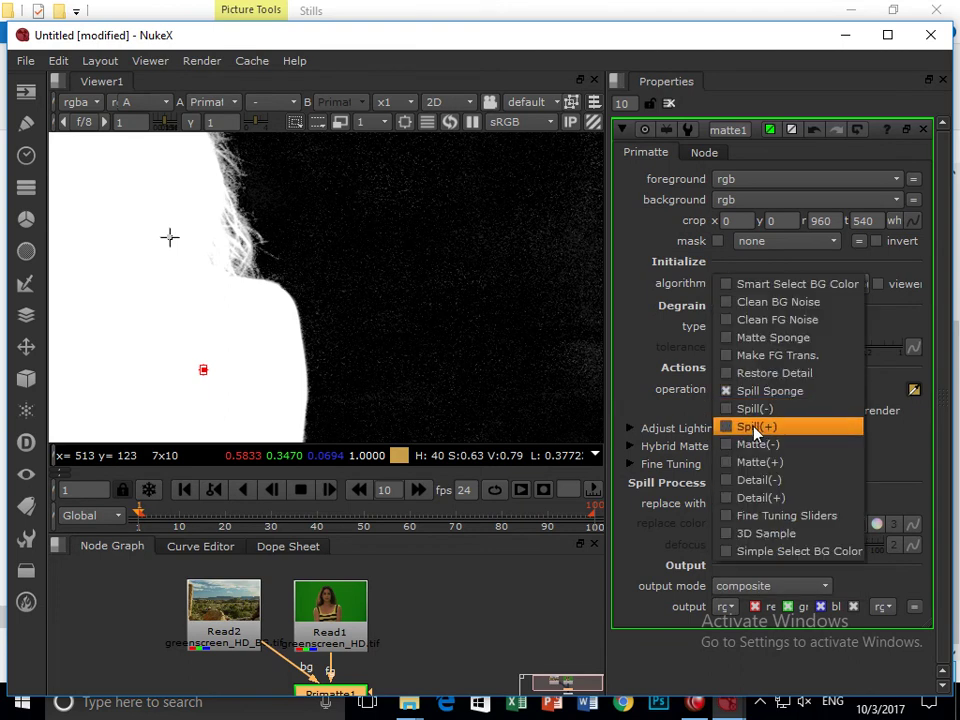
{"action": "left_click", "coordinate": [463, 386]}
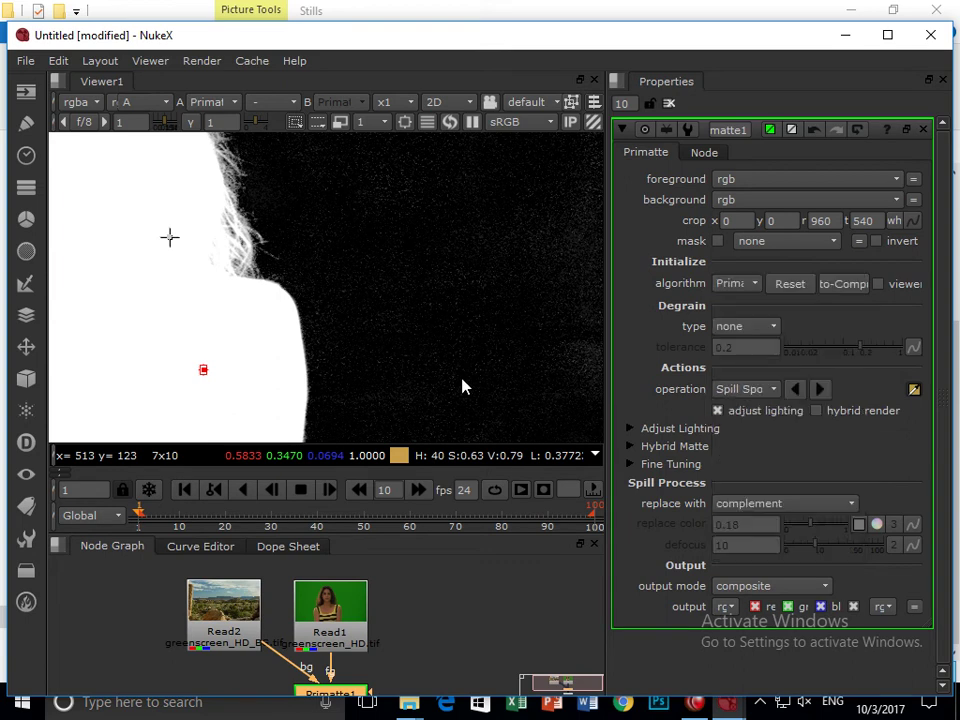
{"action": "key", "text": "a"}
{"action": "left_click_drag", "start_coordinate": [235, 171], "coordinate": [463, 340]}
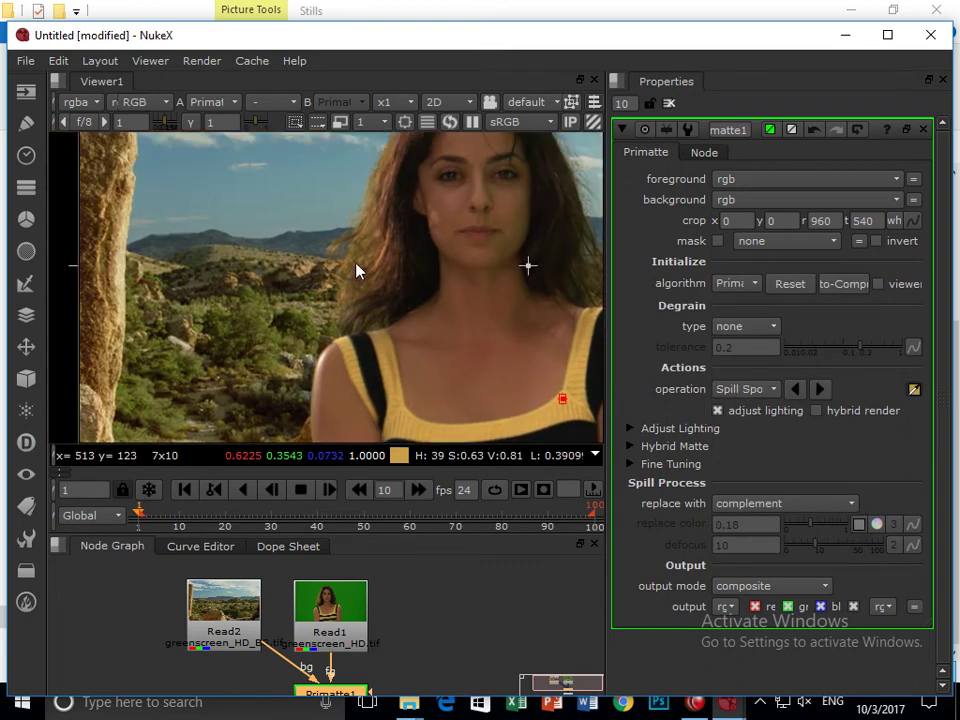
{"action": "scroll", "coordinate": [439, 321], "scroll_direction": "up", "scroll_amount": 6}
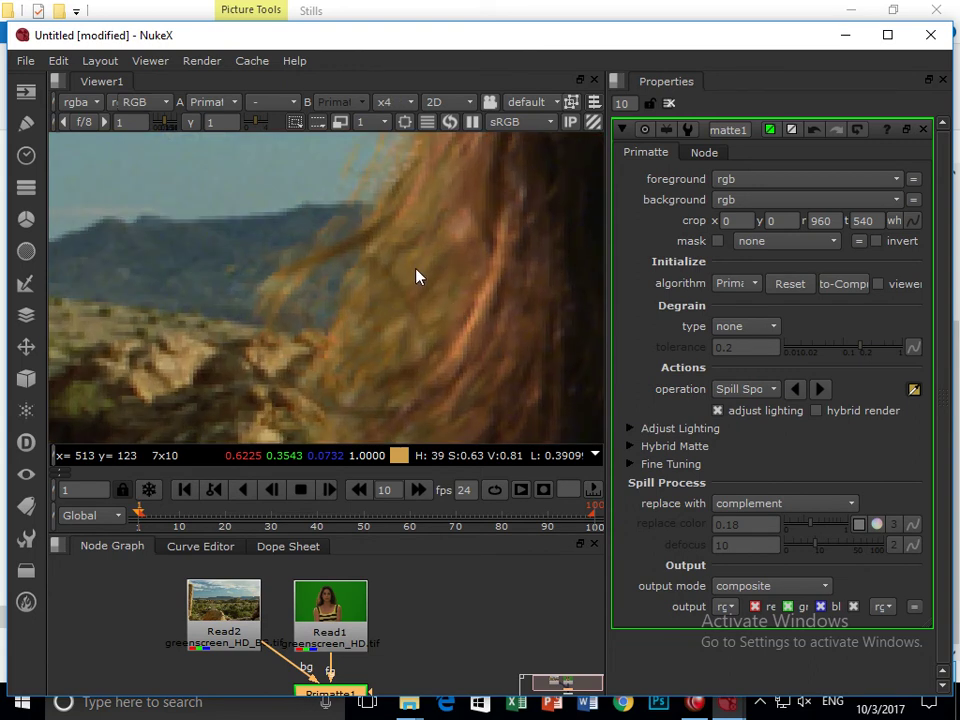
{"action": "left_click_drag", "start_coordinate": [422, 343], "coordinate": [363, 198]}
{"action": "scroll", "coordinate": [363, 198], "scroll_direction": "down", "scroll_amount": 3}
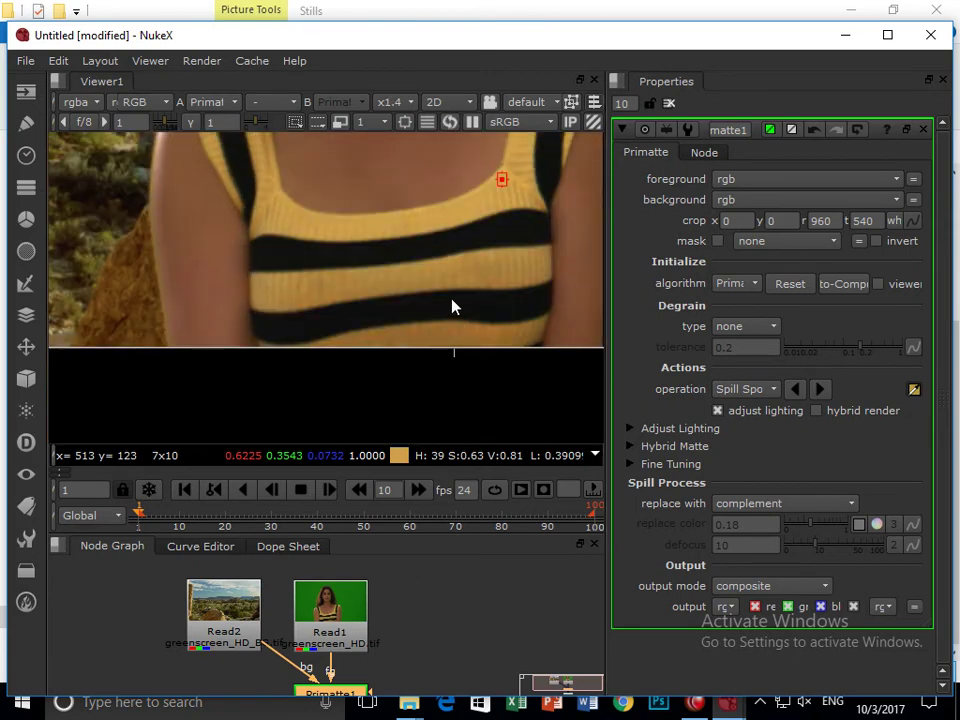
- Apply Spill(-) to the yellow stripe across the middle of the shirt
{"action": "left_click", "coordinate": [740, 389]}
{"action": "left_click", "coordinate": [755, 410]}
{"action": "left_click_drag", "start_coordinate": [461, 272], "coordinate": [470, 284]}
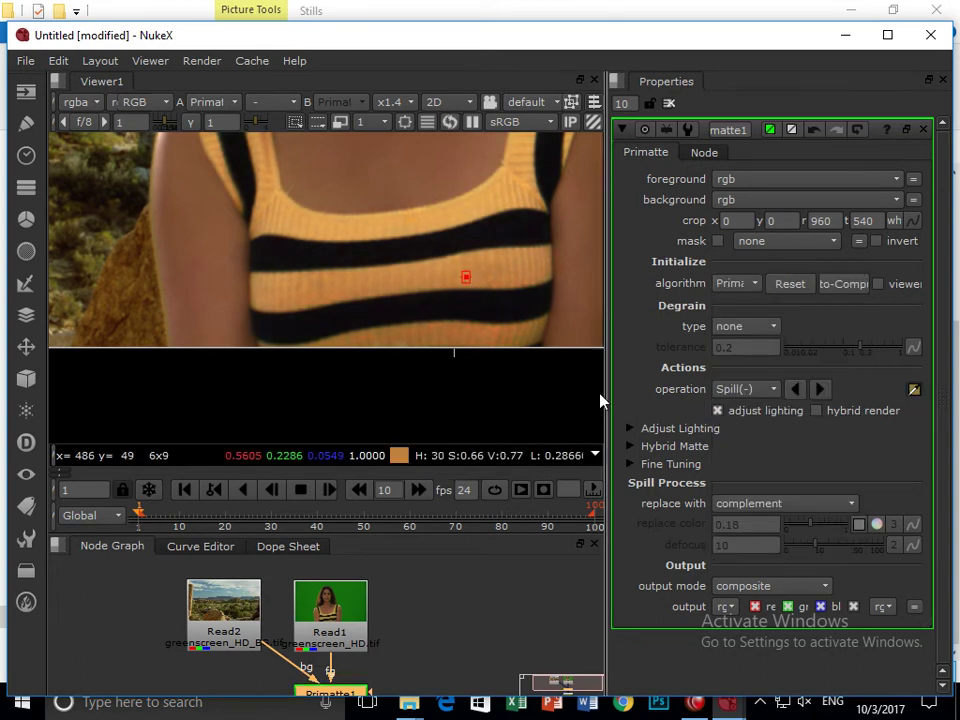
- Apply Spill(+) to the shirt and return the operation to Spill(-) for the hair edge
{"action": "left_click", "coordinate": [742, 389]}
{"action": "left_click", "coordinate": [756, 408]}
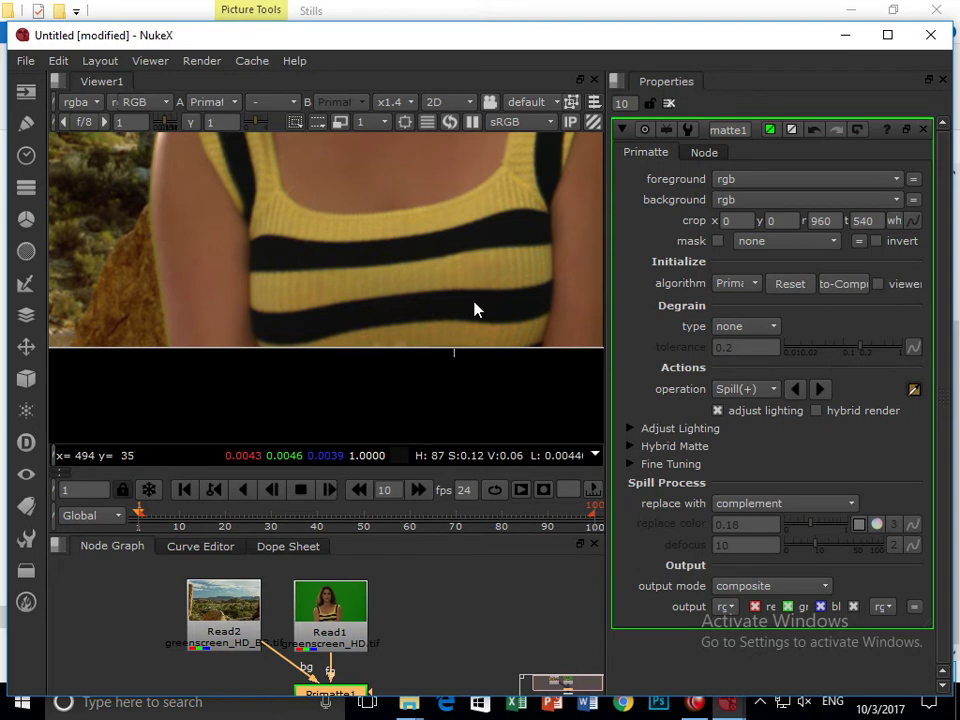
{"action": "left_click_drag", "start_coordinate": [378, 242], "coordinate": [372, 354]}
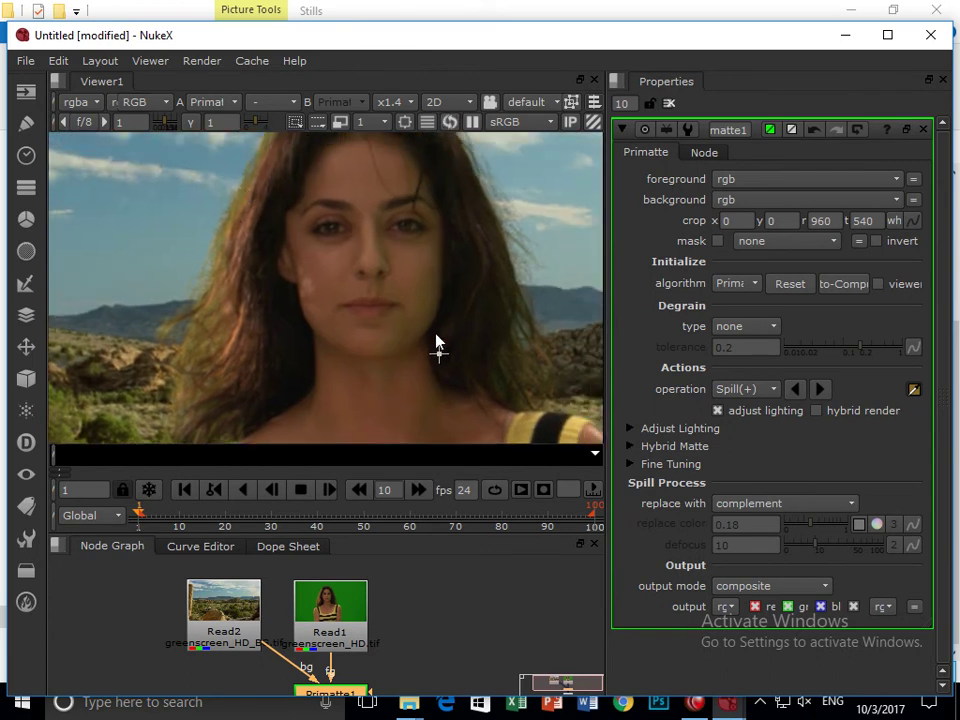
{"action": "left_click", "coordinate": [740, 389]}
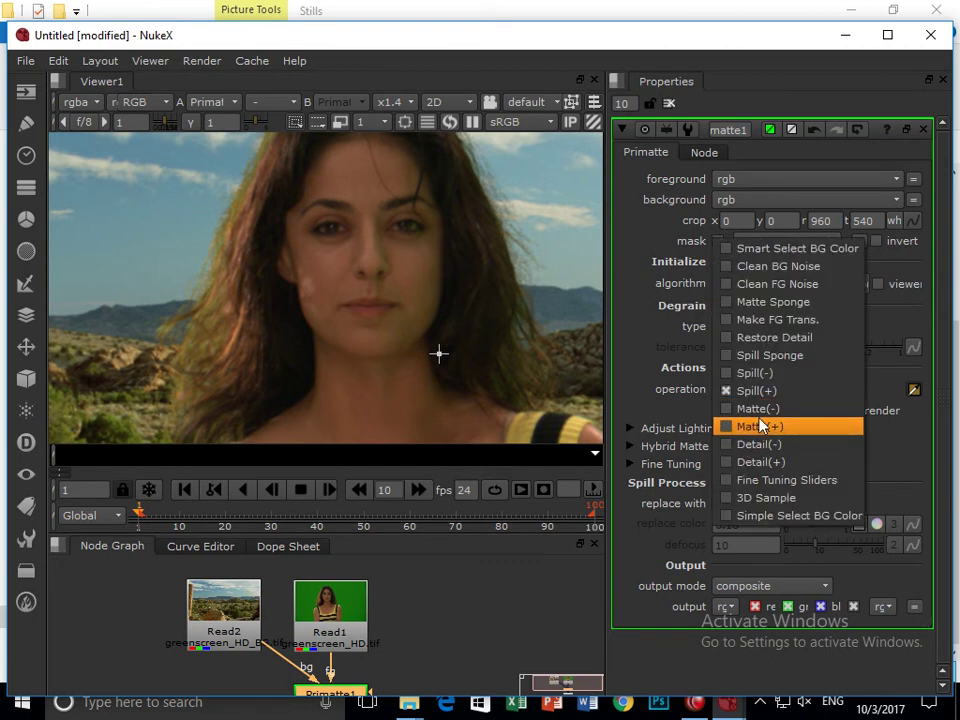
{"action": "left_click", "coordinate": [752, 373]}
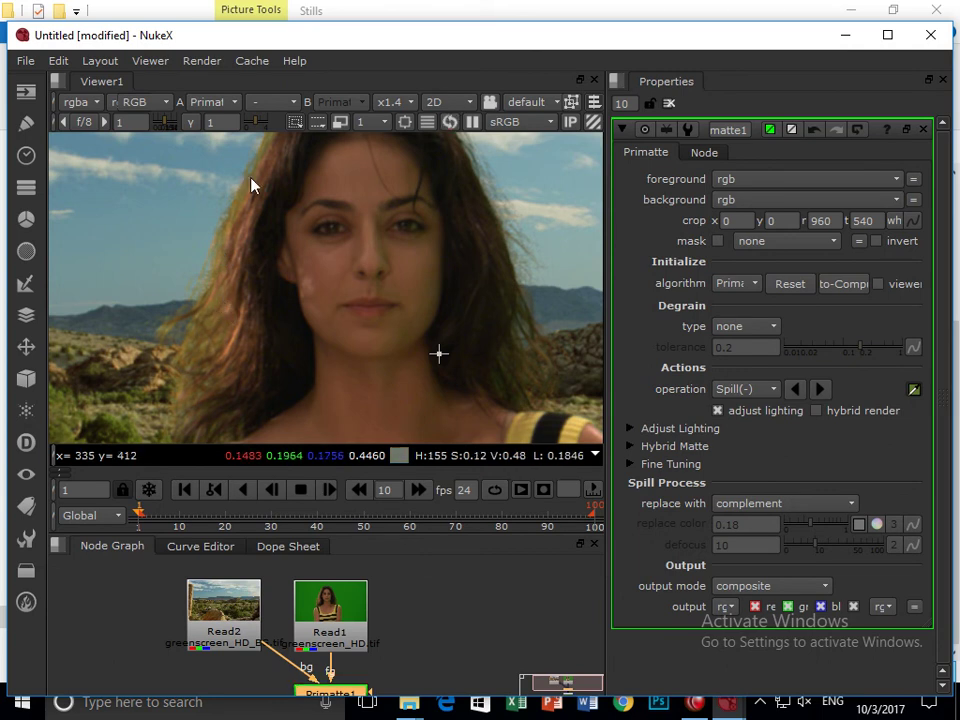
- Set the operation to Matte(+) and sample the outer edge of the bare shoulder beside the shirt strap
{"action": "left_click", "coordinate": [770, 398]}
{"action": "left_click", "coordinate": [776, 444]}
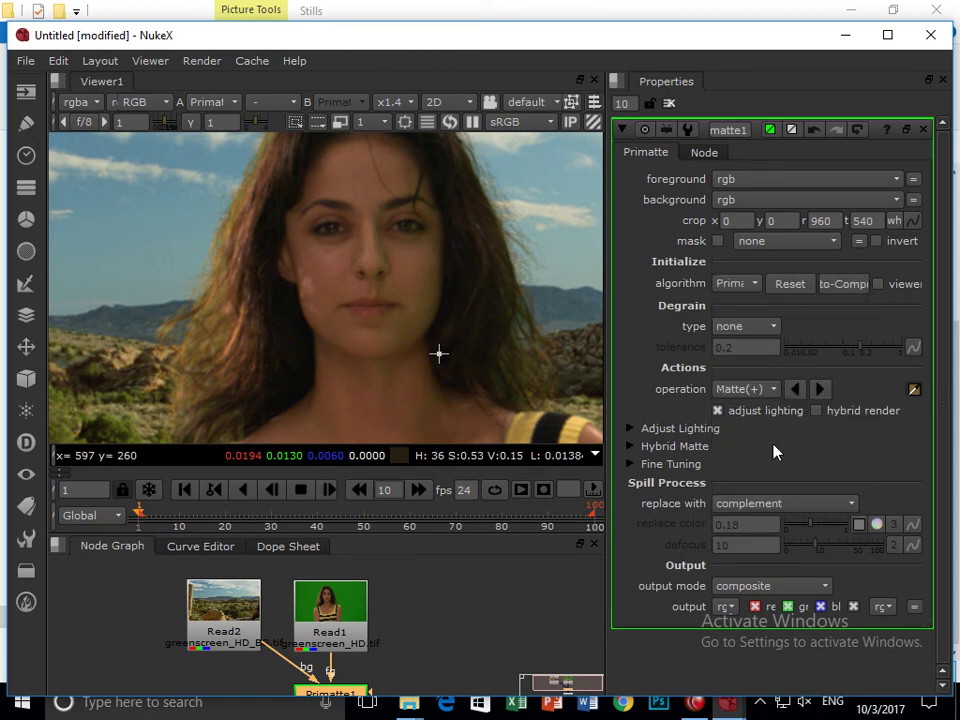
{"action": "scroll", "coordinate": [531, 377], "scroll_direction": "up", "scroll_amount": 6}
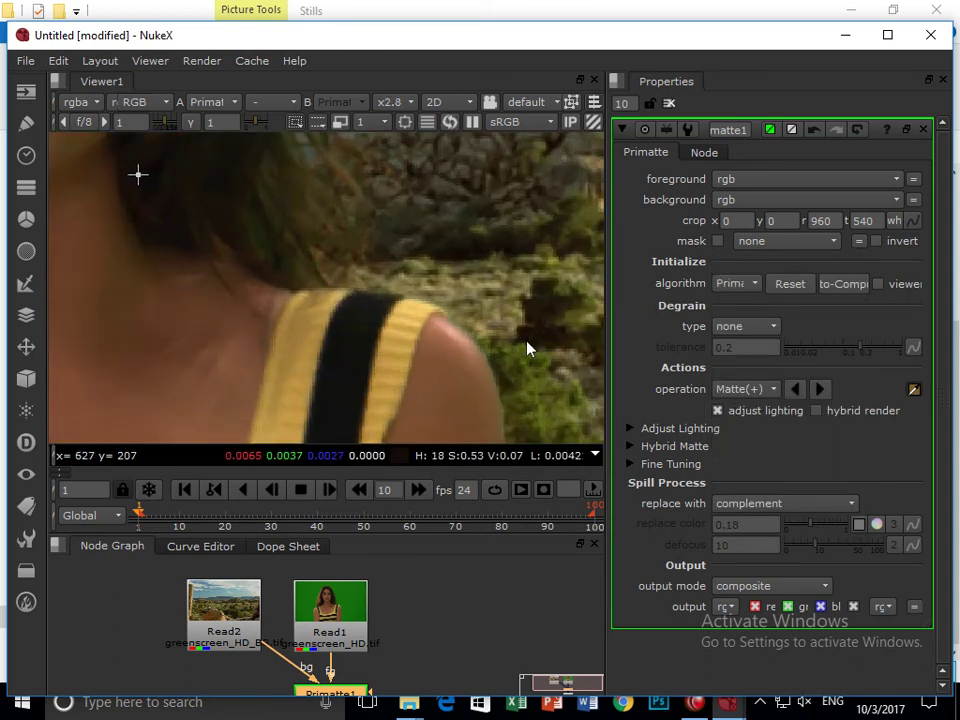
{"action": "left_click_drag", "start_coordinate": [448, 345], "coordinate": [424, 325]}
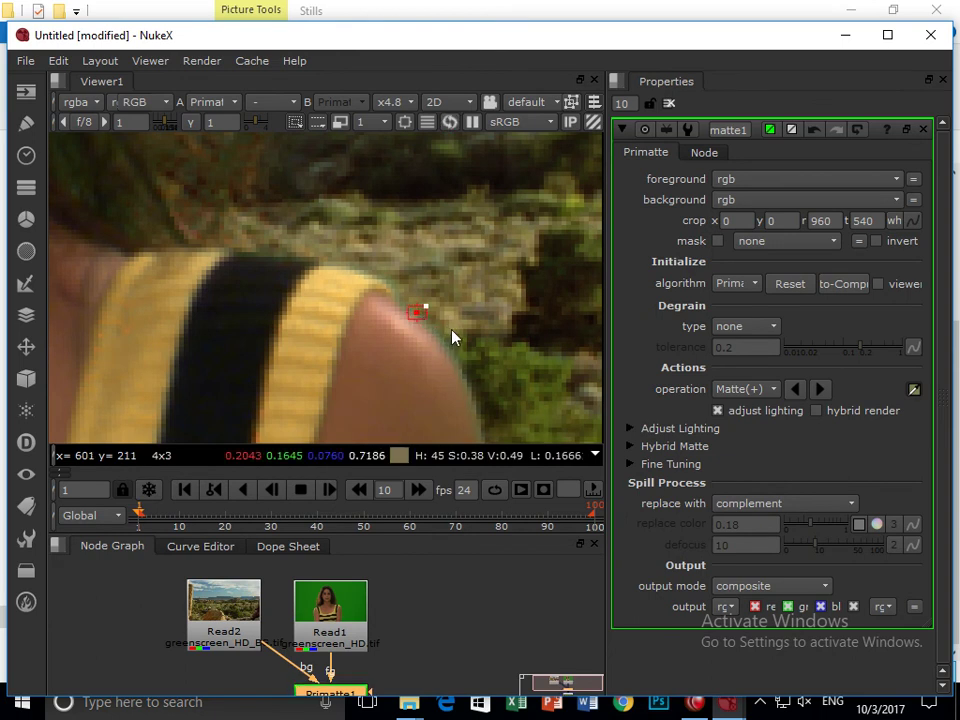
{"action": "scroll", "coordinate": [450, 338], "scroll_direction": "down", "scroll_amount": 1}
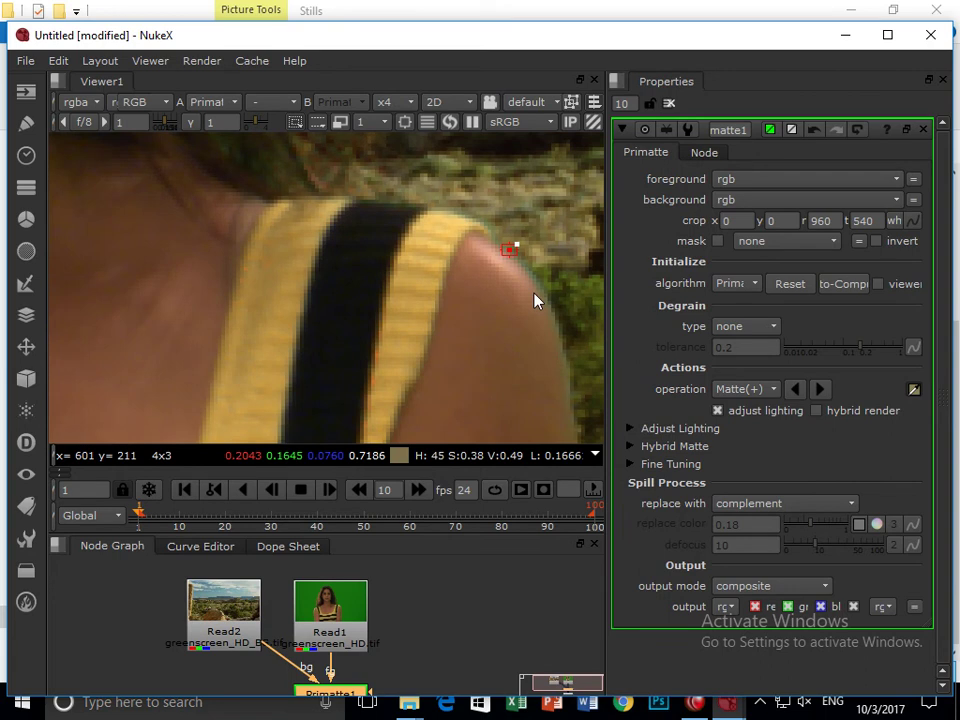
{"action": "scroll", "coordinate": [535, 300], "scroll_direction": "down", "scroll_amount": 4}
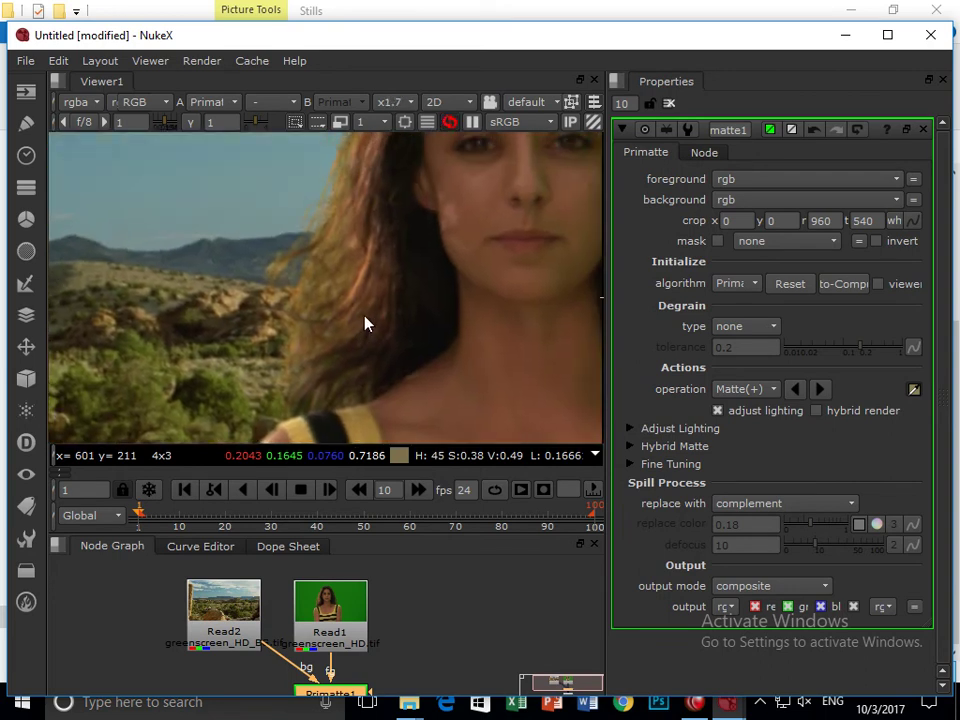
- Choose the Detail(+) operation and inspect the hair and shirt strap edges and the overall composite
{"action": "left_click", "coordinate": [740, 389]}
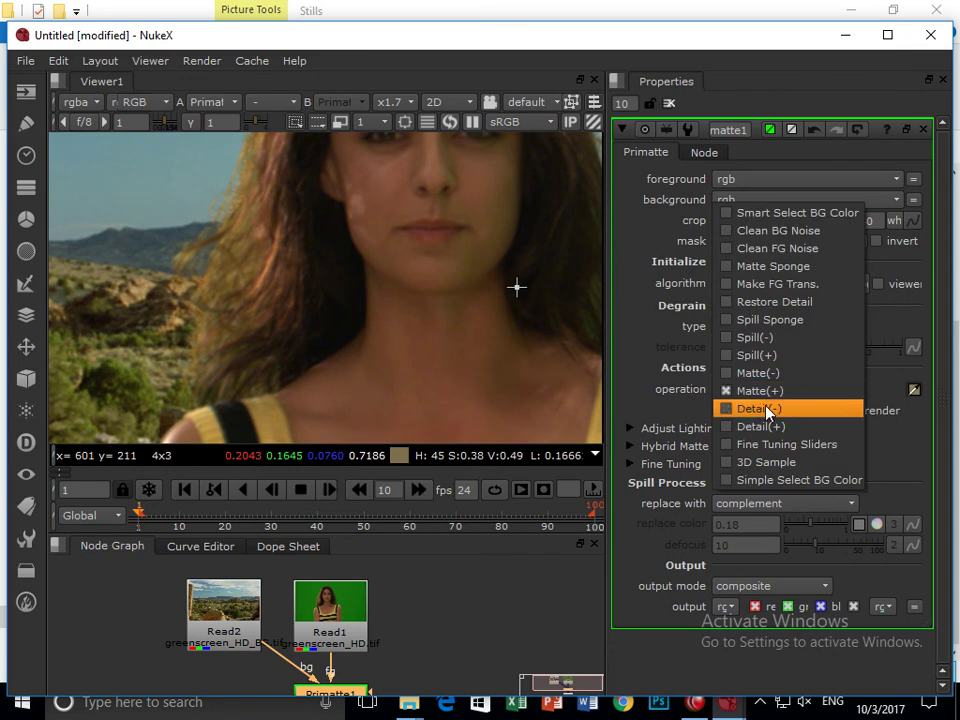
{"action": "left_click", "coordinate": [771, 427]}
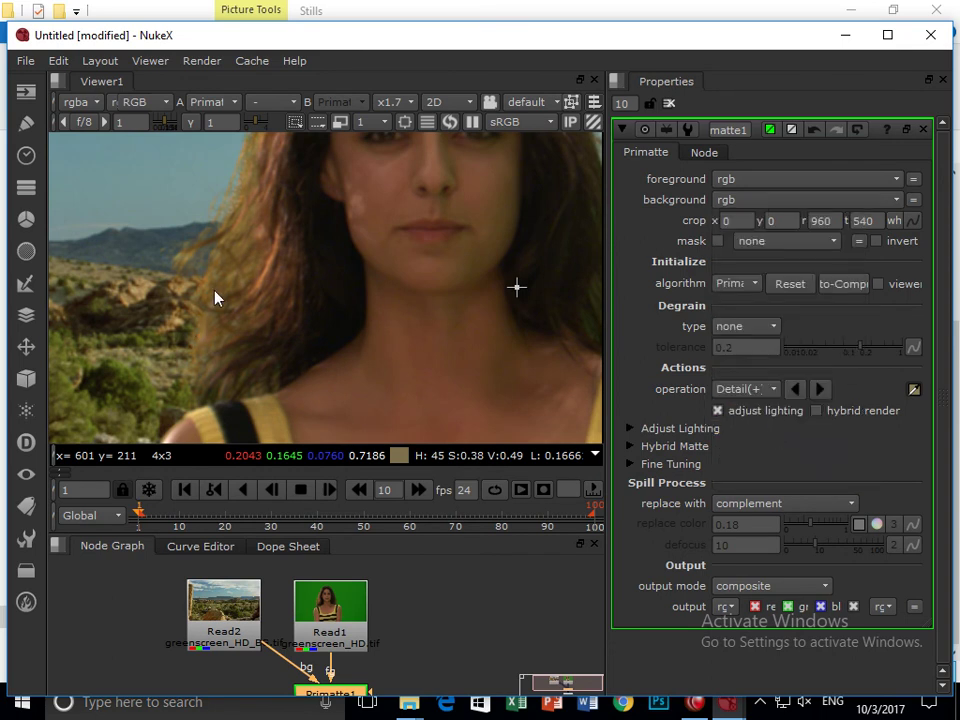
{"action": "scroll", "coordinate": [437, 381], "scroll_direction": "up", "scroll_amount": 5}
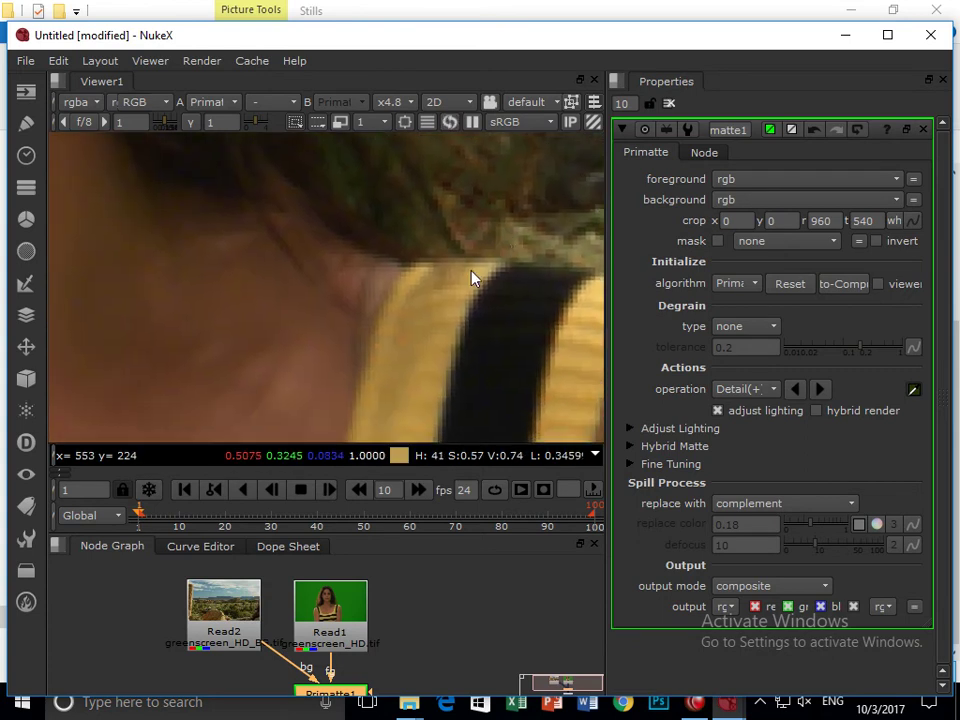
{"action": "scroll", "coordinate": [470, 290], "scroll_direction": "down", "scroll_amount": 6}
{"action": "left_click_drag", "start_coordinate": [455, 325], "coordinate": [463, 365]}
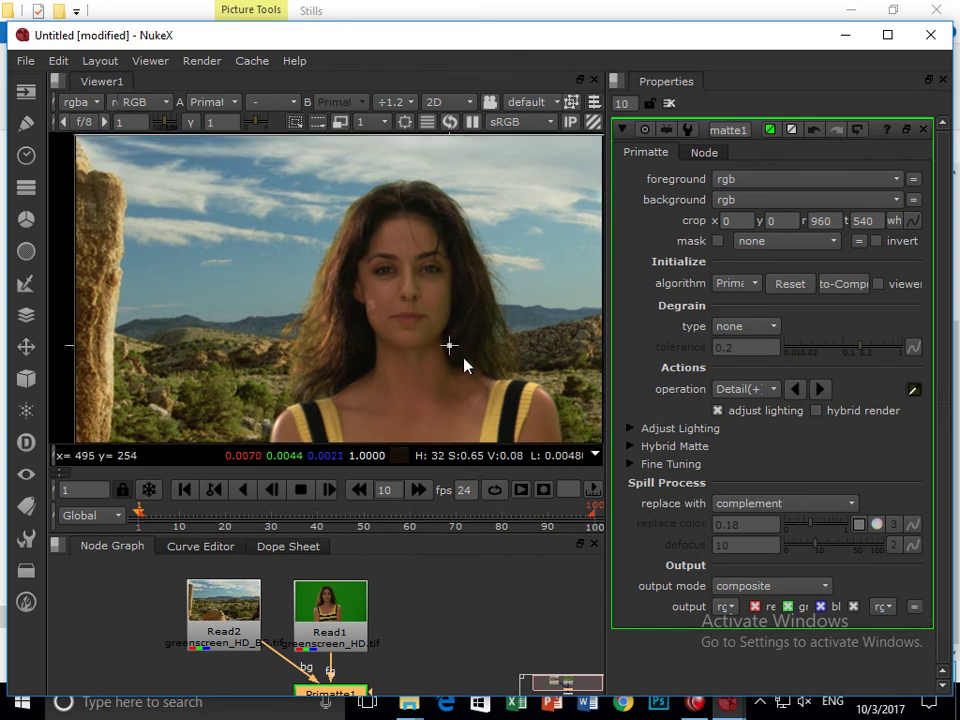
{"action": "left_click", "coordinate": [745, 389]}
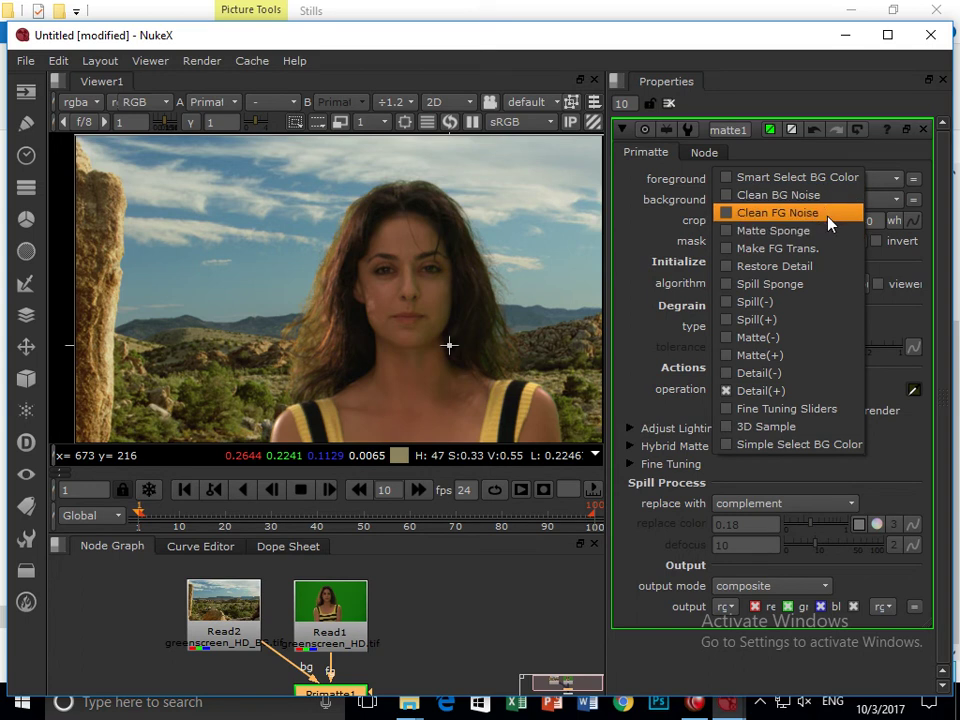
{"action": "left_click", "coordinate": [913, 461]}
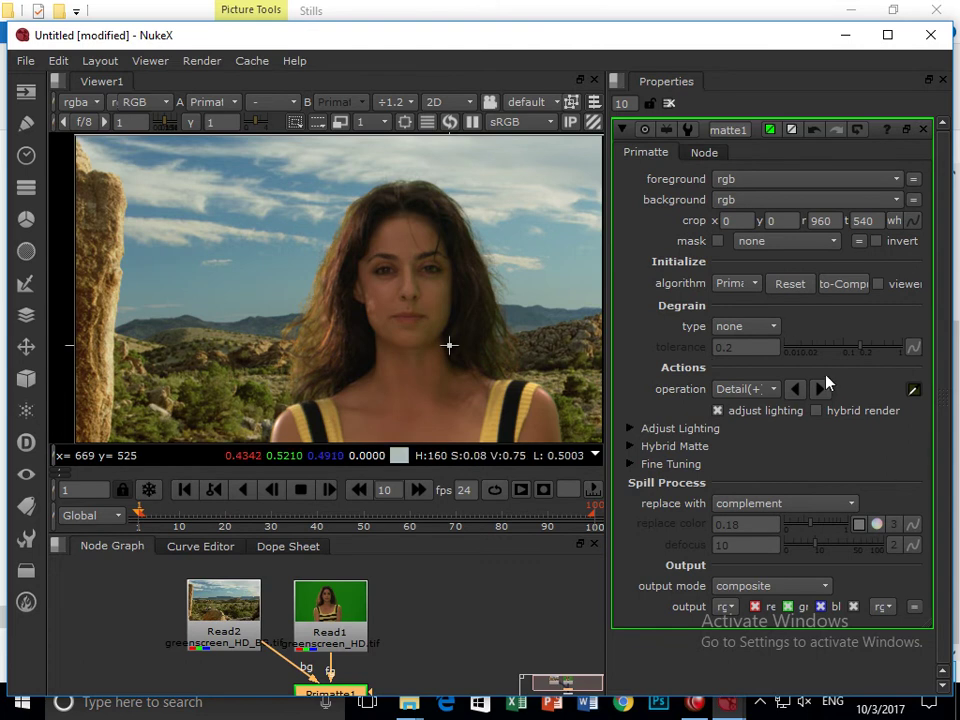
- Set the operation to Fine Tuning Sliders, expand the Fine Tuning settings and set L-poly (spill) to 0.34
{"action": "left_click", "coordinate": [745, 390]}
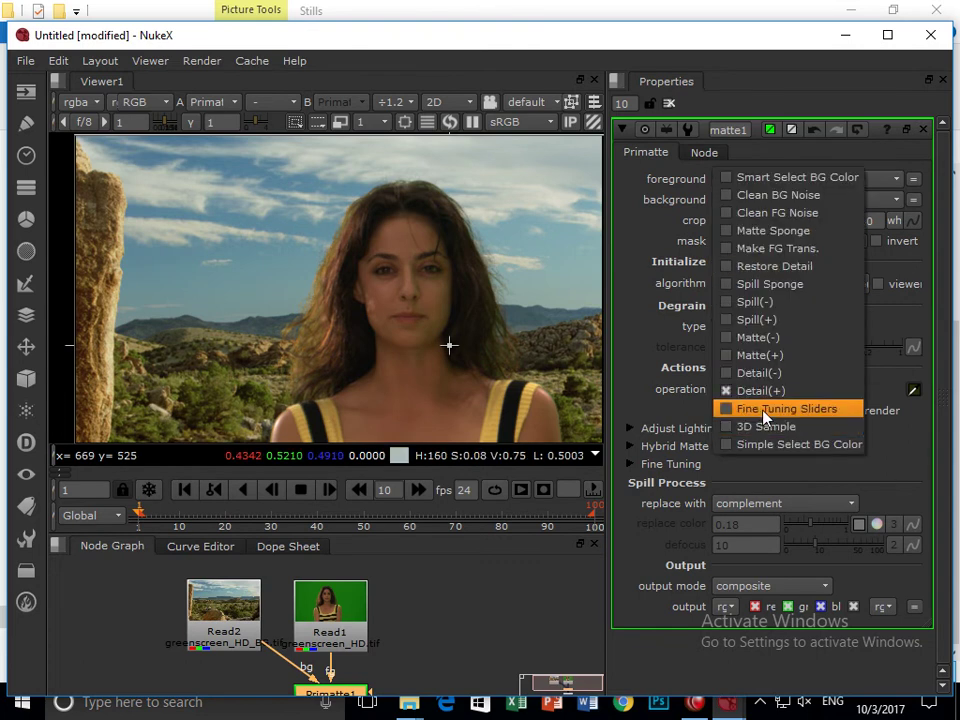
{"action": "left_click", "coordinate": [746, 407]}
{"action": "left_click", "coordinate": [637, 465]}
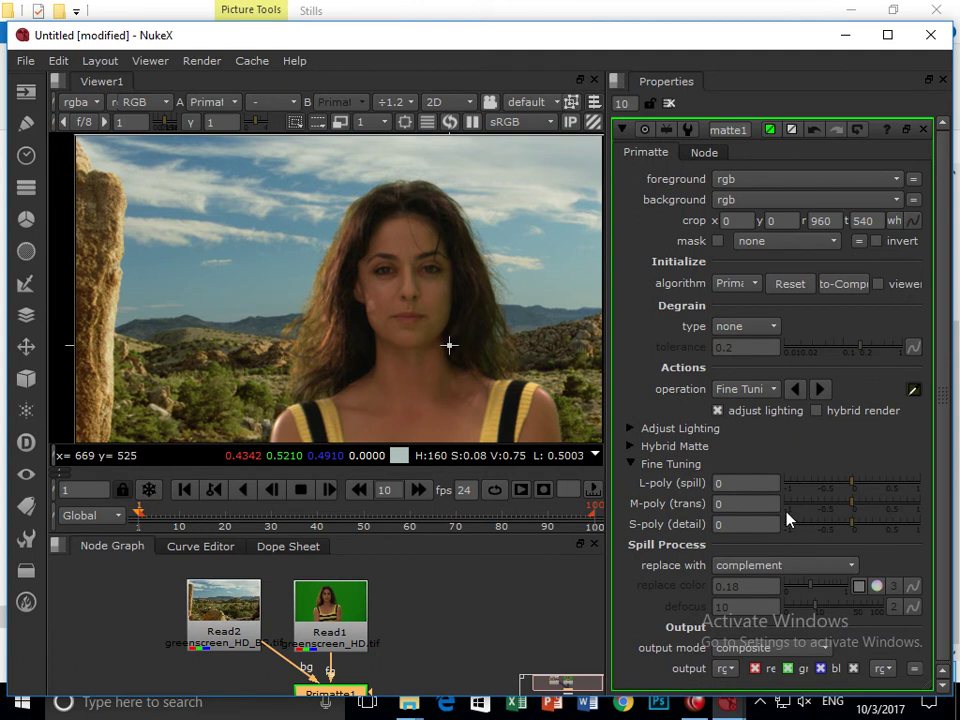
{"action": "left_click_drag", "start_coordinate": [852, 488], "coordinate": [875, 486]}
- Try M-poly (trans) at 0.02 and S-poly (detail) at 0.4 on the composite
{"action": "left_click_drag", "start_coordinate": [493, 396], "coordinate": [439, 185]}
{"action": "left_click_drag", "start_coordinate": [855, 501], "coordinate": [880, 528]}
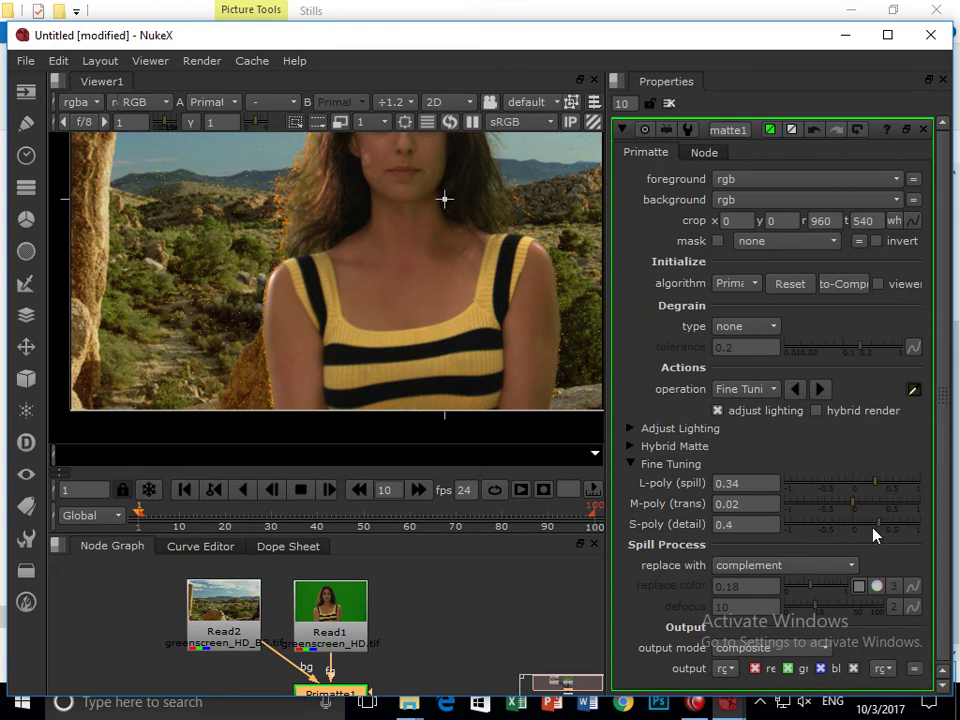
{"action": "left_click_drag", "start_coordinate": [463, 221], "coordinate": [399, 360]}
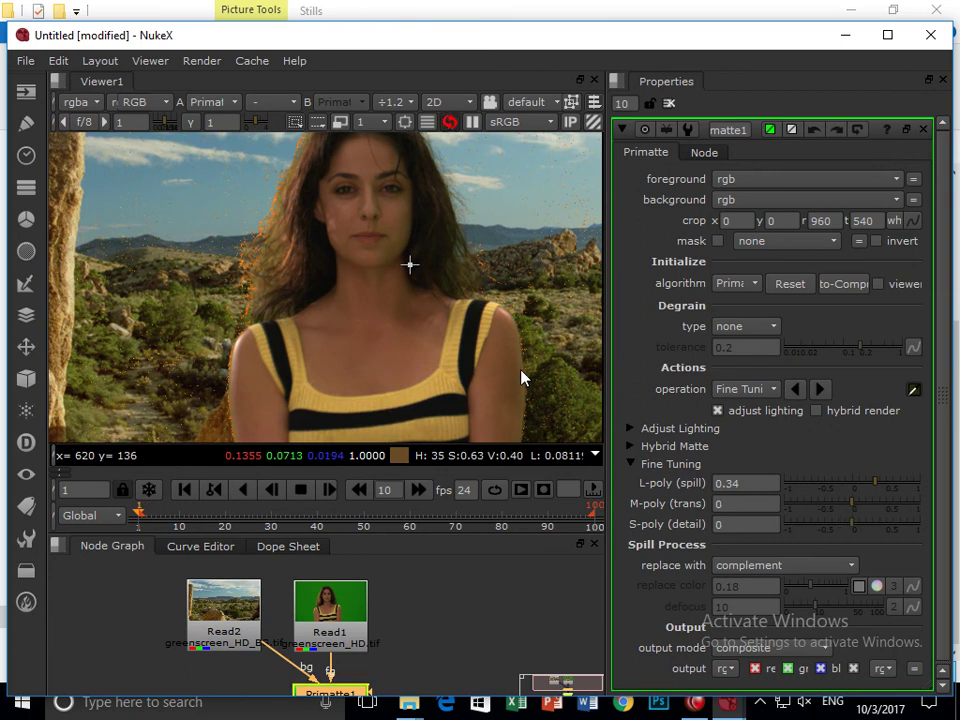
- Lower L-poly (spill) to 0.08, keep the Fine Tuning Sliders operation and collapse the Fine Tuning settings
{"action": "left_click_drag", "start_coordinate": [877, 488], "coordinate": [860, 488]}
{"action": "left_click", "coordinate": [740, 388]}
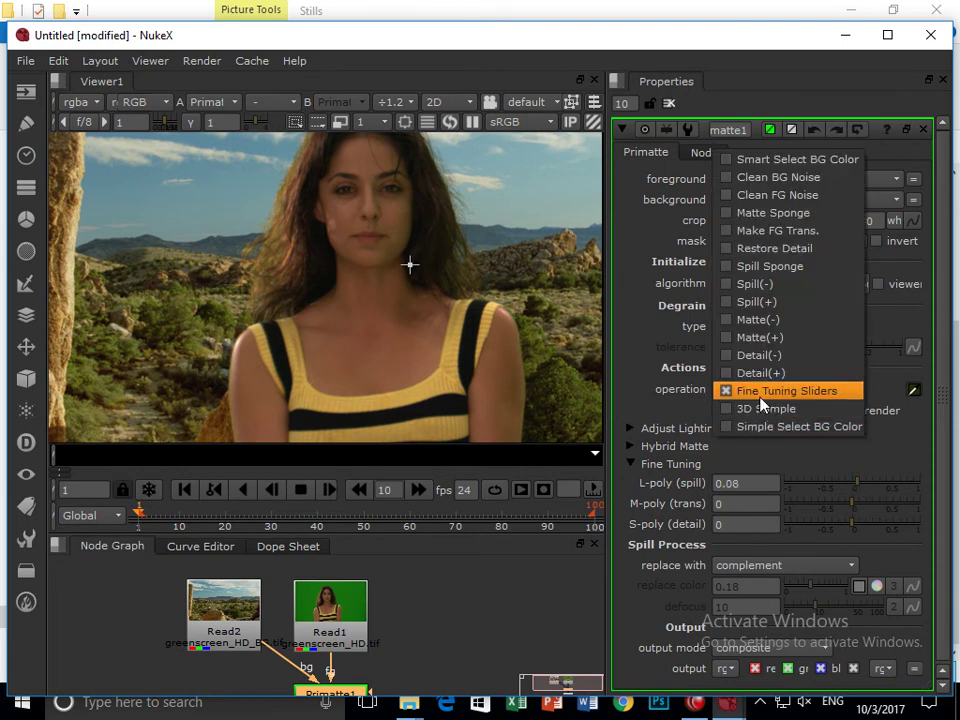
{"action": "left_click", "coordinate": [668, 464]}
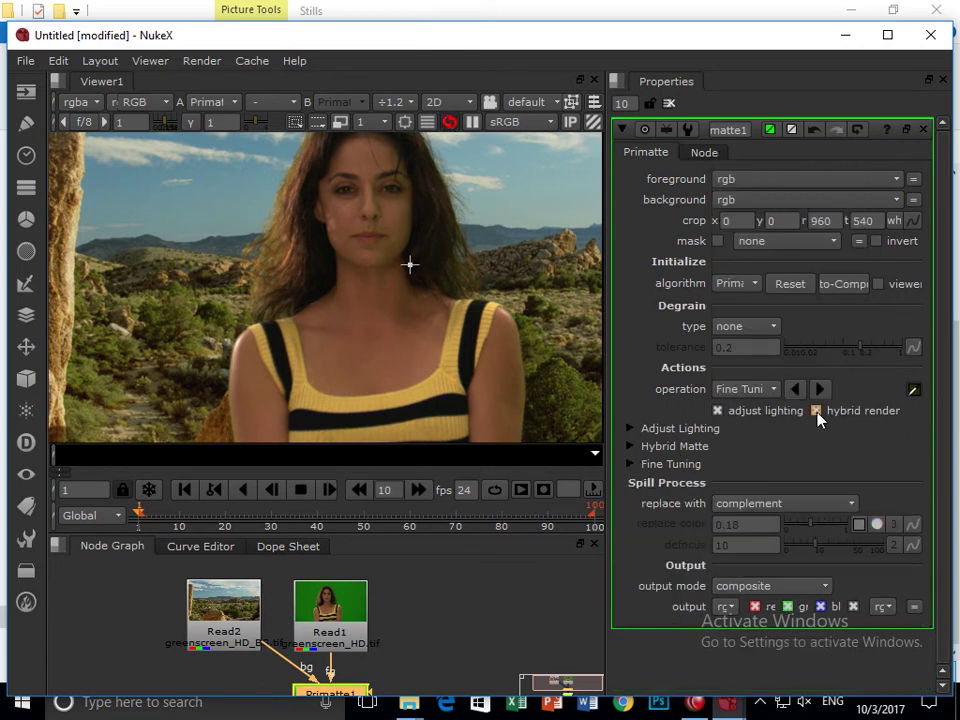
- Expand the Hybrid Matte settings, try erode at 1 with blur radius 0.85, and undo the latest changes
{"action": "left_click", "coordinate": [631, 446]}
{"action": "mouse_move", "coordinate": [806, 467]}
{"action": "left_mouse_down"}
{"action": "mouse_move", "coordinate": [848, 470]}
{"action": "mouse_move", "coordinate": [786, 466]}
{"action": "mouse_move", "coordinate": [786, 487]}
{"action": "mouse_move", "coordinate": [882, 491]}
{"action": "mouse_move", "coordinate": [806, 491]}
{"action": "left_mouse_up"}
{"action": "left_click", "coordinate": [792, 467]}
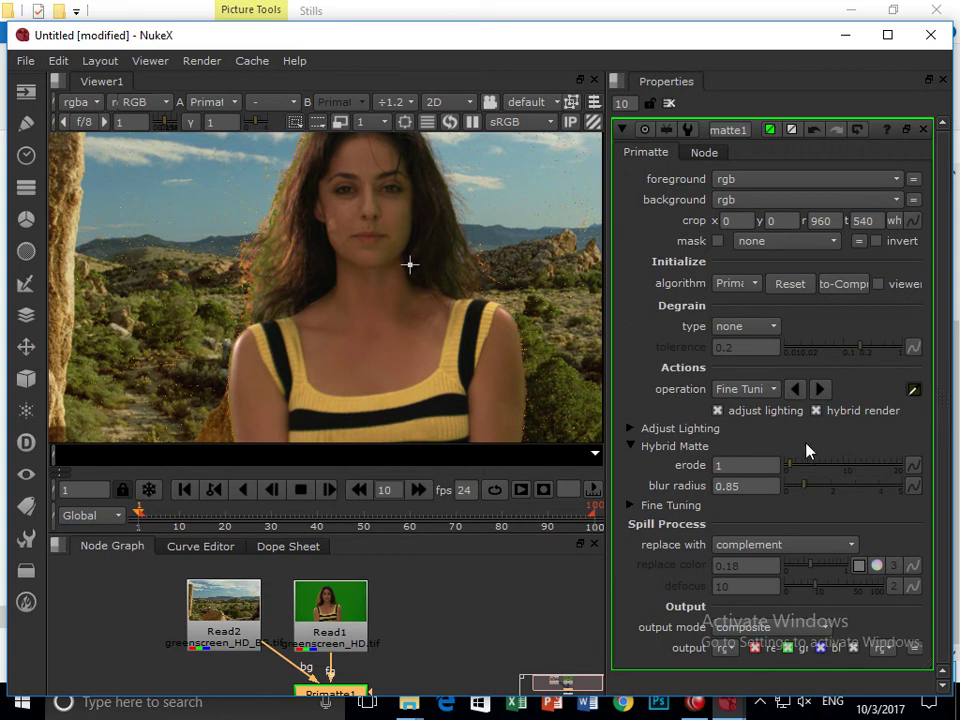
{"action": "key", "text": "ctrl+z"}
{"action": "key", "text": "ctrl+z"}
{"action": "key", "text": "ctrl+z"}
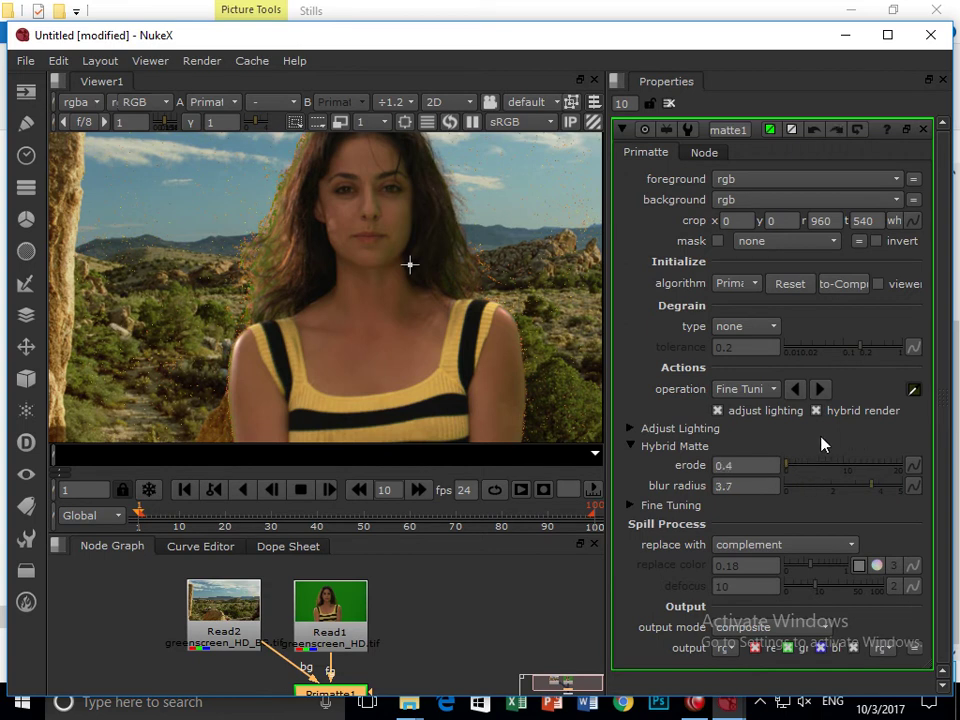
{"action": "key", "text": "ctrl+y"}
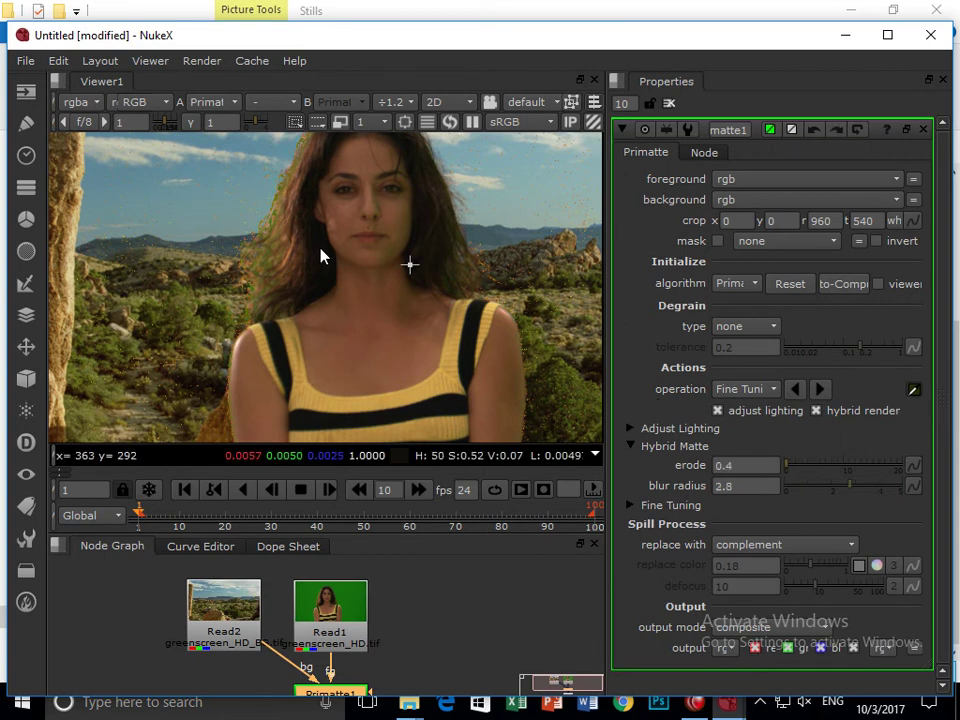
- Sample the outer hair edge, try Hybrid Matte erode at 0.8 with blur radius 0.4, and undo the last adjustments
{"action": "left_click", "coordinate": [268, 252], "text": "ctrl"}
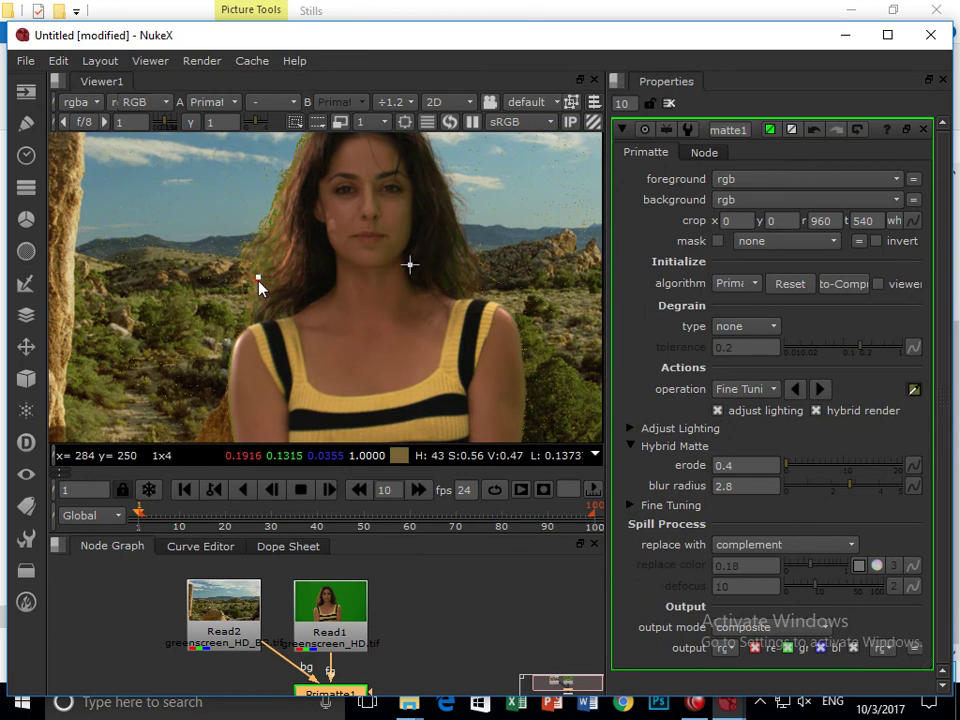
{"action": "left_click", "coordinate": [797, 468]}
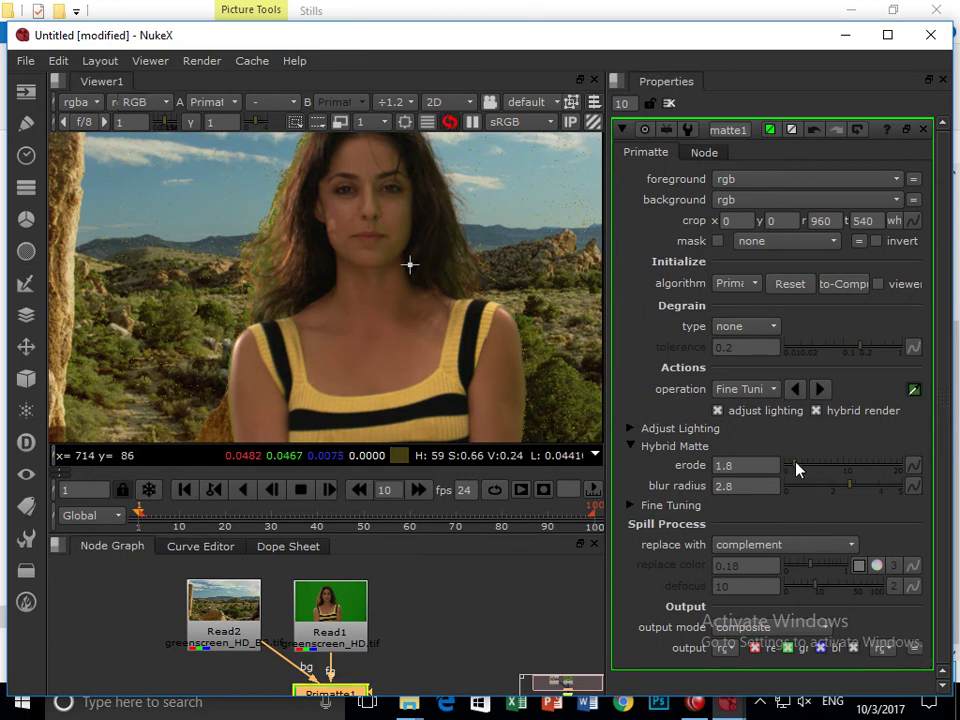
{"action": "left_click", "coordinate": [823, 464]}
{"action": "left_click", "coordinate": [791, 464]}
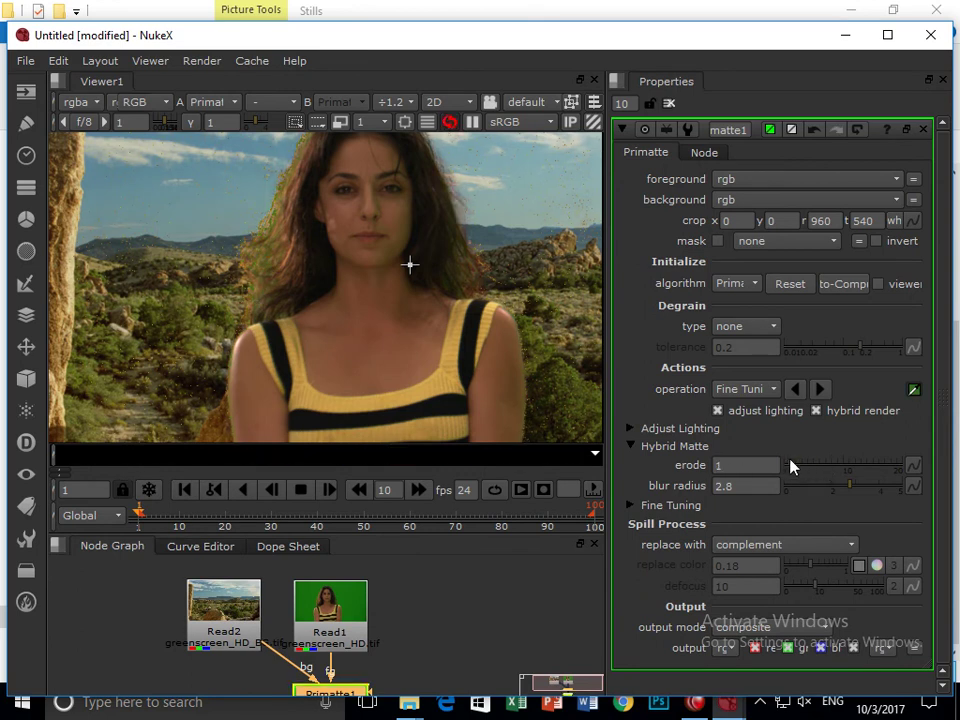
{"action": "left_click", "coordinate": [806, 490]}
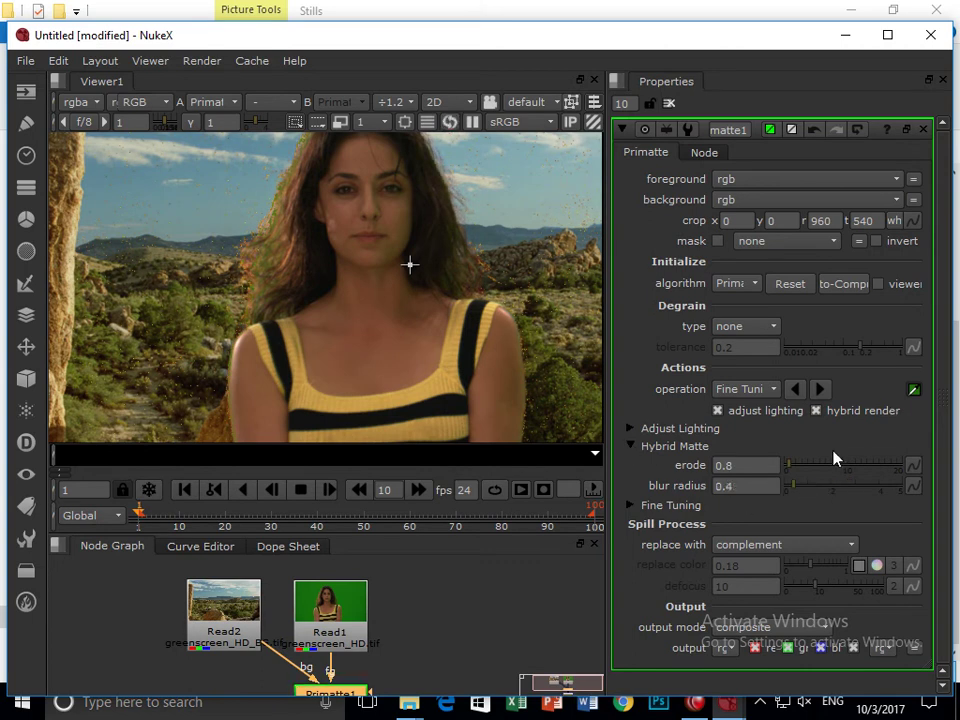
{"action": "left_click", "coordinate": [850, 486]}
{"action": "key", "text": "ctrl+z"}
{"action": "key", "text": "ctrl+z"}
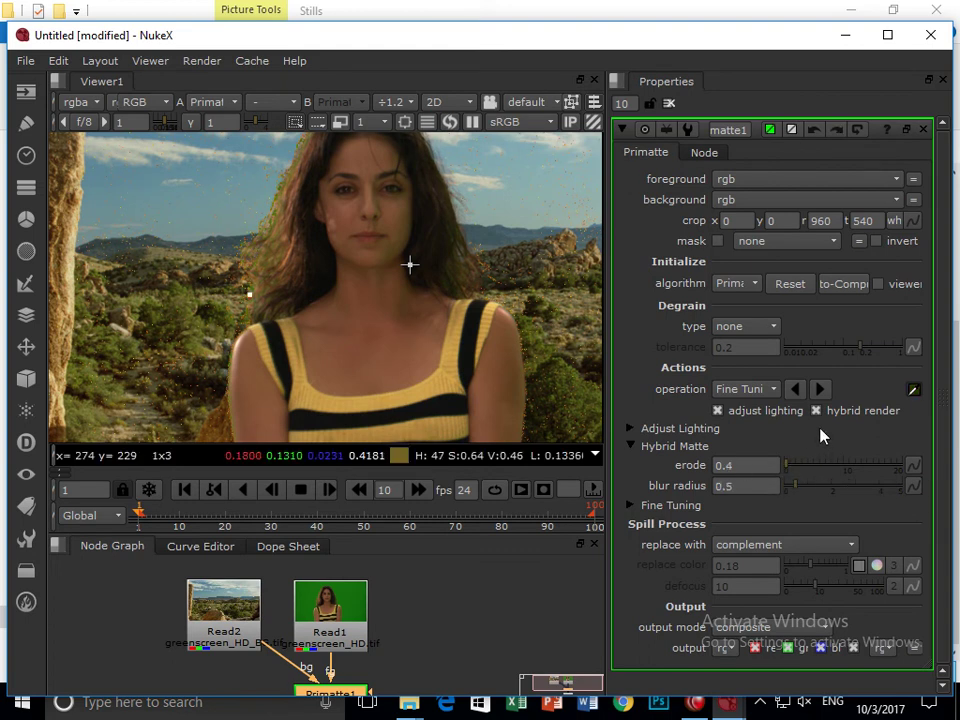
- Turn off hybrid render and inspect the hair, neck and shoulder edges up close
{"action": "left_click", "coordinate": [815, 411]}
{"action": "left_click", "coordinate": [816, 411]}
{"action": "scroll", "coordinate": [401, 319], "scroll_direction": "up", "scroll_amount": 4}
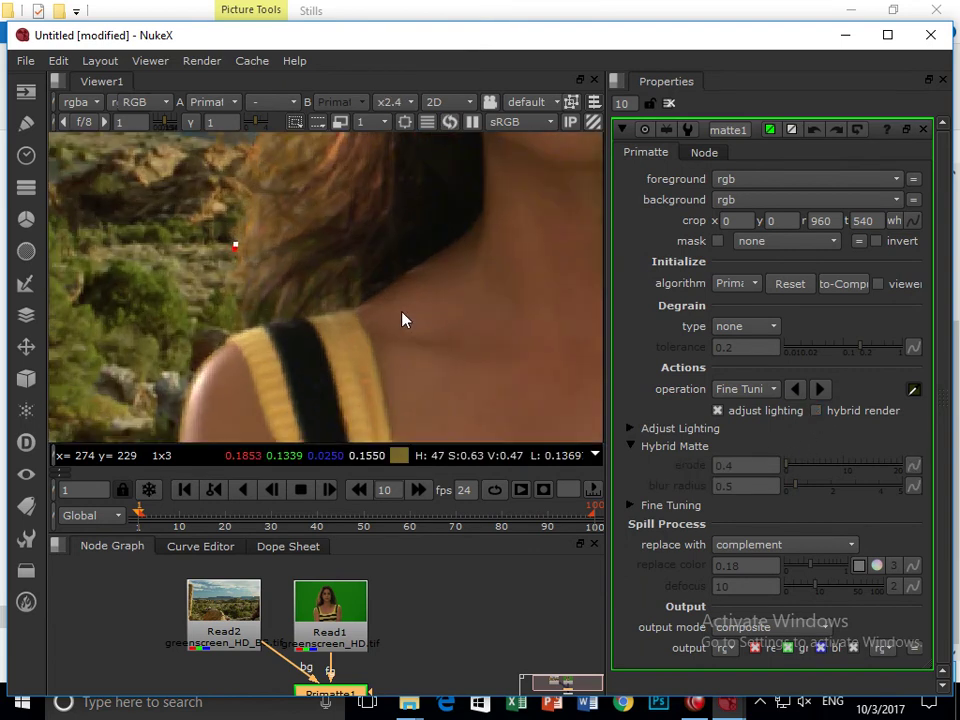
{"action": "scroll", "coordinate": [401, 319], "scroll_direction": "up", "scroll_amount": 1}
{"action": "left_click_drag", "start_coordinate": [429, 289], "coordinate": [393, 371]}
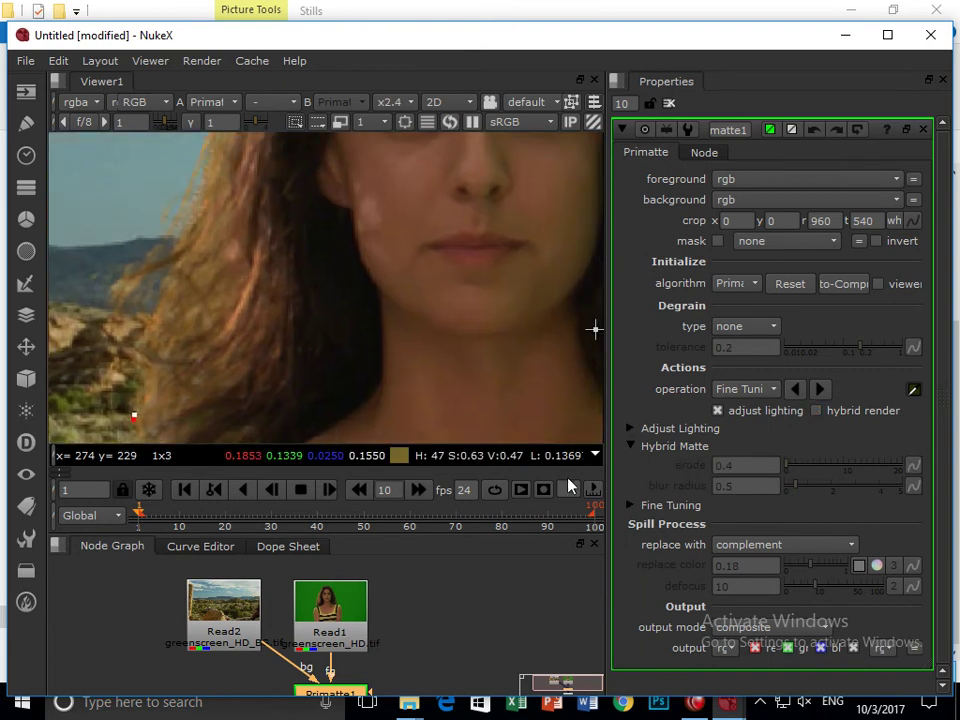
- Collapse Hybrid Matte, set the Adjust Lighting threshold to 5 and grid size to 19, and check the composite
{"action": "left_click", "coordinate": [631, 446]}
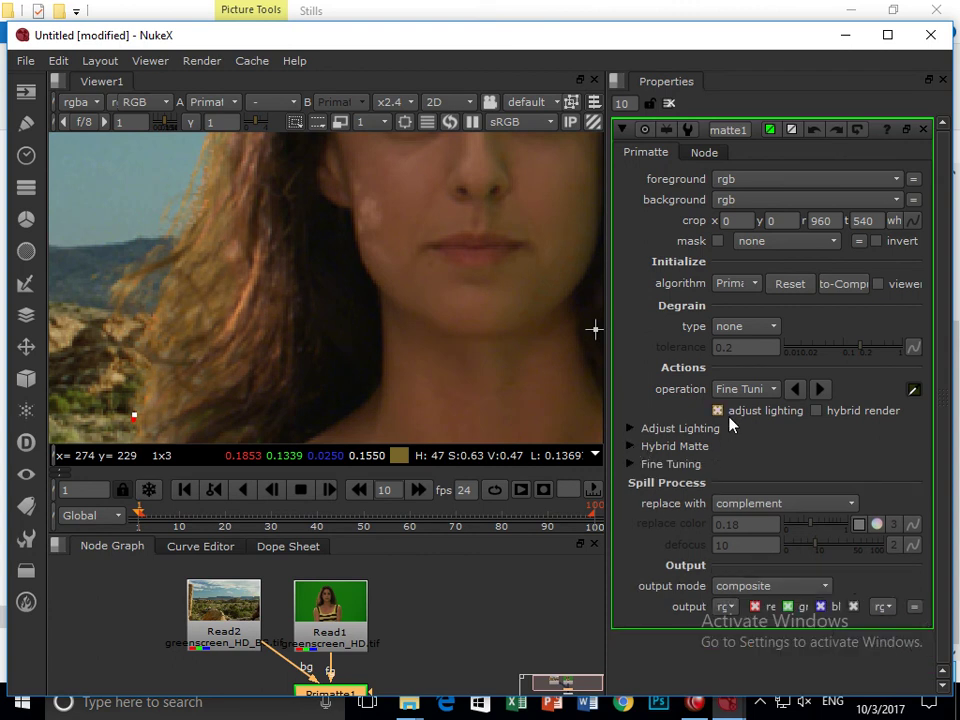
{"action": "left_click", "coordinate": [631, 428]}
{"action": "mouse_move", "coordinate": [792, 453]}
{"action": "left_mouse_down"}
{"action": "mouse_move", "coordinate": [815, 453]}
{"action": "mouse_move", "coordinate": [789, 450]}
{"action": "left_mouse_up"}
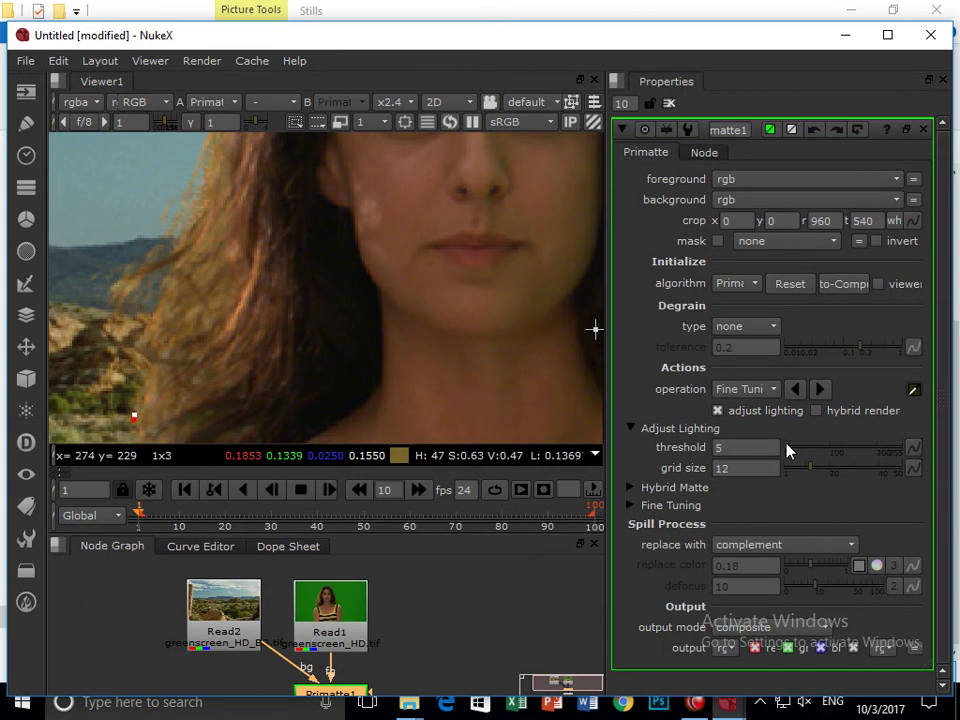
{"action": "key", "text": "f"}
{"action": "scroll", "coordinate": [452, 360], "scroll_direction": "down", "scroll_amount": 3}
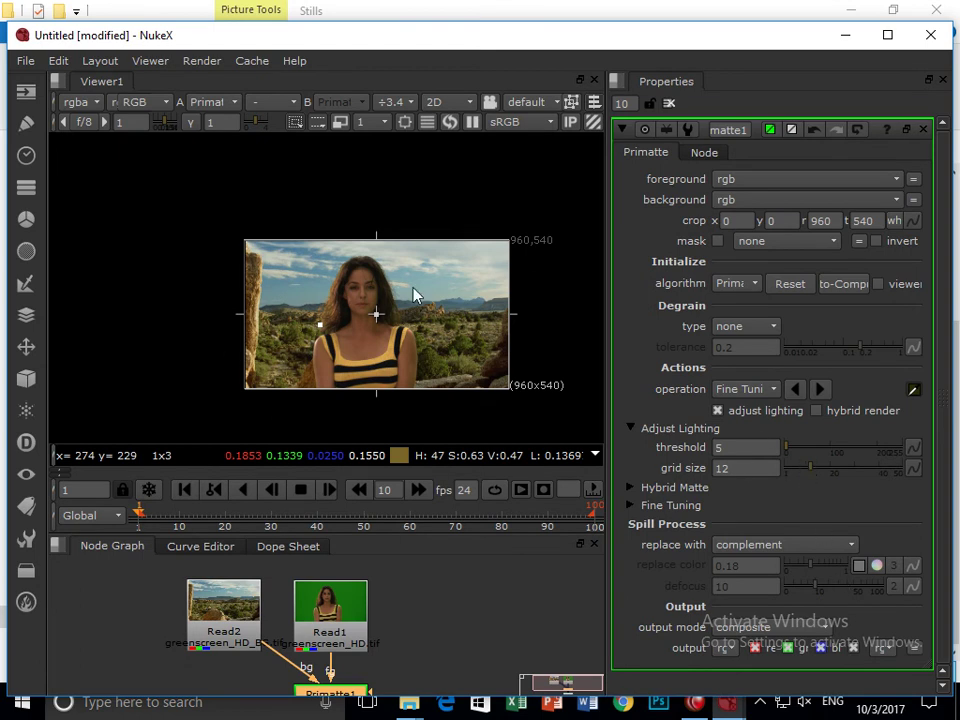
{"action": "left_click_drag", "start_coordinate": [810, 471], "coordinate": [831, 474]}
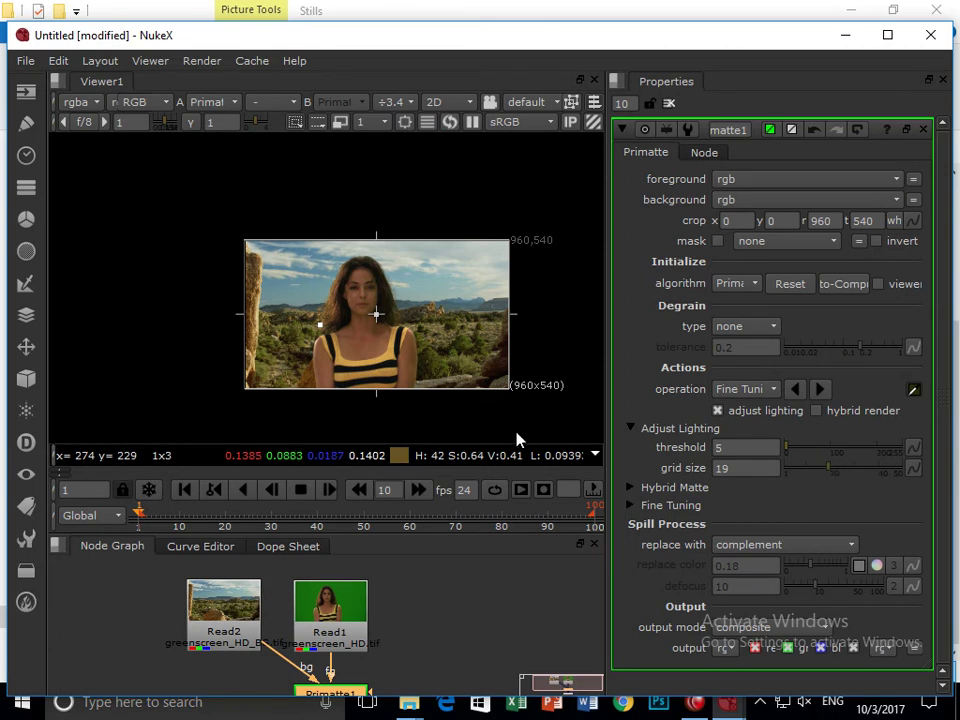
{"action": "scroll", "coordinate": [356, 380], "scroll_direction": "up", "scroll_amount": 5}
{"action": "left_click_drag", "start_coordinate": [371, 386], "coordinate": [398, 407]}
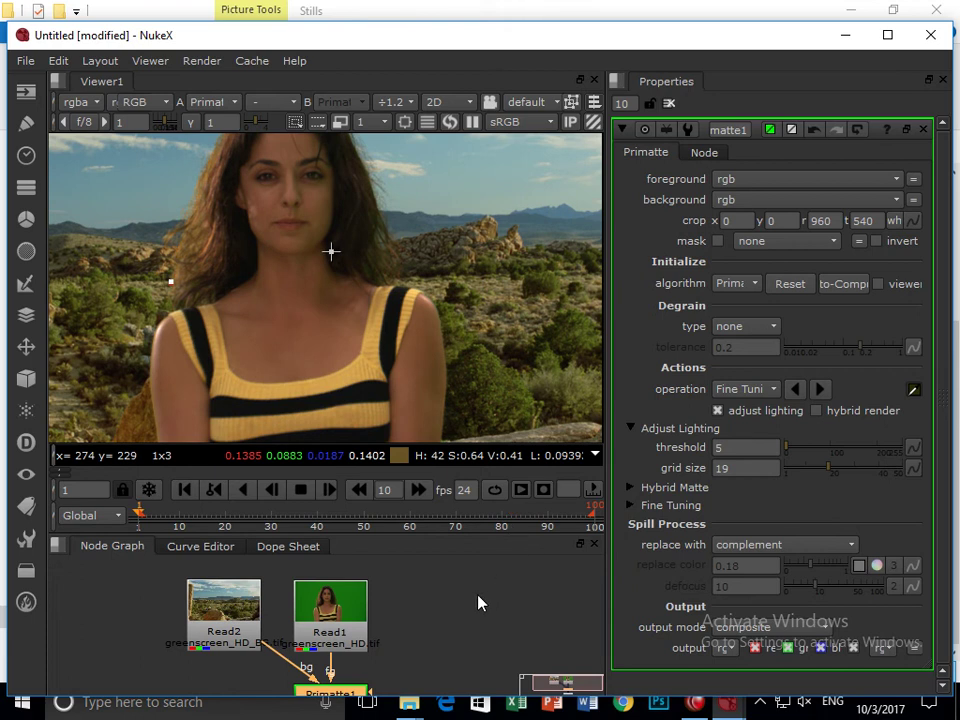
- Delete the Primatte node from the node graph
{"action": "left_click_drag", "start_coordinate": [484, 604], "coordinate": [518, 520]}
{"action": "left_click_drag", "start_coordinate": [454, 615], "coordinate": [389, 650]}
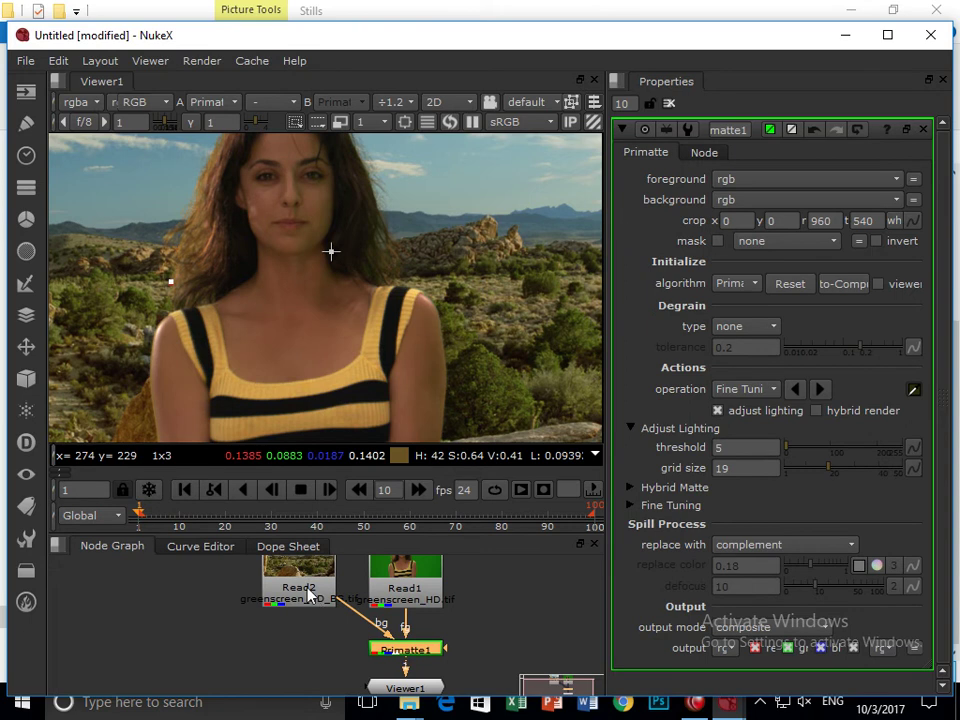
{"action": "key", "text": "Delete"}
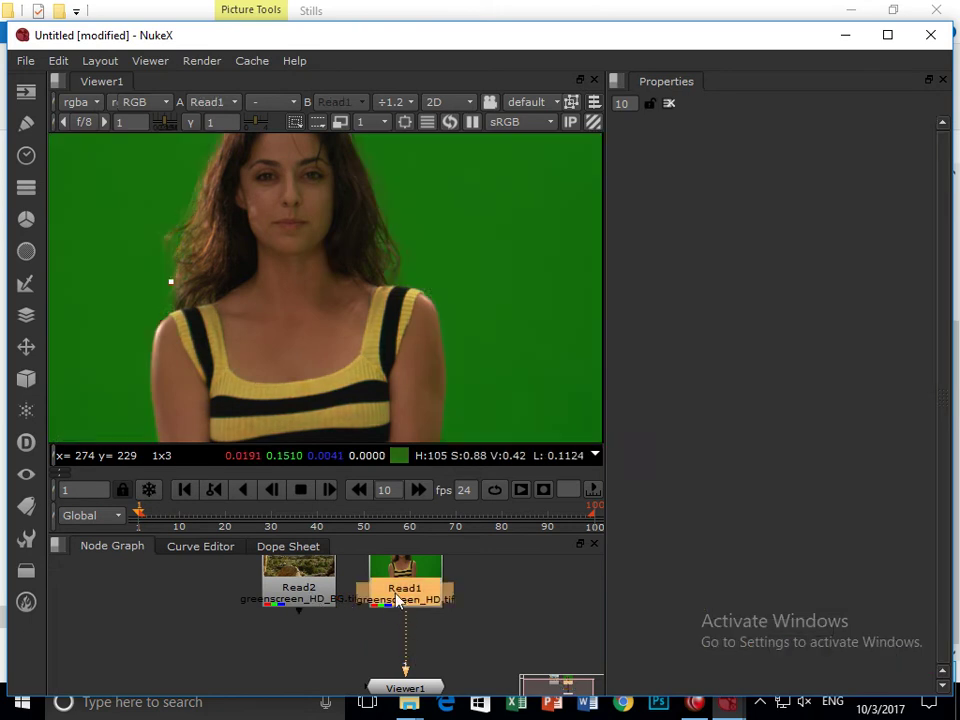
- Add a Keylight node between the greenscreen_HD.tif Read1 node and the viewer
{"action": "key", "text": "Tab"}
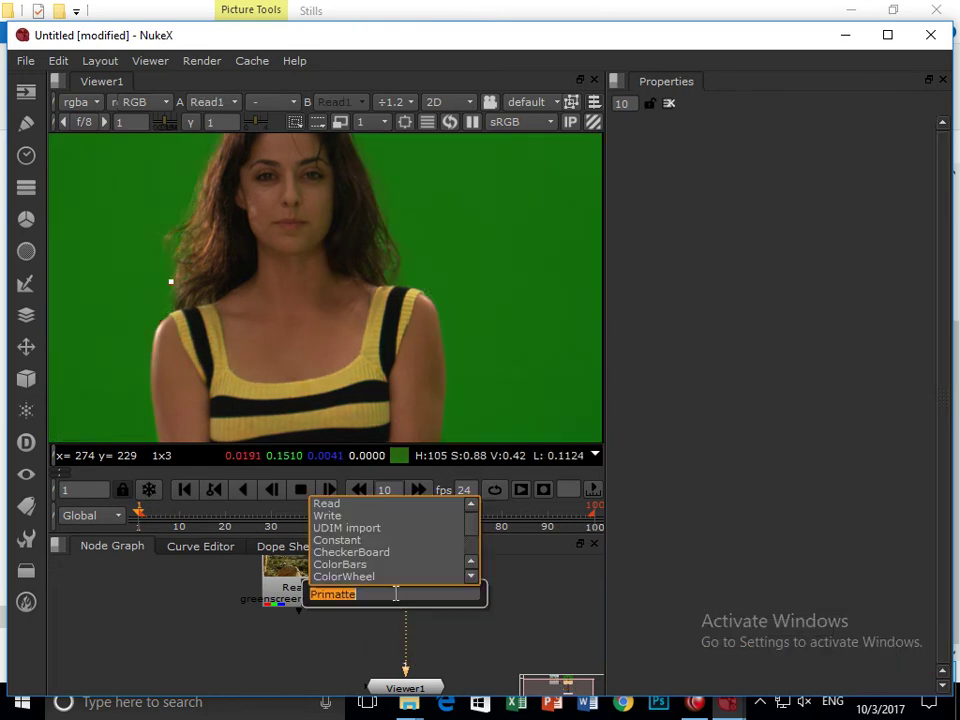
{"action": "type", "text": "ke"}
{"action": "key", "text": "Down"}
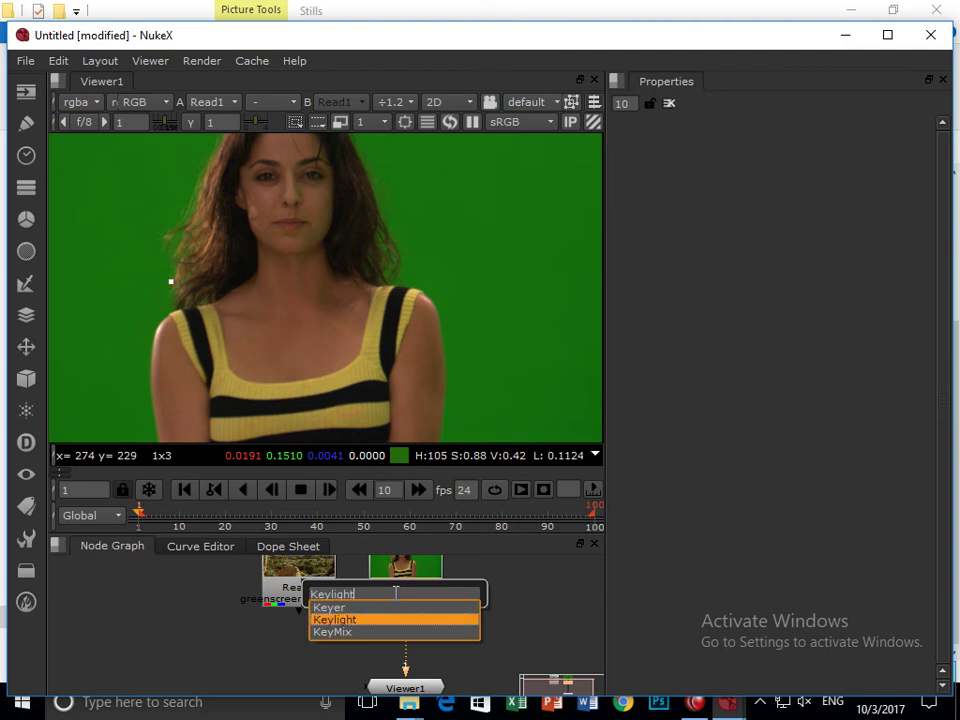
{"action": "key", "text": "Return"}
{"action": "left_click_drag", "start_coordinate": [420, 637], "coordinate": [420, 660]}
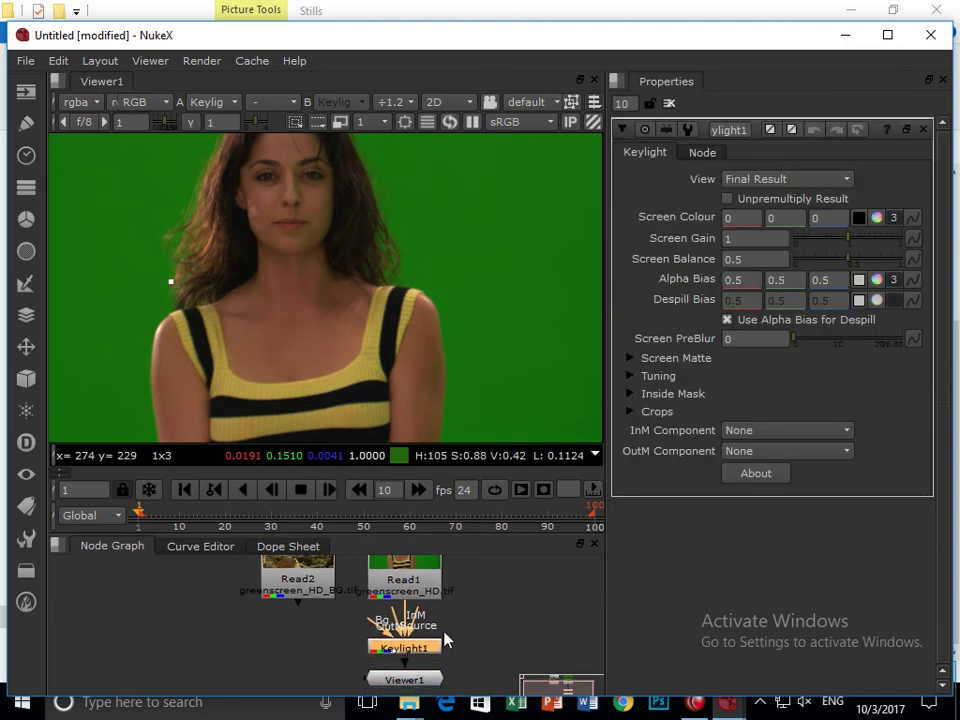
- Connect the Keylight node's Bg input to the desert background node Read2
{"action": "key", "text": "space"}
{"action": "key", "text": "f"}
{"action": "scroll", "coordinate": [587, 413], "scroll_direction": "up", "scroll_amount": 2}
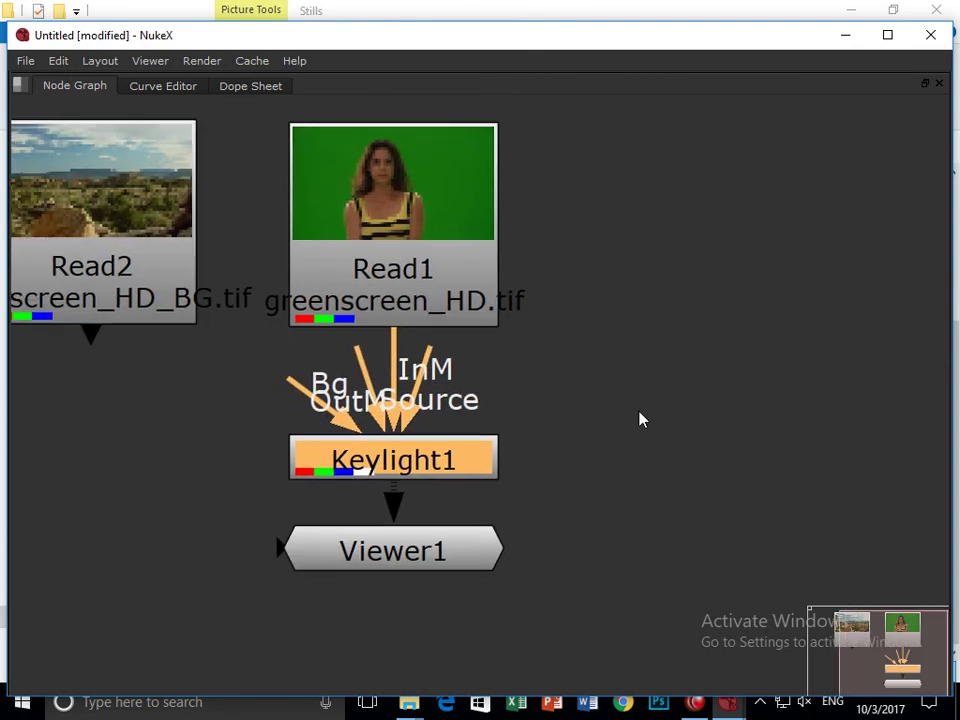
{"action": "left_click_drag", "start_coordinate": [519, 506], "coordinate": [514, 595]}
{"action": "left_click_drag", "start_coordinate": [492, 441], "coordinate": [495, 512]}
{"action": "left_click", "coordinate": [579, 489]}
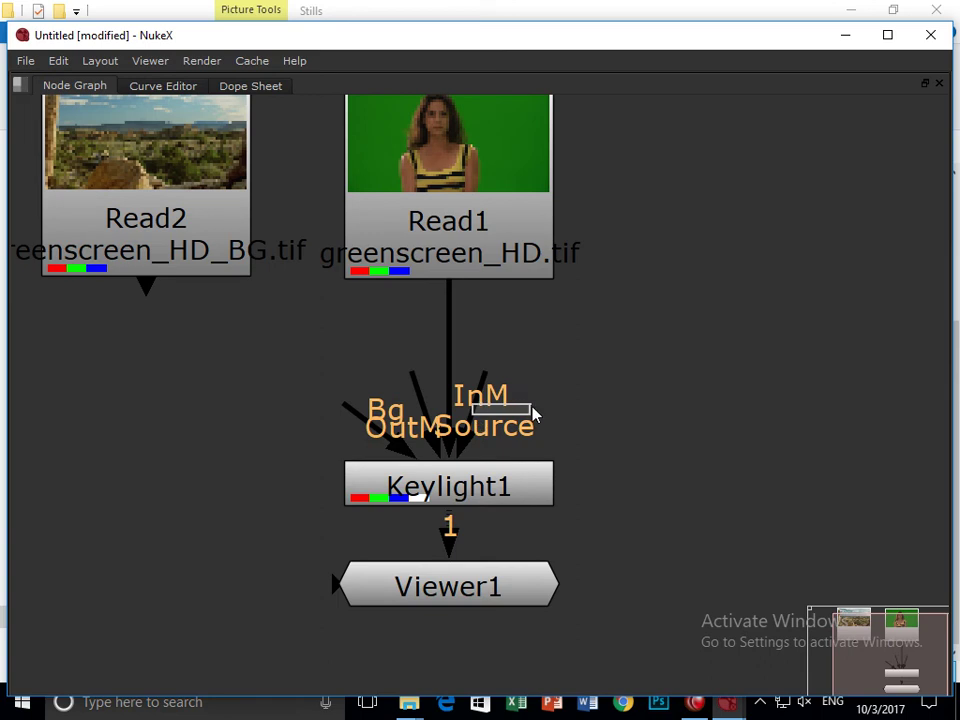
{"action": "mouse_move", "coordinate": [490, 395]}
{"action": "left_mouse_down"}
{"action": "mouse_move", "coordinate": [476, 386]}
{"action": "mouse_move", "coordinate": [604, 340]}
{"action": "mouse_move", "coordinate": [647, 287]}
{"action": "mouse_move", "coordinate": [576, 274]}
{"action": "mouse_move", "coordinate": [574, 252]}
{"action": "mouse_move", "coordinate": [500, 390]}
{"action": "left_mouse_up"}
{"action": "left_click_drag", "start_coordinate": [352, 412], "coordinate": [118, 224]}
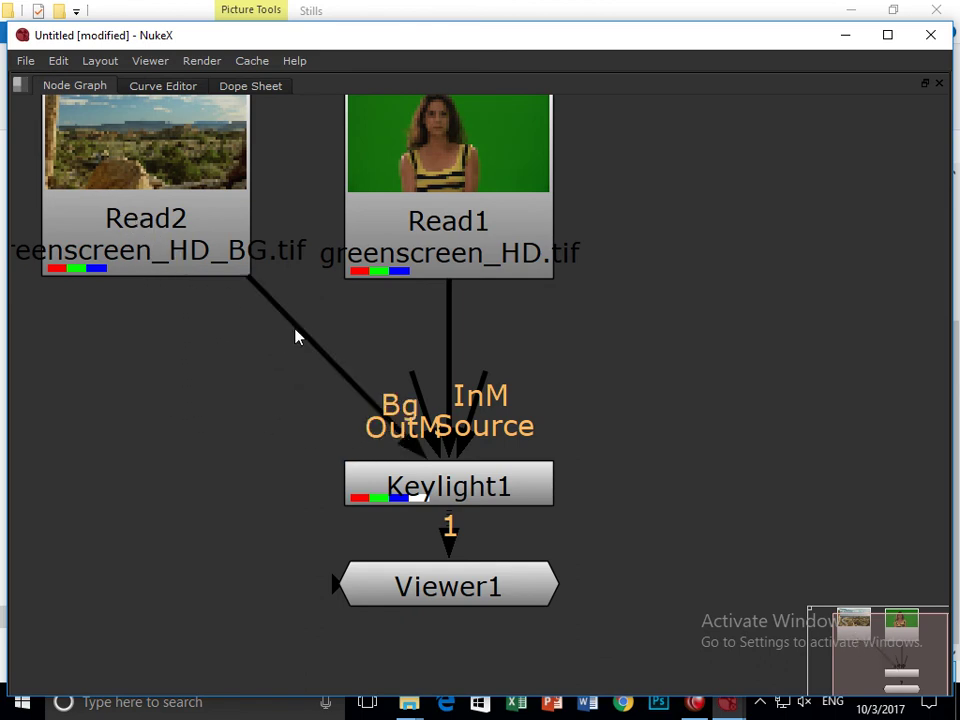
{"action": "left_click_drag", "start_coordinate": [469, 377], "coordinate": [454, 448]}
{"action": "left_click_drag", "start_coordinate": [422, 396], "coordinate": [48, 468]}
{"action": "double_click", "coordinate": [495, 583]}
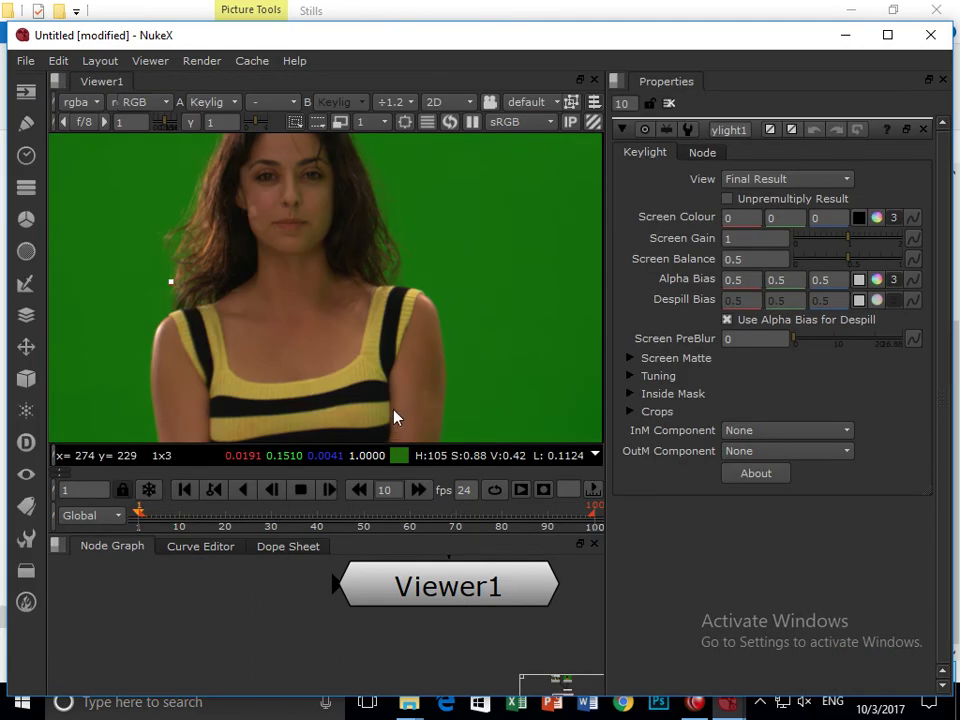
- Pick the Keylight Screen Colour from the green backdrop beside the woman's head
{"action": "scroll", "coordinate": [432, 641], "scroll_direction": "down", "scroll_amount": 3}
{"action": "scroll", "coordinate": [425, 620], "scroll_direction": "down", "scroll_amount": 3}
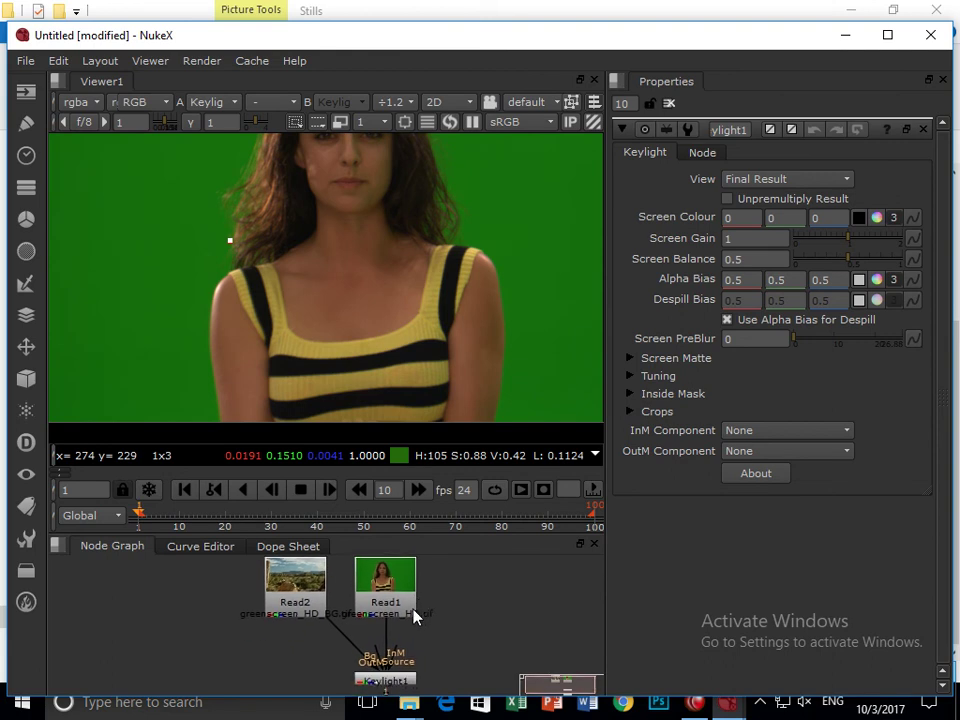
{"action": "left_click", "coordinate": [410, 601]}
{"action": "left_click_drag", "start_coordinate": [447, 613], "coordinate": [482, 619]}
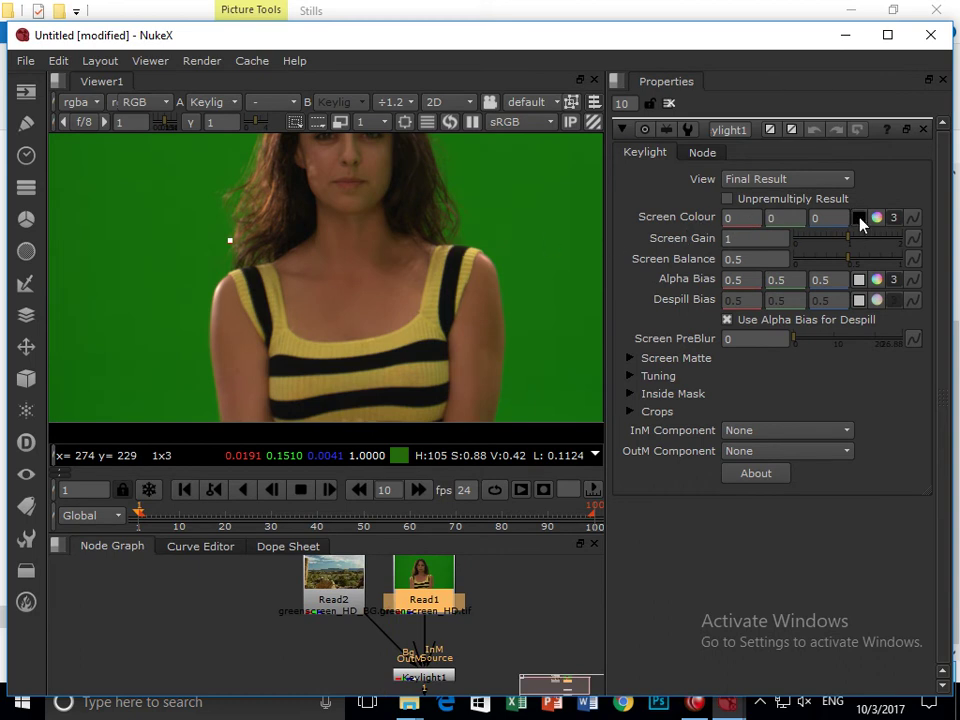
{"action": "left_click", "coordinate": [531, 215], "text": "ctrl"}
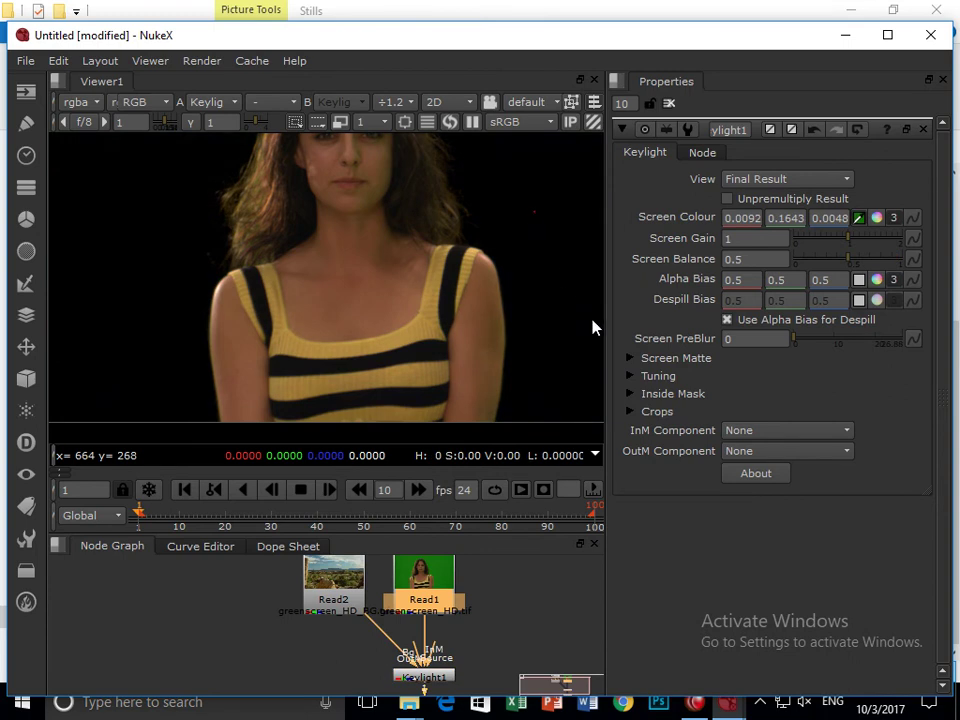
- Display the alpha channel and compare Keylight's Screen Matte, Source Alpha, Source and Outside Mask views
{"action": "key", "text": "a"}
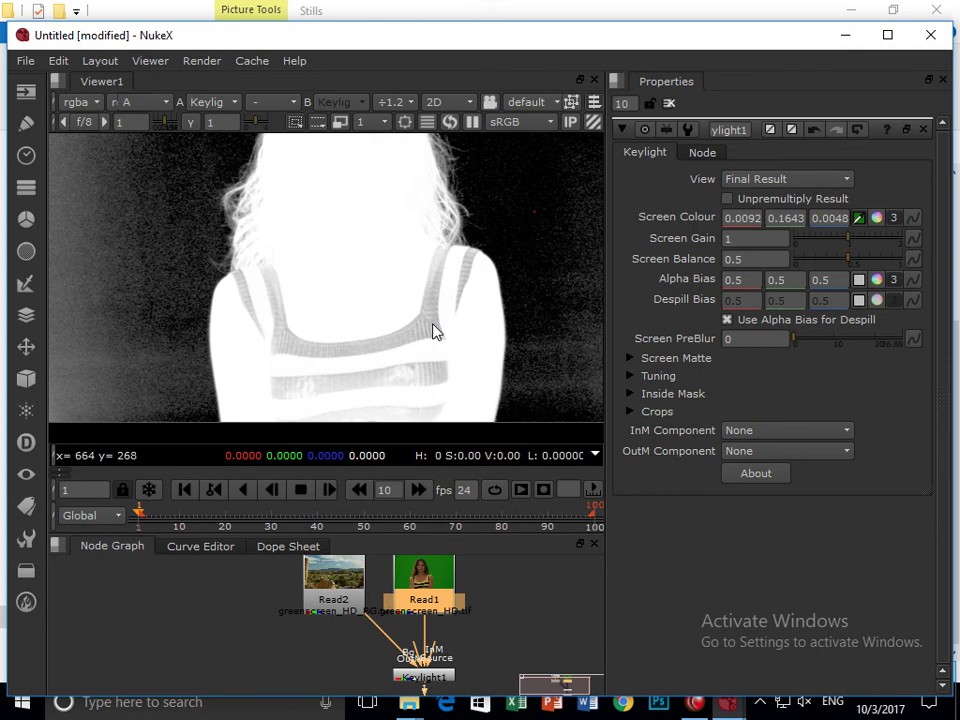
{"action": "left_click", "coordinate": [739, 180]}
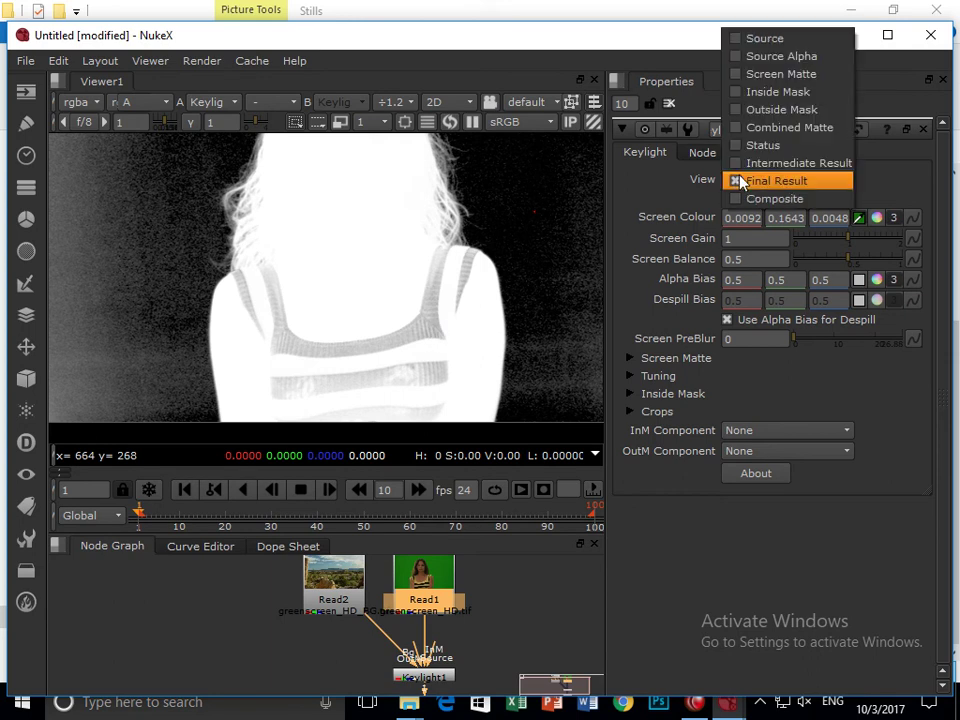
{"action": "left_click", "coordinate": [822, 76]}
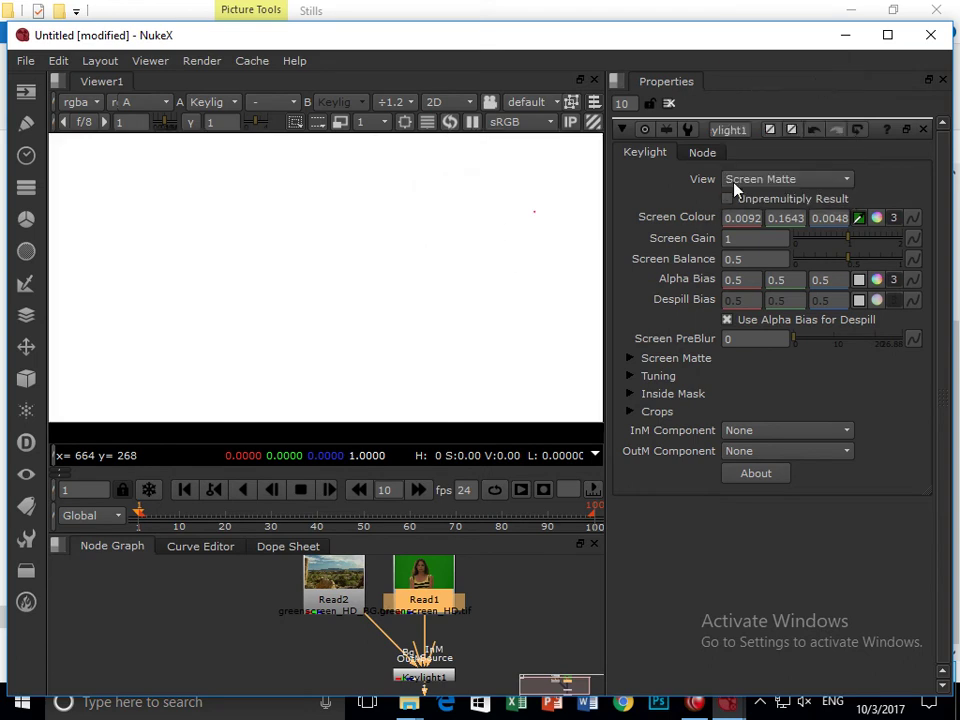
{"action": "left_click", "coordinate": [742, 181]}
{"action": "left_click", "coordinate": [750, 163]}
{"action": "left_click", "coordinate": [750, 173]}
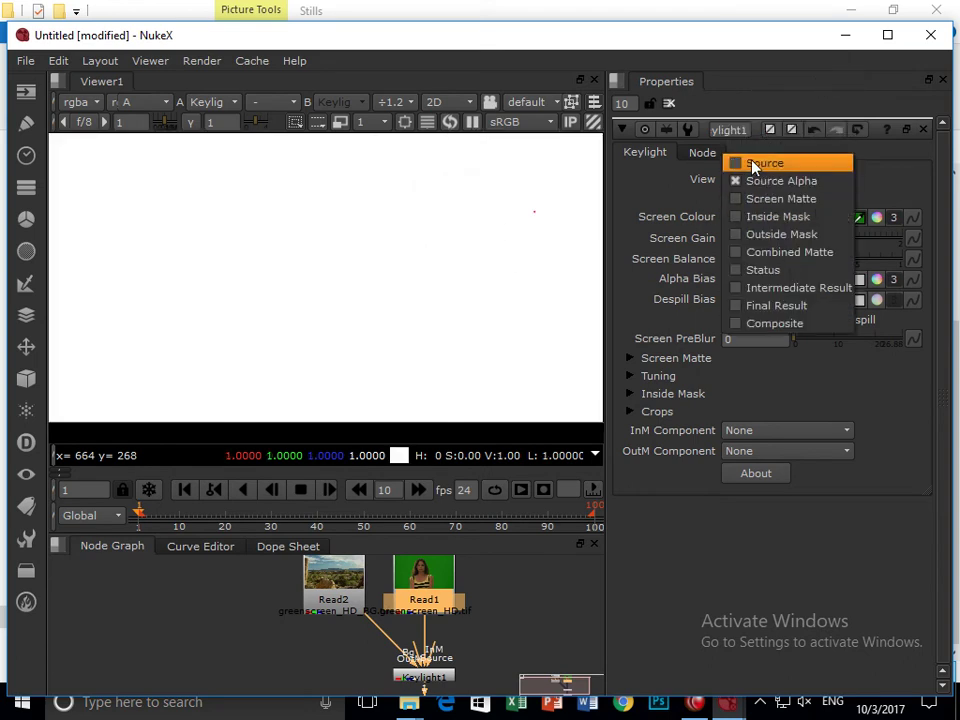
{"action": "left_click", "coordinate": [753, 163]}
{"action": "left_click", "coordinate": [755, 179]}
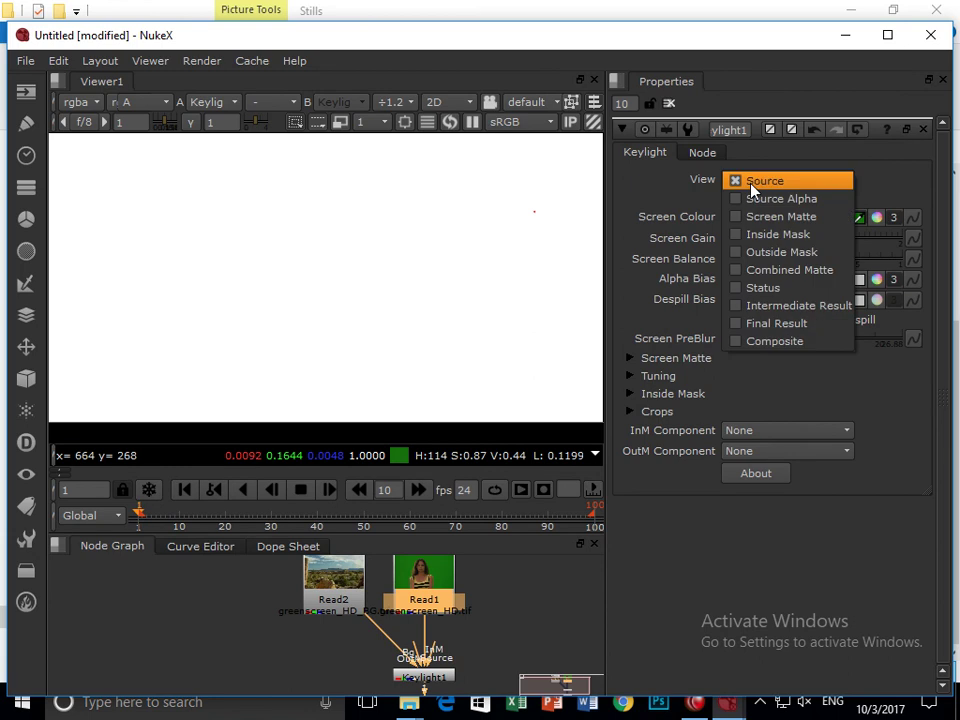
{"action": "left_click", "coordinate": [753, 256]}
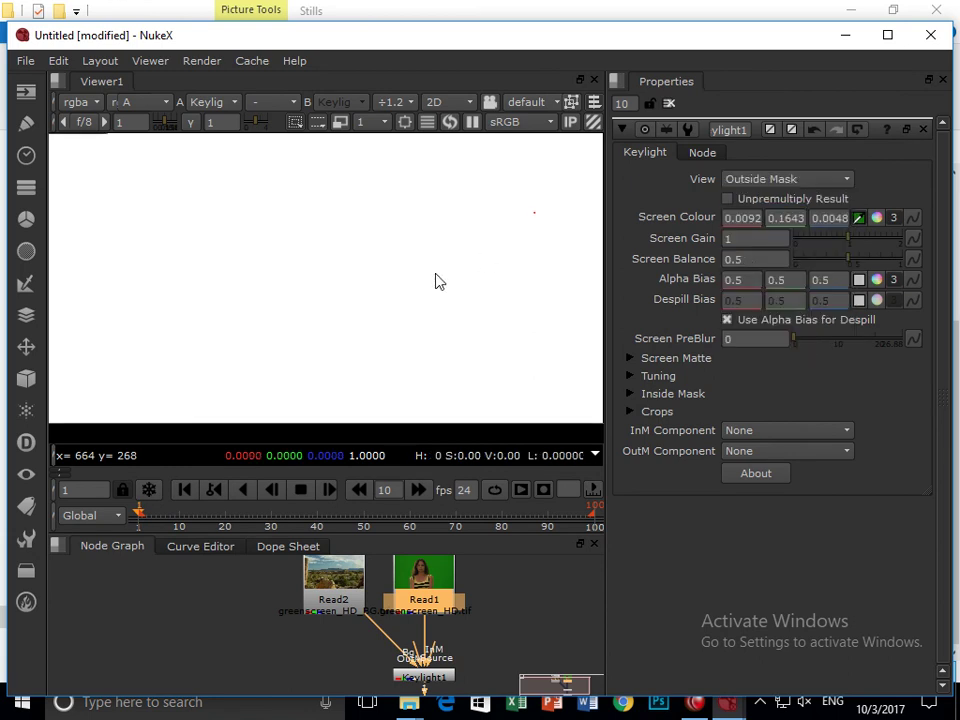
- Return the viewer to RGB, reset the Keylight node to its defaults and resample its Screen Colour from the green backdrop beside the woman
{"action": "key", "text": "a"}
{"action": "key", "text": "f"}
{"action": "left_click_drag", "start_coordinate": [437, 279], "coordinate": [497, 275]}
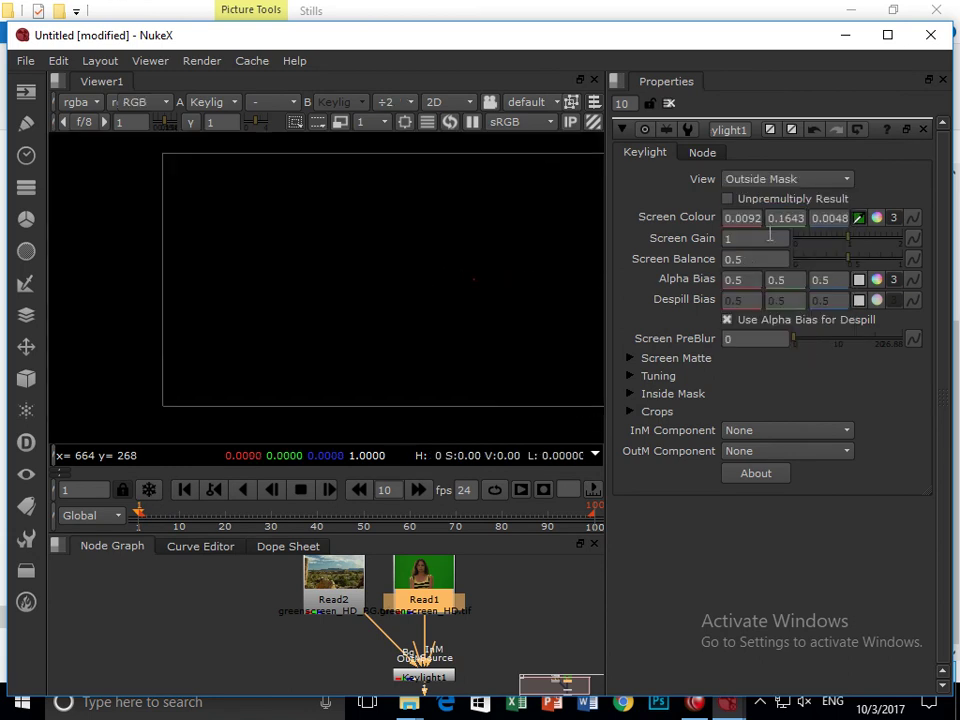
{"action": "left_click", "coordinate": [857, 129]}
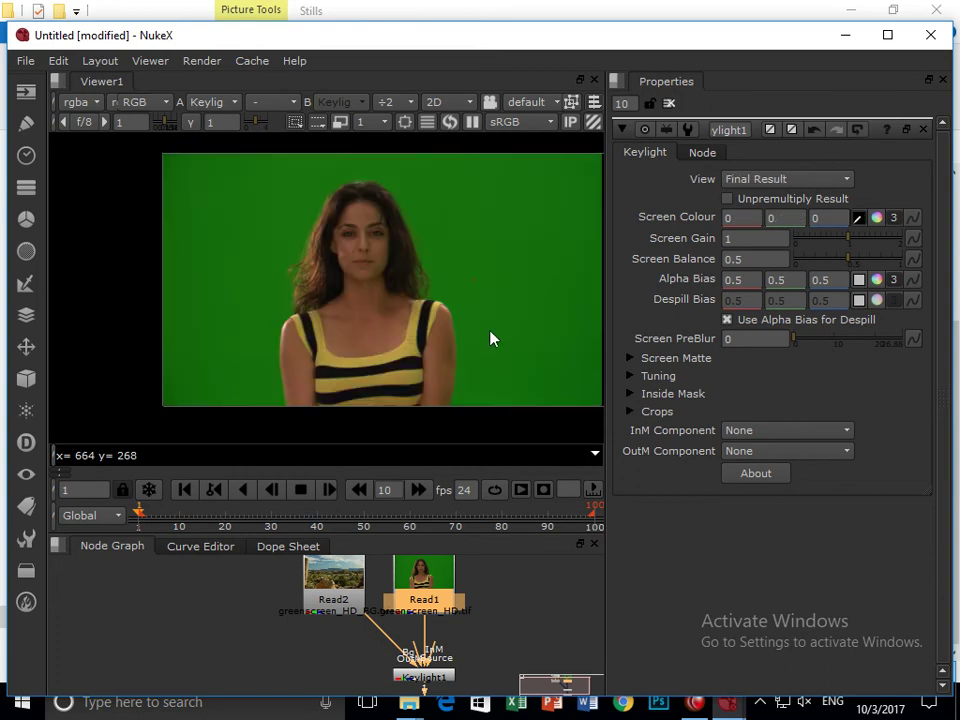
{"action": "left_click", "coordinate": [561, 311], "text": "ctrl"}
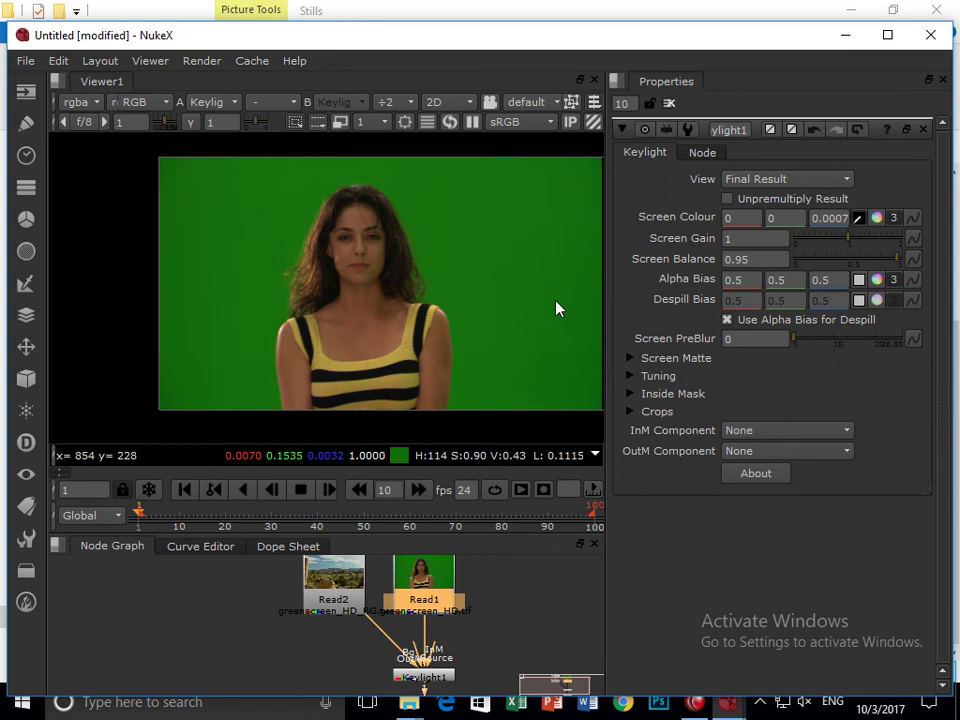
{"action": "left_click", "coordinate": [531, 281], "text": "ctrl"}
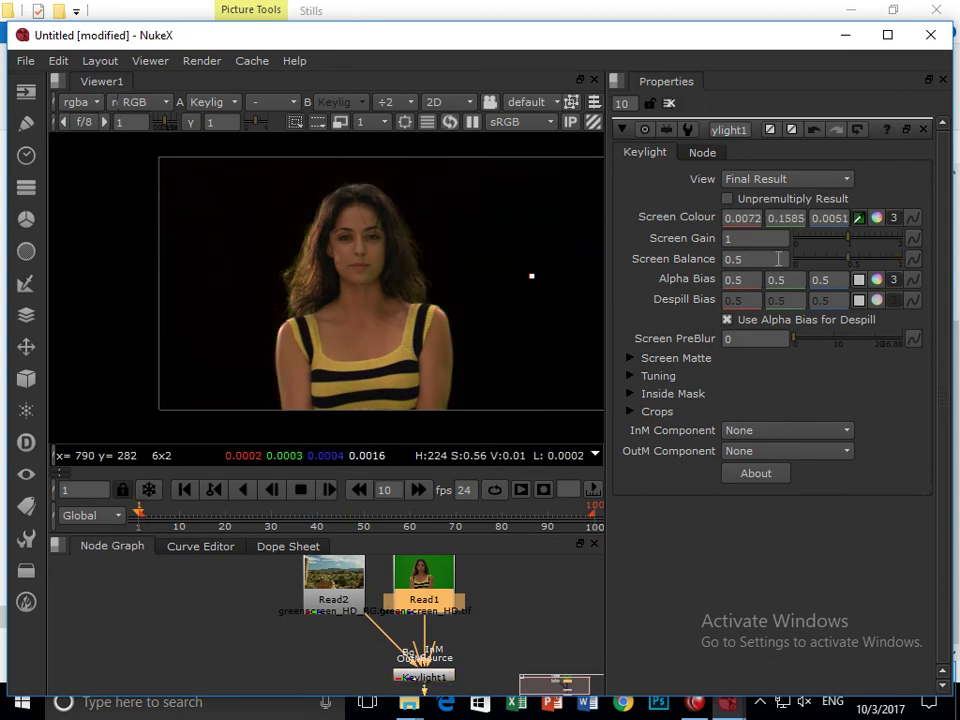
- Set Keylight's View to Composite and inspect the woman's edges against the desert background
{"action": "left_click", "coordinate": [780, 179]}
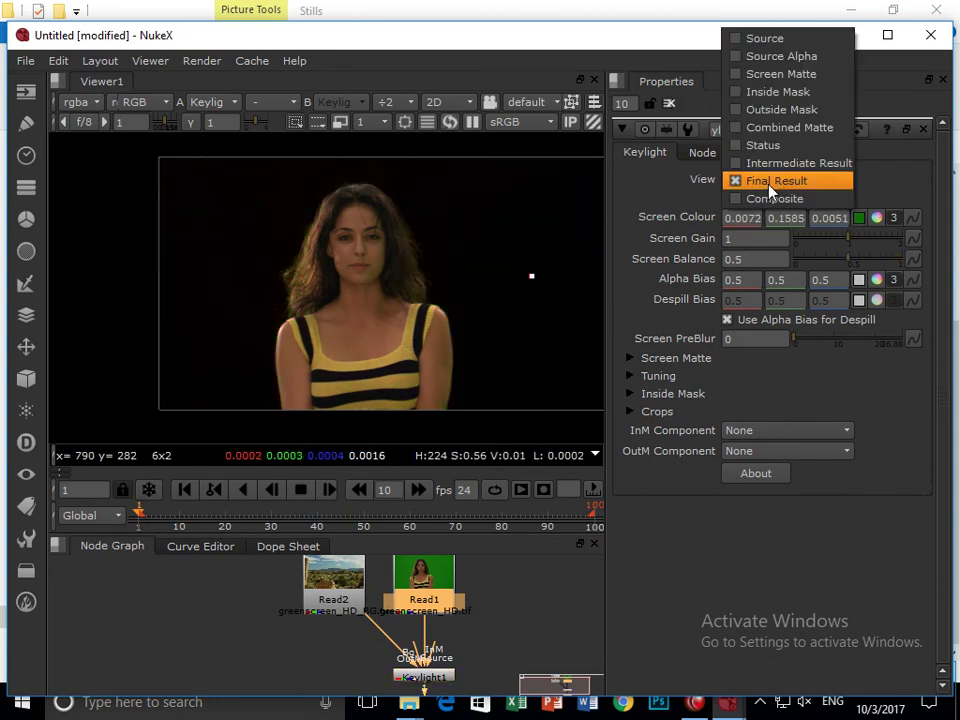
{"action": "left_click", "coordinate": [798, 198]}
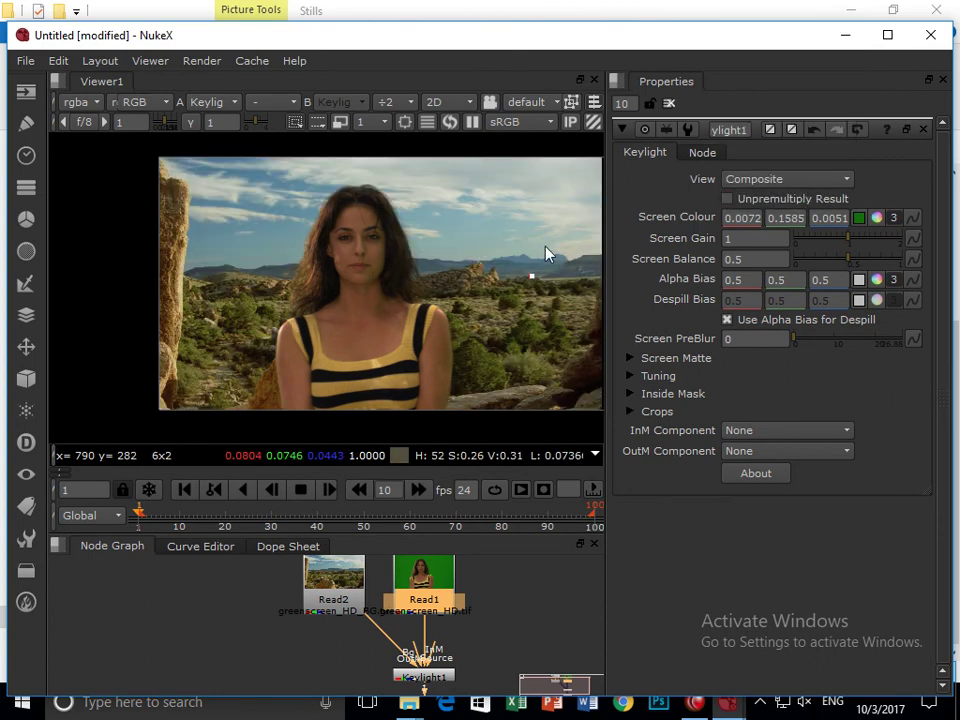
{"action": "scroll", "coordinate": [487, 280], "scroll_direction": "up", "scroll_amount": 5}
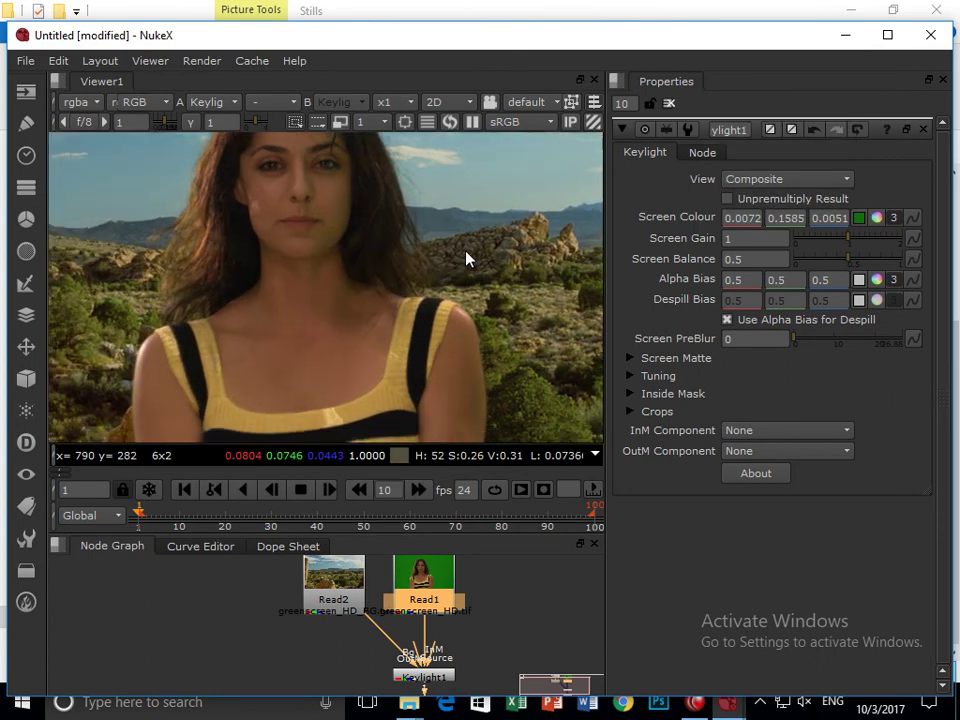
{"action": "scroll", "coordinate": [508, 336], "scroll_direction": "down", "scroll_amount": 1}
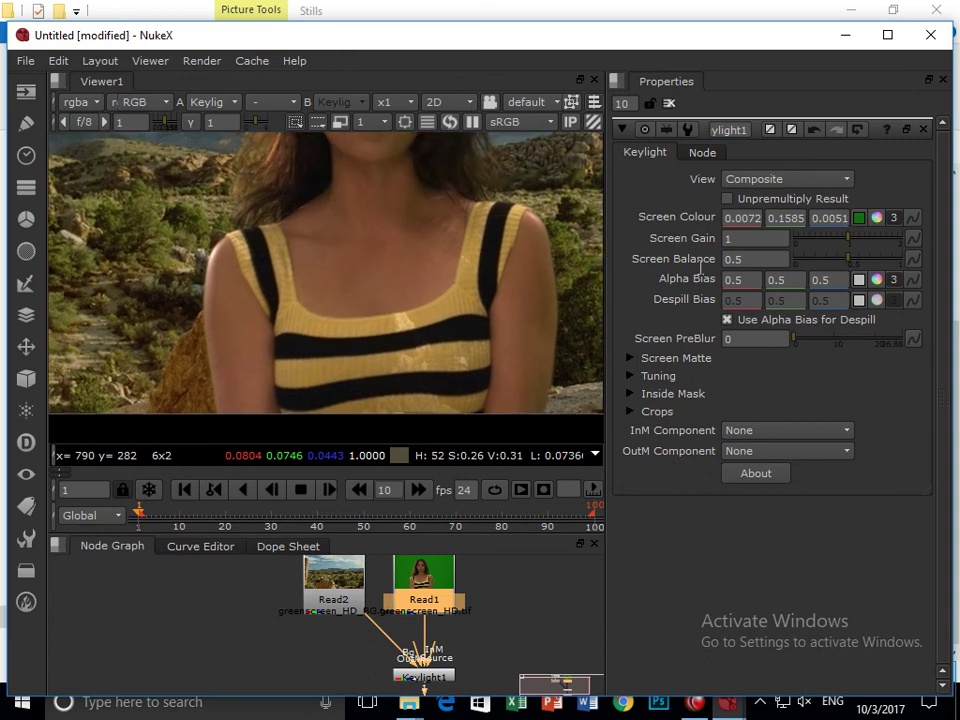
- Set the Keylight Screen Balance to 1
{"action": "left_click_drag", "start_coordinate": [846, 240], "coordinate": [870, 257]}
{"action": "scroll", "coordinate": [405, 342], "scroll_direction": "down", "scroll_amount": 5}
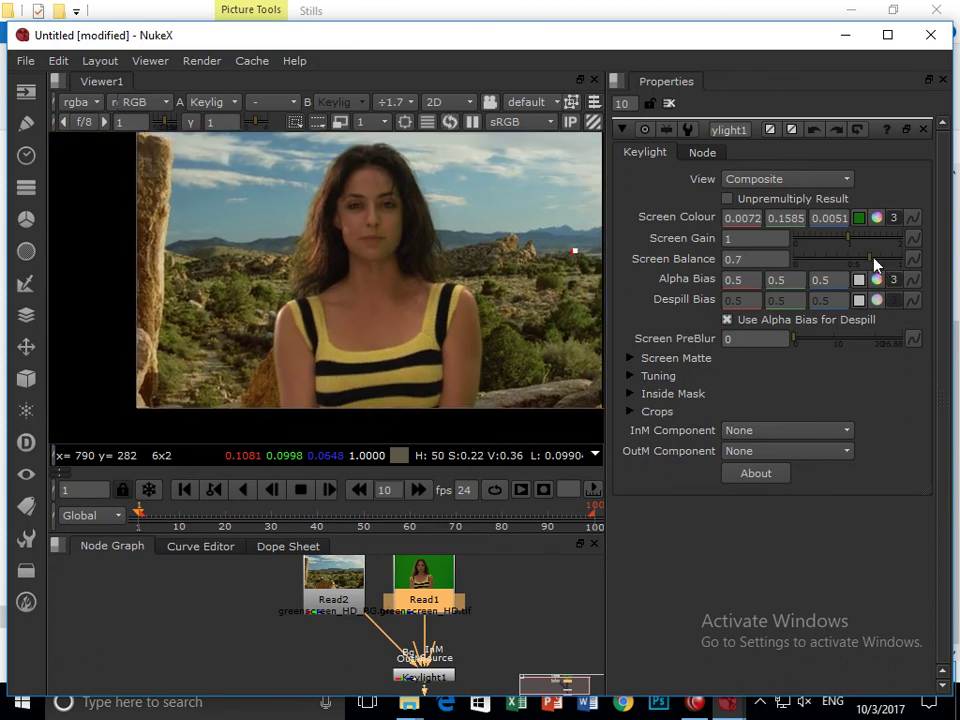
{"action": "left_click_drag", "start_coordinate": [883, 268], "coordinate": [893, 260]}
{"action": "left_click_drag", "start_coordinate": [894, 261], "coordinate": [904, 263]}
- Try different Alpha Bias and Screen PreBlur amounts on the Keylight node, undoing the bias changes
{"action": "left_click_drag", "start_coordinate": [746, 280], "coordinate": [805, 280]}
{"action": "key", "text": "ctrl+z"}
{"action": "key", "text": "ctrl+z"}
{"action": "mouse_move", "coordinate": [799, 338]}
{"action": "left_mouse_down"}
{"action": "mouse_move", "coordinate": [836, 345]}
{"action": "mouse_move", "coordinate": [797, 347]}
{"action": "left_mouse_up"}
- In the Screen Matte settings, set Clip Black to 0.4 and Clip Rollback to 12.5
{"action": "left_click", "coordinate": [631, 358]}
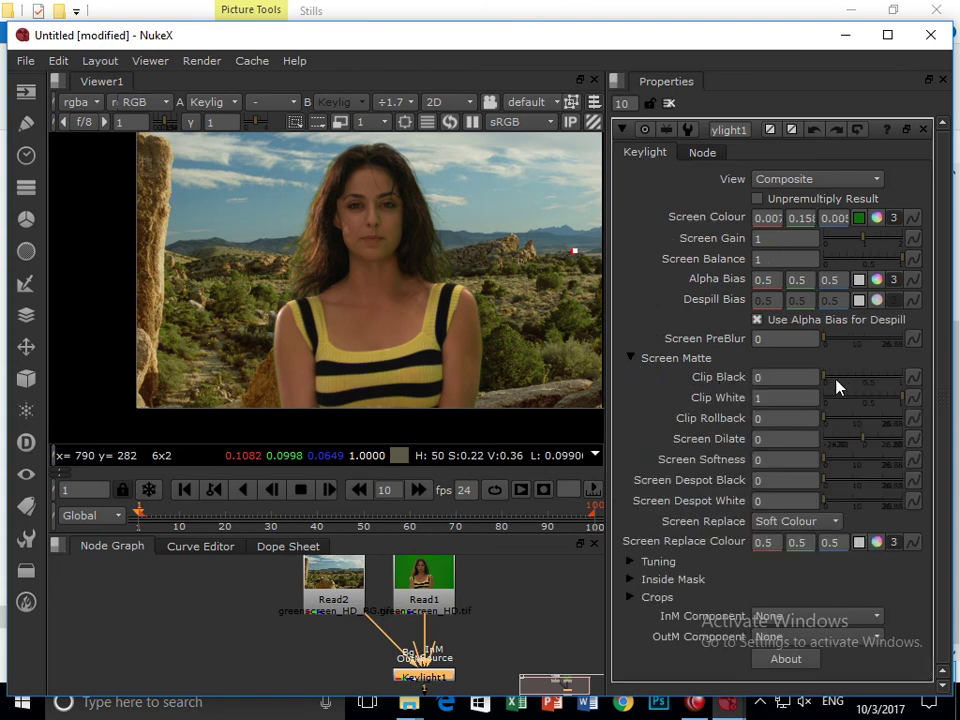
{"action": "left_click_drag", "start_coordinate": [826, 381], "coordinate": [859, 381]}
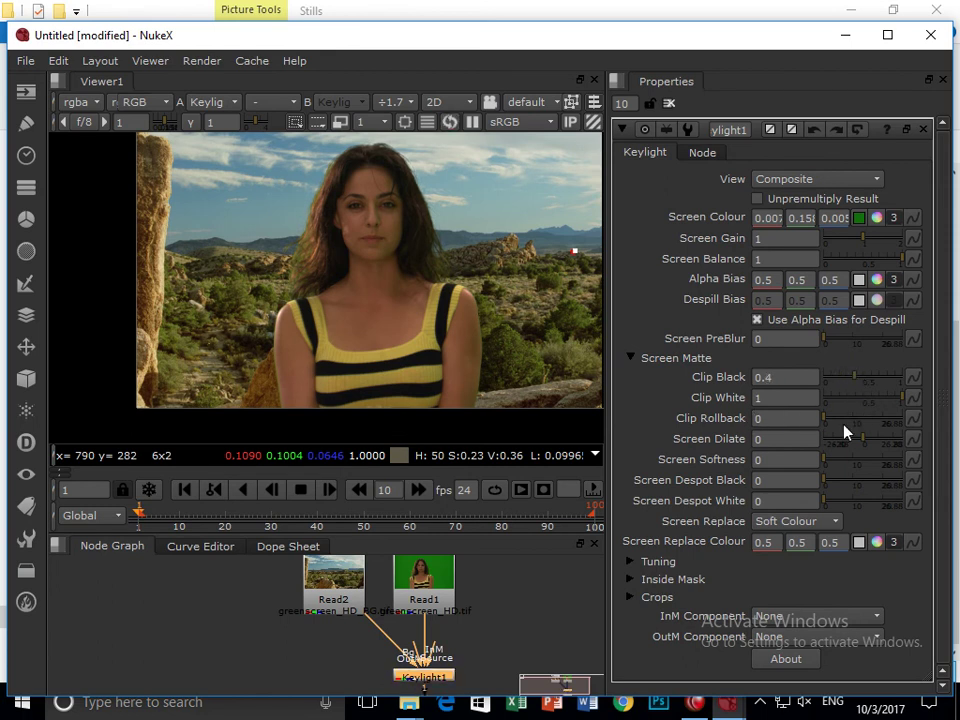
{"action": "left_click", "coordinate": [837, 423]}
{"action": "left_click", "coordinate": [859, 420]}
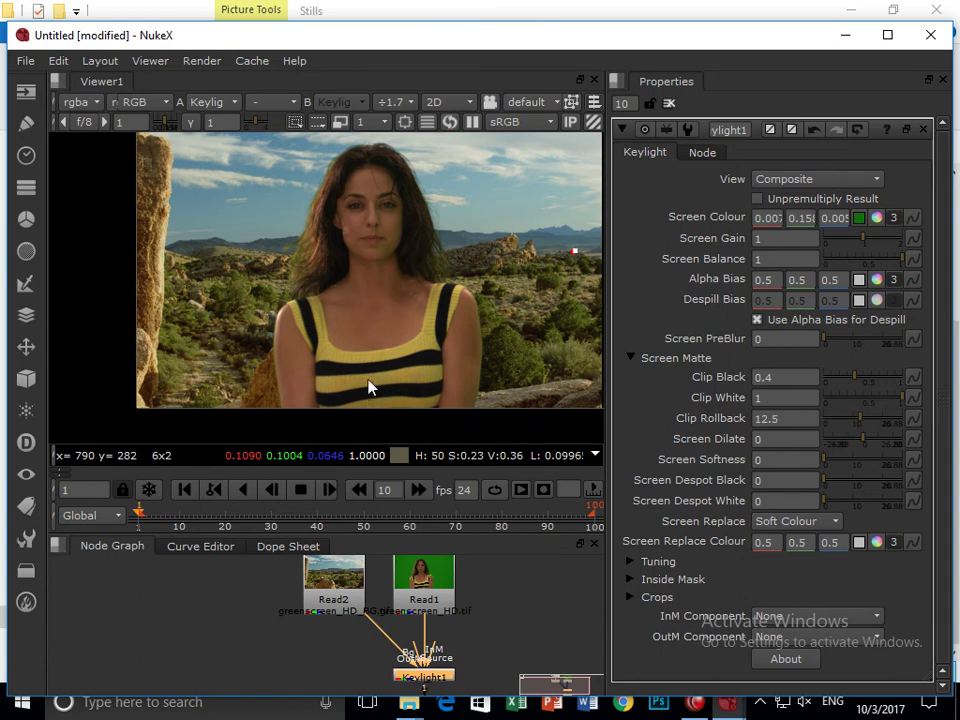
- Set Screen Softness to 7, Screen Despot Black to 6 and Screen Despot White to 5, keeping Screen Replace on Soft Colour
{"action": "left_click", "coordinate": [840, 461]}
{"action": "left_click_drag", "start_coordinate": [840, 462], "coordinate": [846, 462]}
{"action": "left_click", "coordinate": [842, 487]}
{"action": "left_click", "coordinate": [837, 500]}
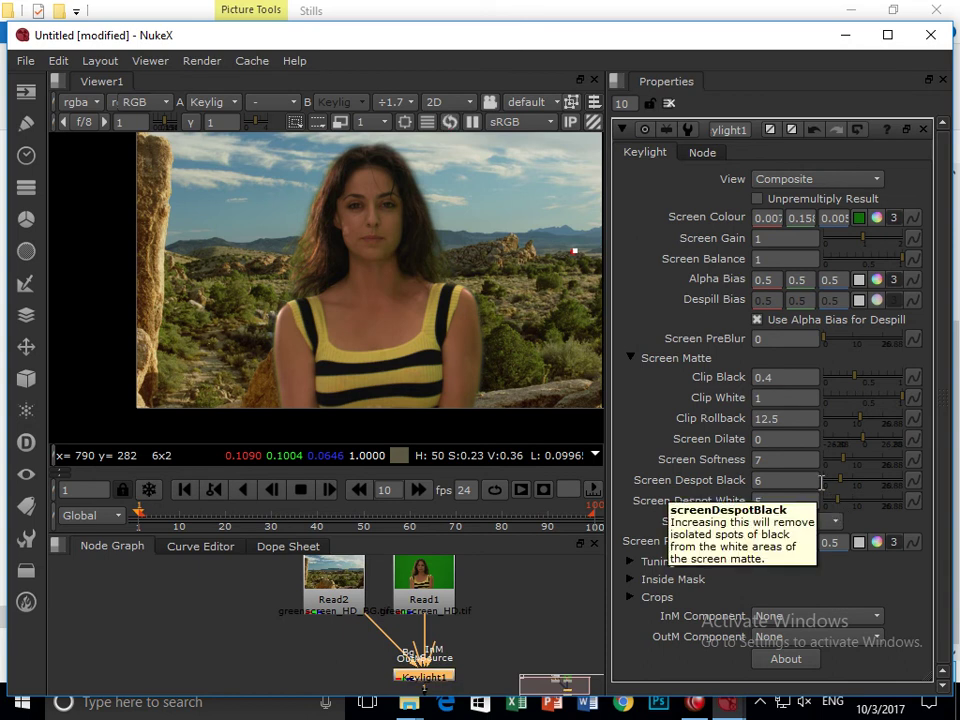
{"action": "left_click", "coordinate": [784, 521]}
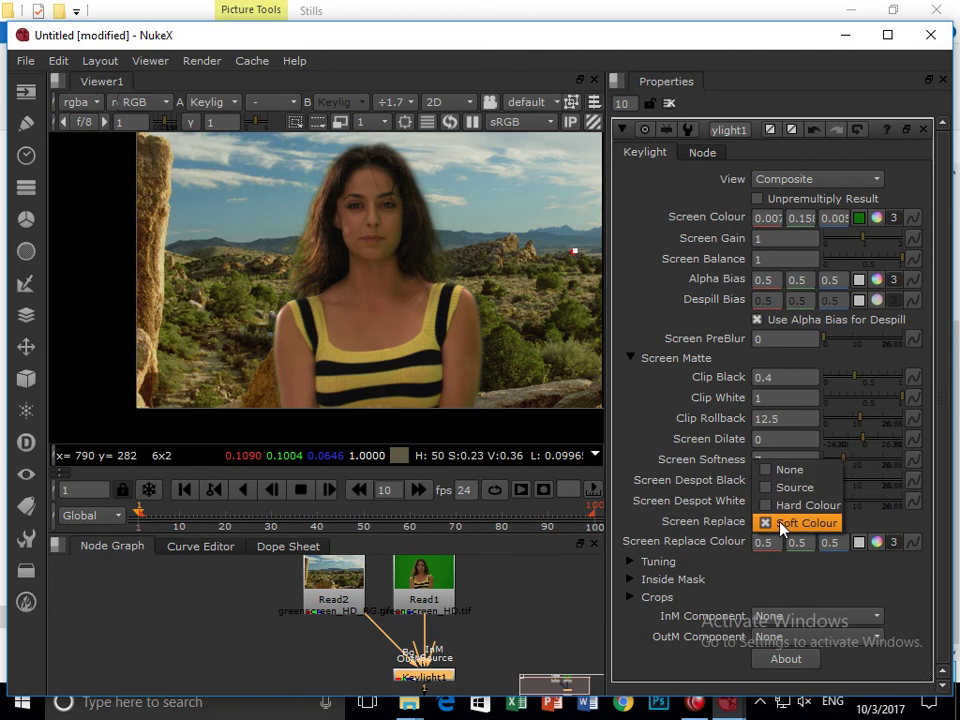
{"action": "left_click", "coordinate": [705, 590]}
- Set the Tuning values to Mid Tones At 0.9, Shadow Gain 1.35, Midtones Gain 1.7 and Highlights Gain 1.2, and Screen Gain to 0.75
{"action": "left_click", "coordinate": [632, 563]}
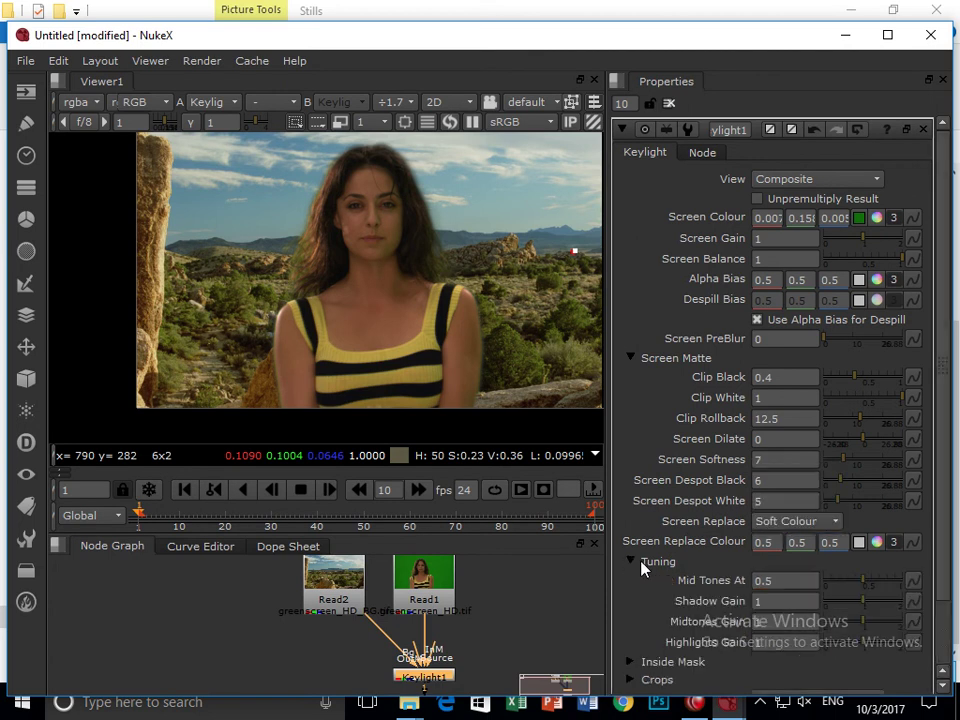
{"action": "scroll", "coordinate": [762, 584], "scroll_direction": "down", "scroll_amount": 2}
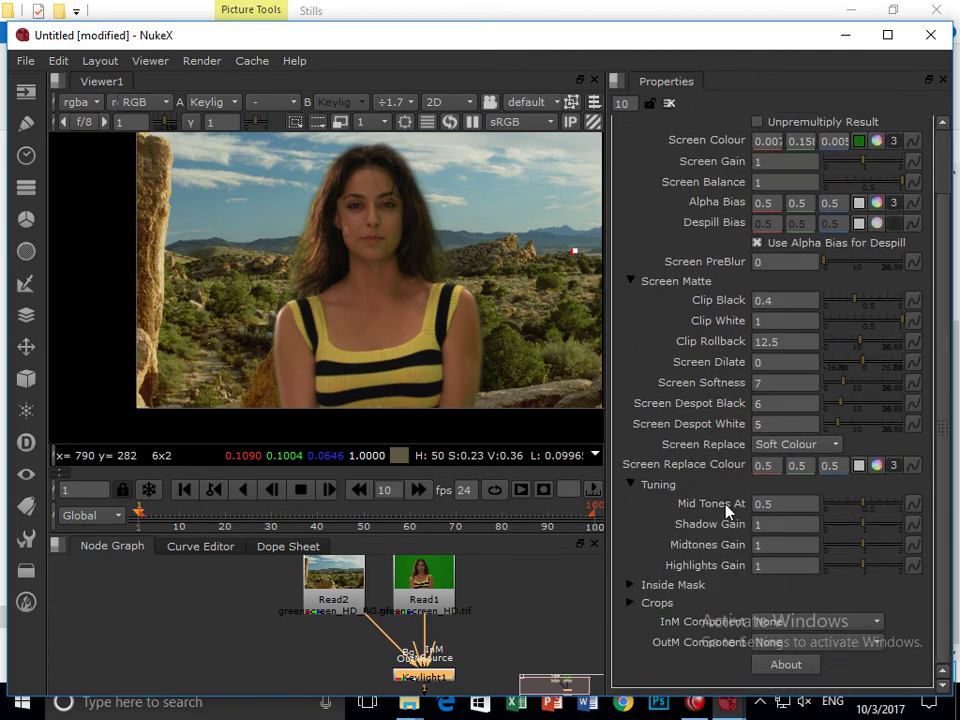
{"action": "left_click_drag", "start_coordinate": [866, 510], "coordinate": [872, 568]}
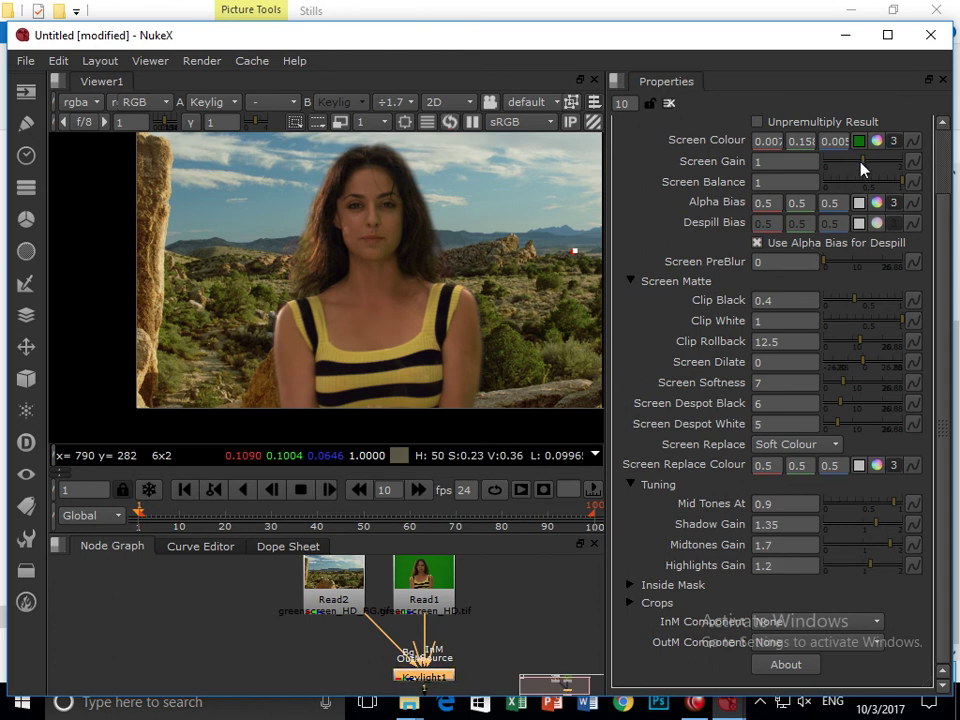
{"action": "mouse_move", "coordinate": [866, 170]}
{"action": "left_mouse_down"}
{"action": "mouse_move", "coordinate": [890, 166]}
{"action": "mouse_move", "coordinate": [849, 170]}
{"action": "left_mouse_up"}
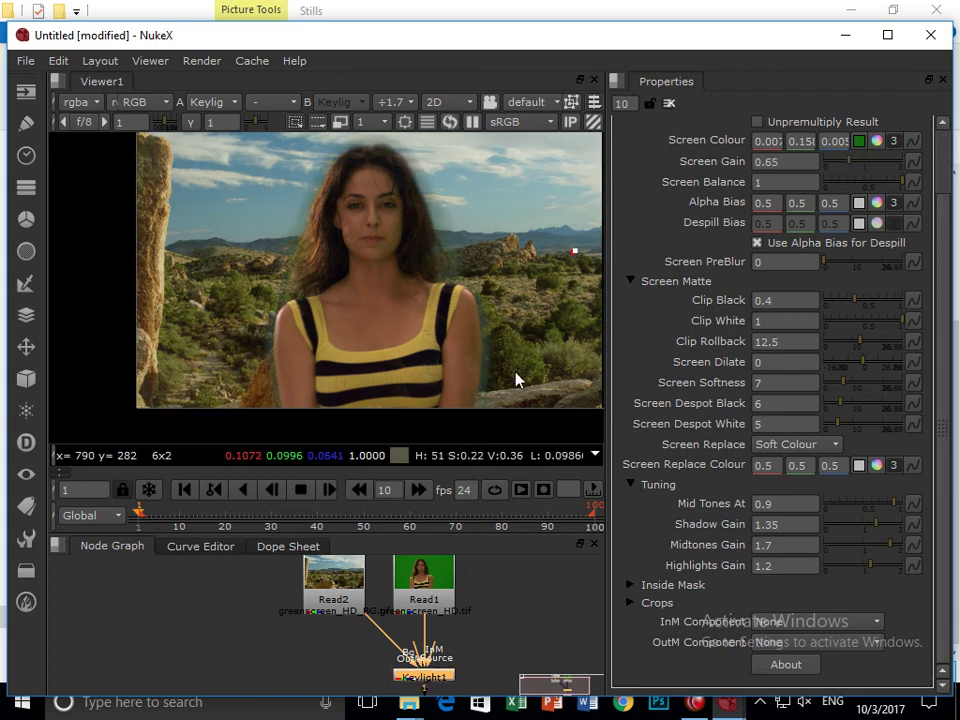
{"action": "left_click_drag", "start_coordinate": [855, 161], "coordinate": [853, 158]}
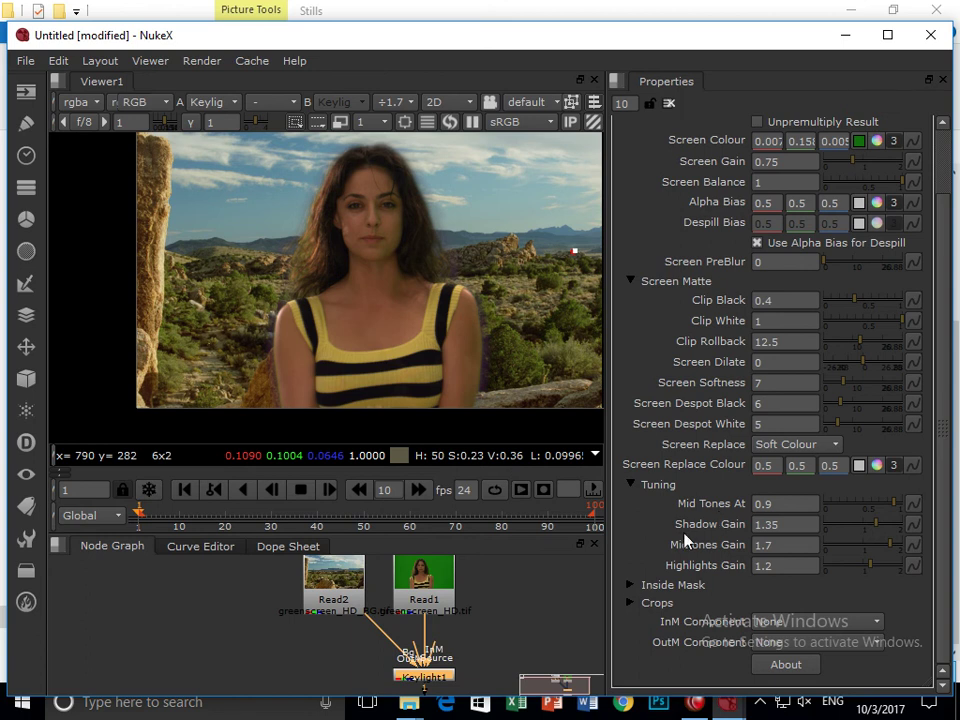
{"action": "left_click", "coordinate": [630, 585]}
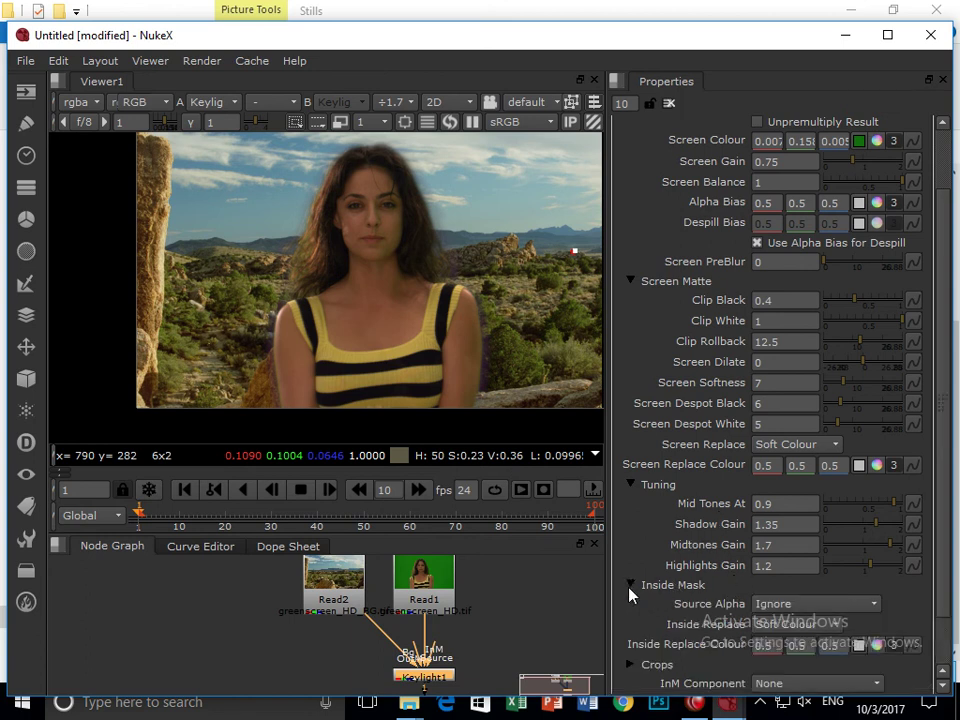
{"action": "left_click", "coordinate": [630, 587]}
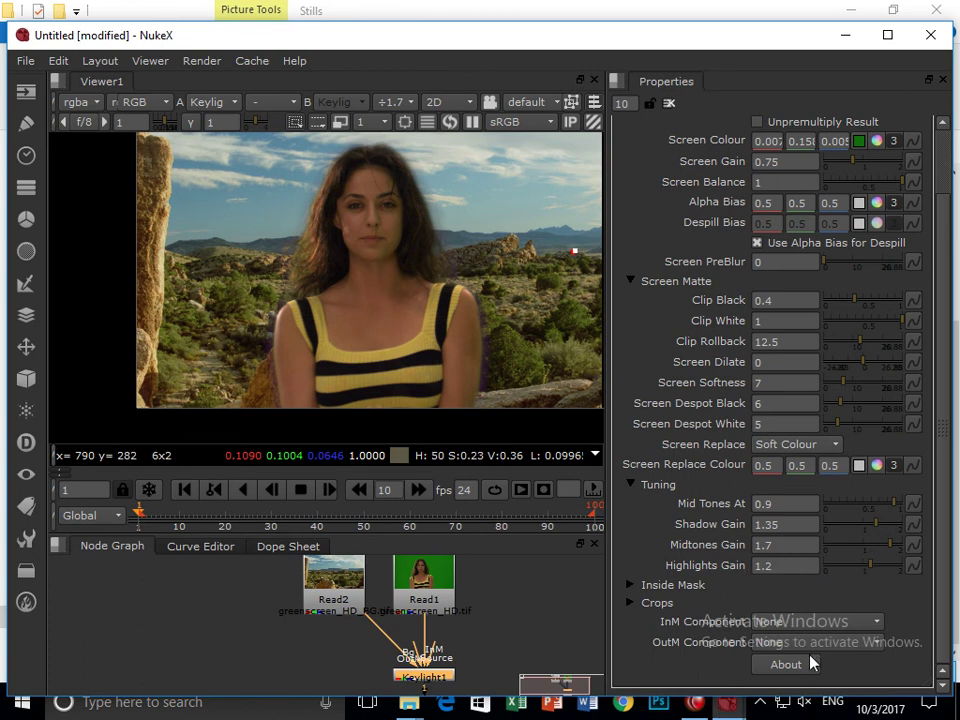
{"action": "scroll", "coordinate": [710, 510], "scroll_direction": "up", "scroll_amount": 2}
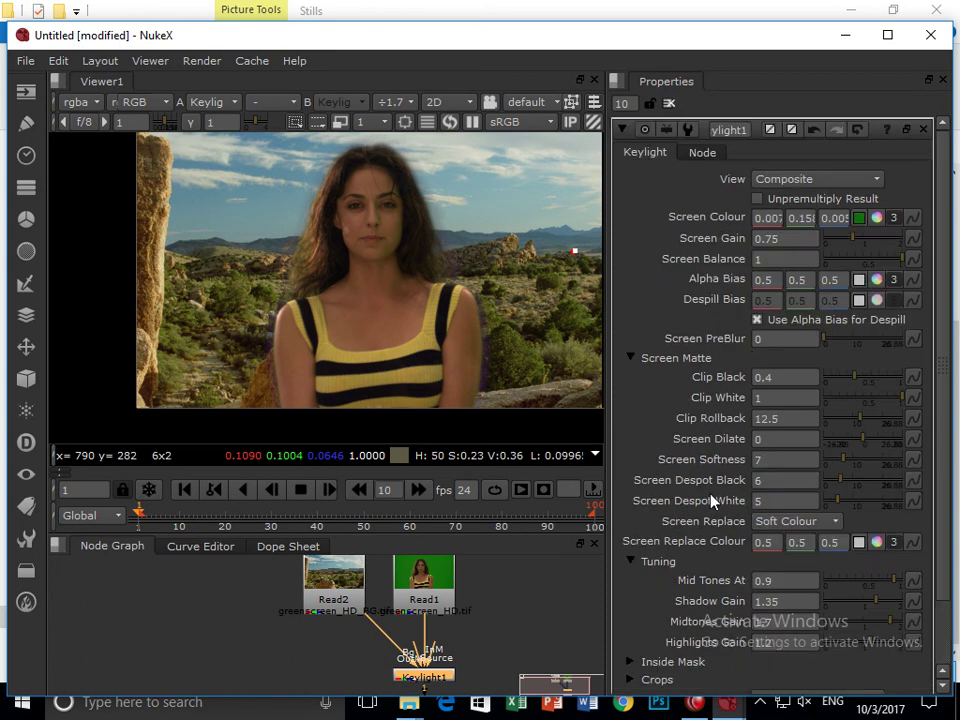
{"action": "left_click", "coordinate": [791, 185]}
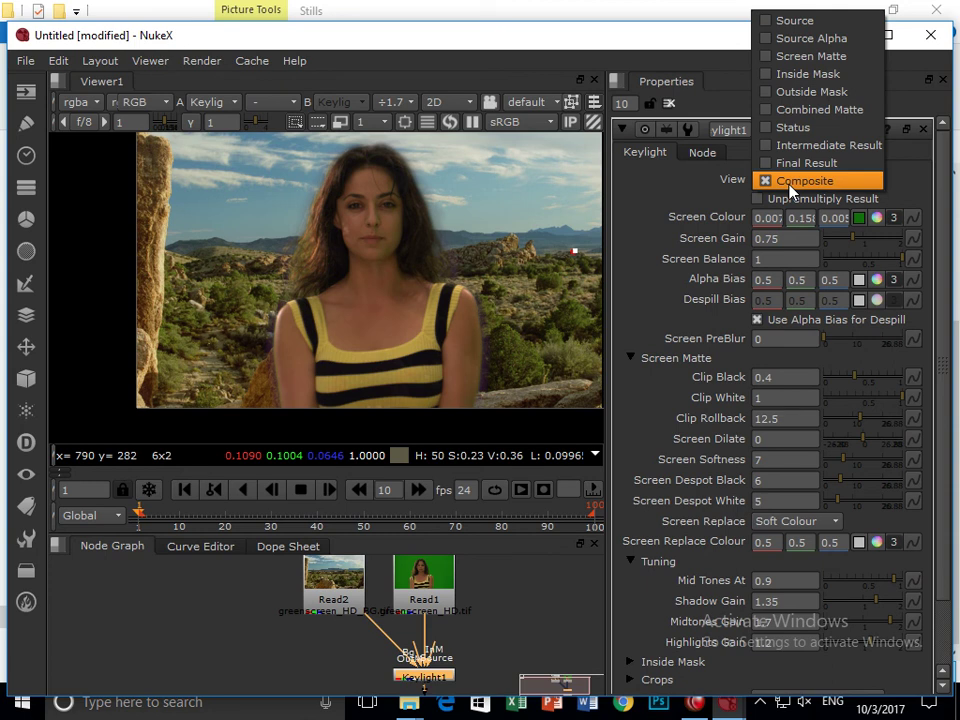
{"action": "left_click", "coordinate": [658, 288]}
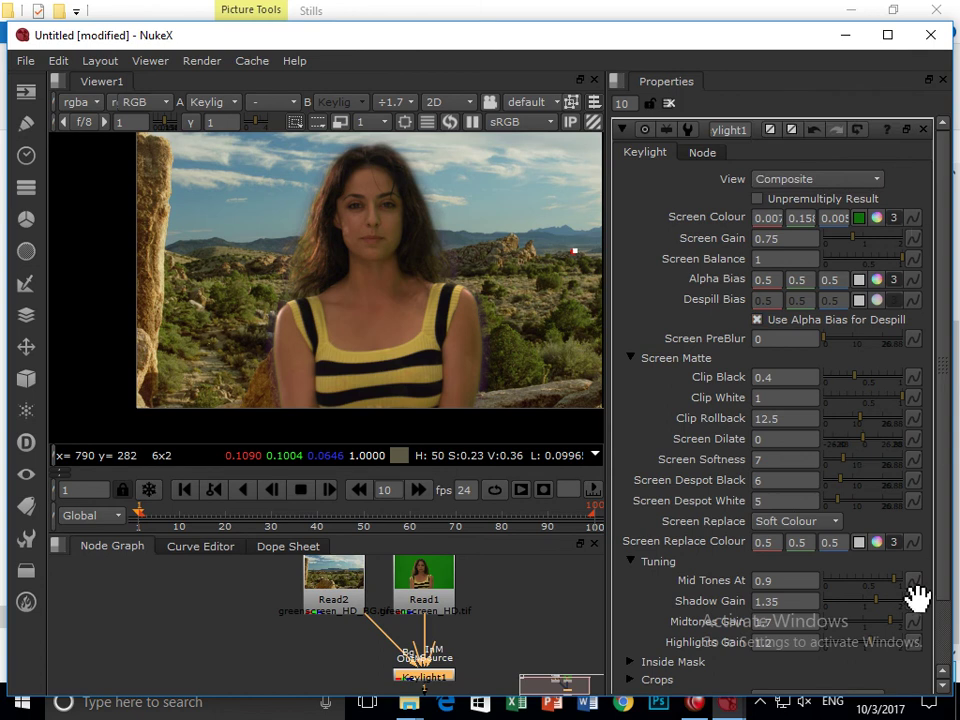
- Check Keylight's Outside Mask and Source Alpha views, then set the View to Screen Matte and inspect the matte around the woman's body
{"action": "left_click", "coordinate": [818, 181]}
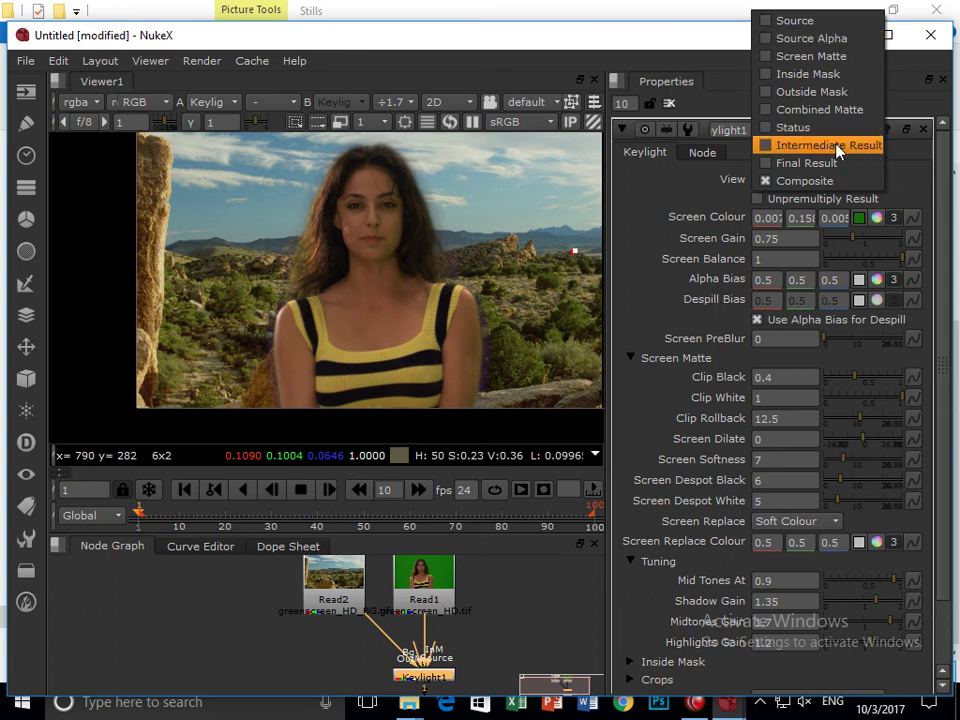
{"action": "left_click", "coordinate": [840, 86]}
{"action": "left_click", "coordinate": [804, 180]}
{"action": "left_click", "coordinate": [806, 199]}
{"action": "left_click", "coordinate": [810, 180]}
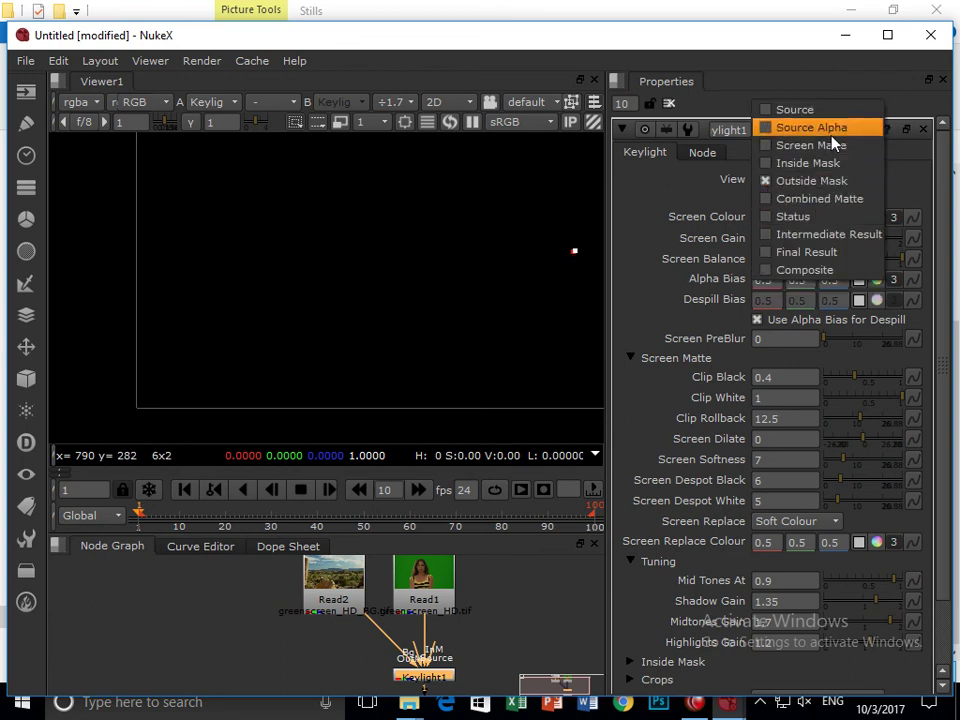
{"action": "left_click", "coordinate": [831, 128]}
{"action": "left_click", "coordinate": [812, 180]}
{"action": "left_click", "coordinate": [813, 198]}
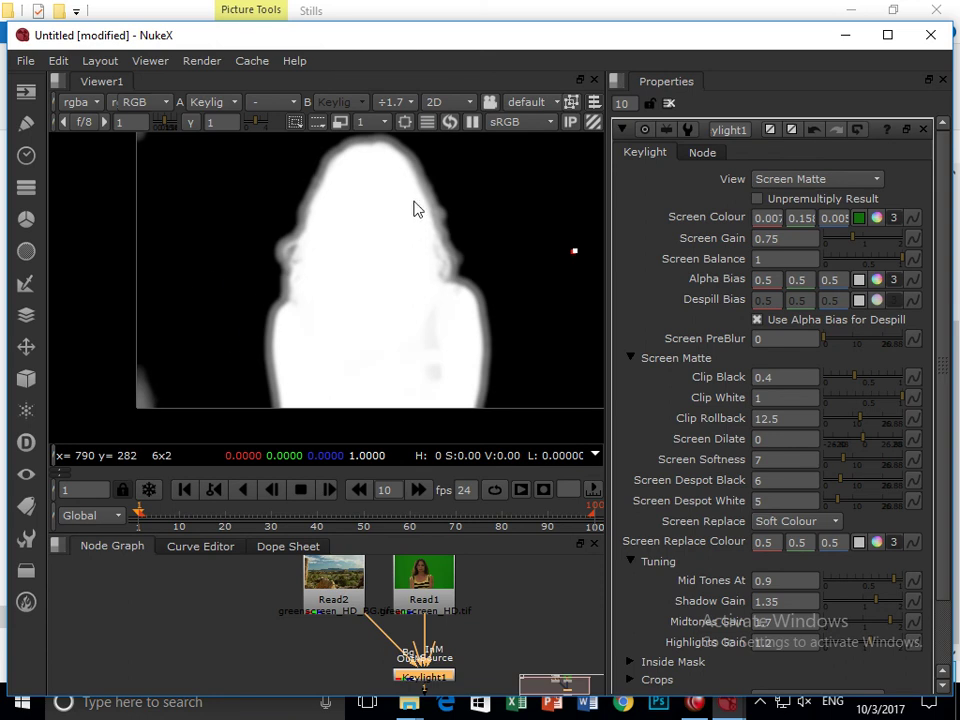
{"action": "scroll", "coordinate": [498, 328], "scroll_direction": "up", "scroll_amount": 2}
{"action": "left_click_drag", "start_coordinate": [502, 334], "coordinate": [480, 334]}
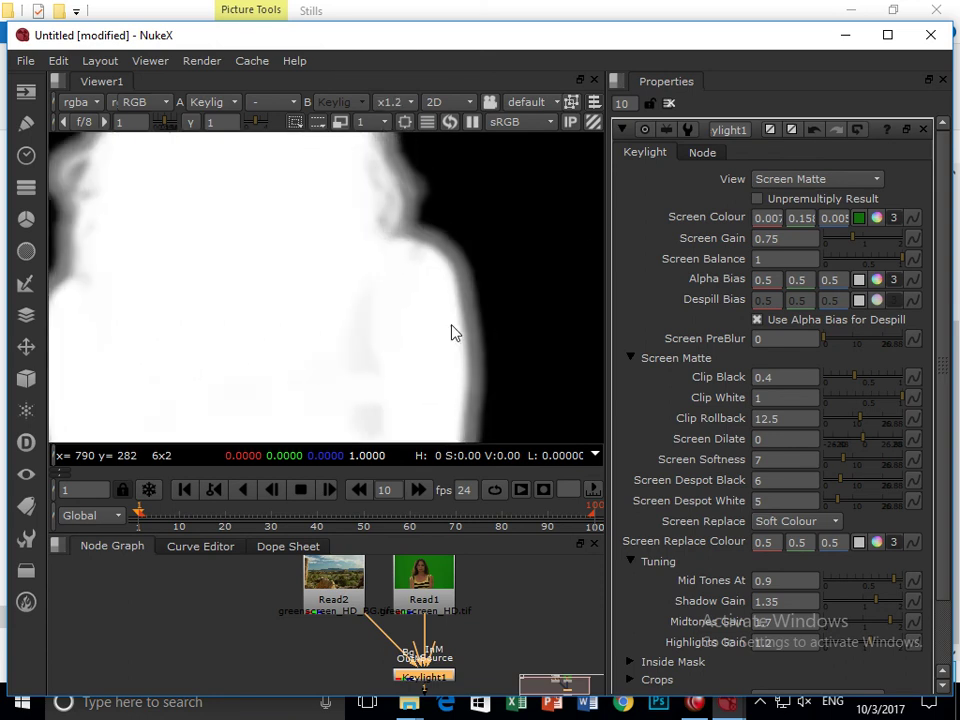
{"action": "left_click_drag", "start_coordinate": [326, 339], "coordinate": [408, 287]}
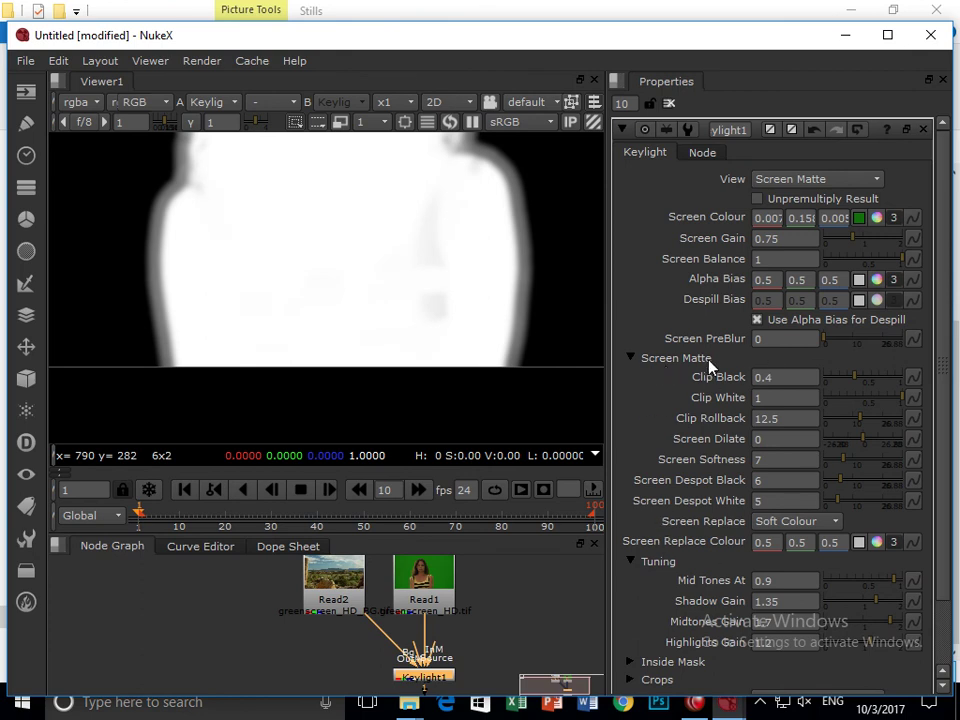
- Try Clip Black at 0 and Clip White at 0.28 while examining the screen matte
{"action": "left_click", "coordinate": [677, 362]}
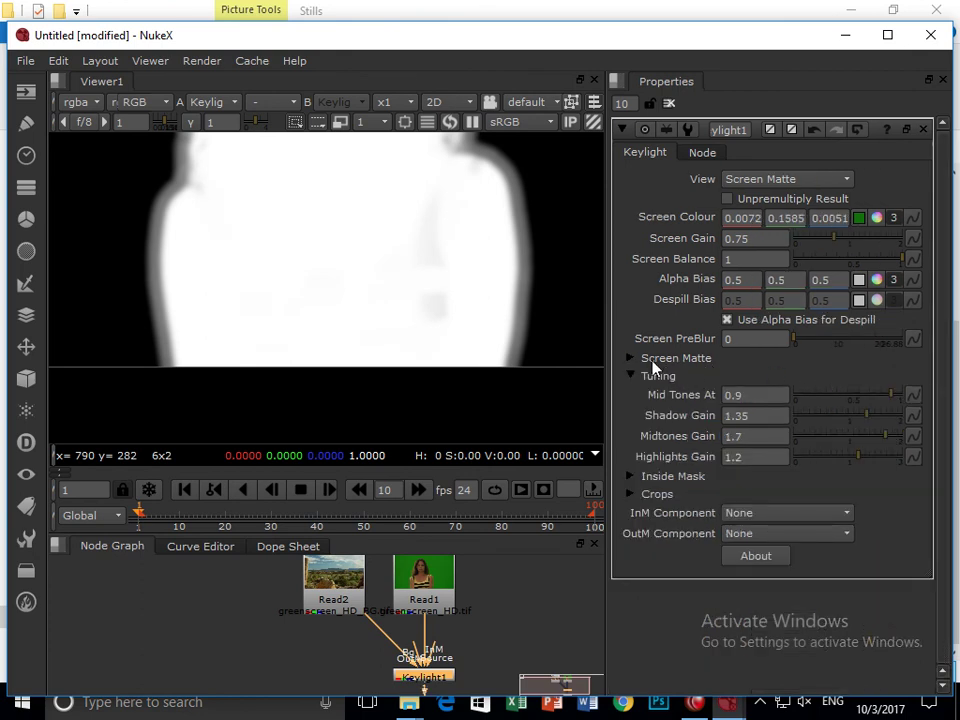
{"action": "left_click", "coordinate": [668, 360]}
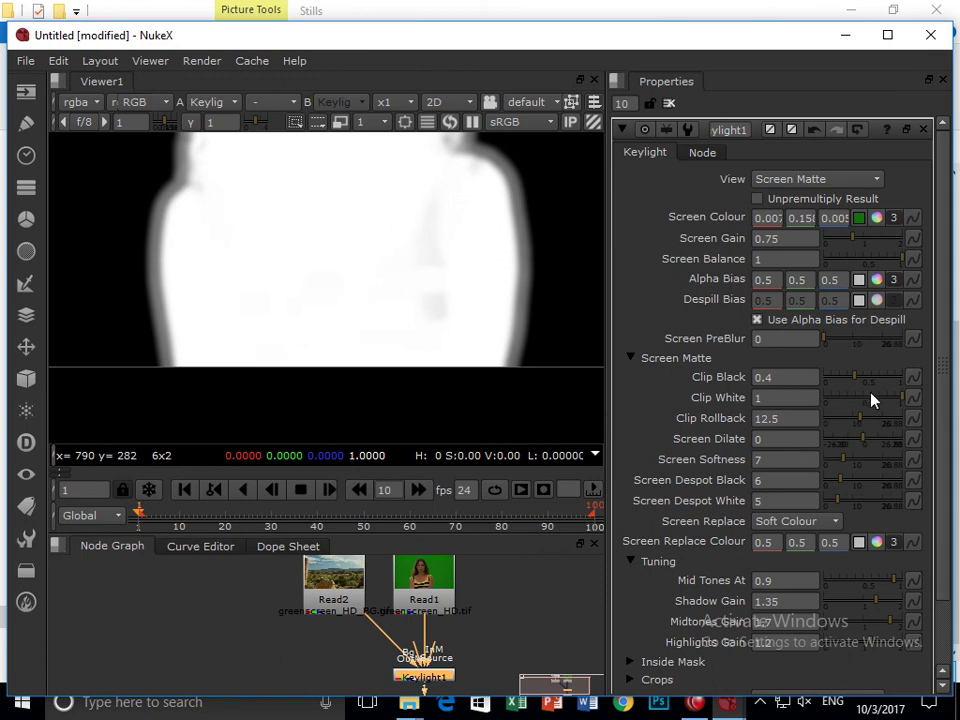
{"action": "left_click_drag", "start_coordinate": [856, 378], "coordinate": [821, 381]}
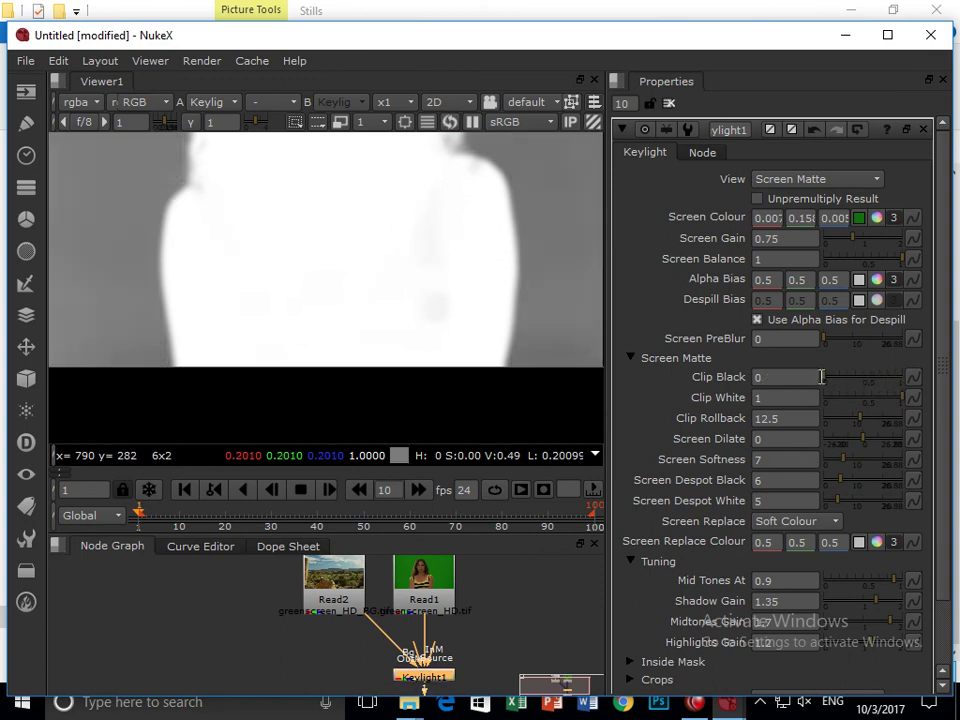
{"action": "left_click_drag", "start_coordinate": [899, 397], "coordinate": [845, 397]}
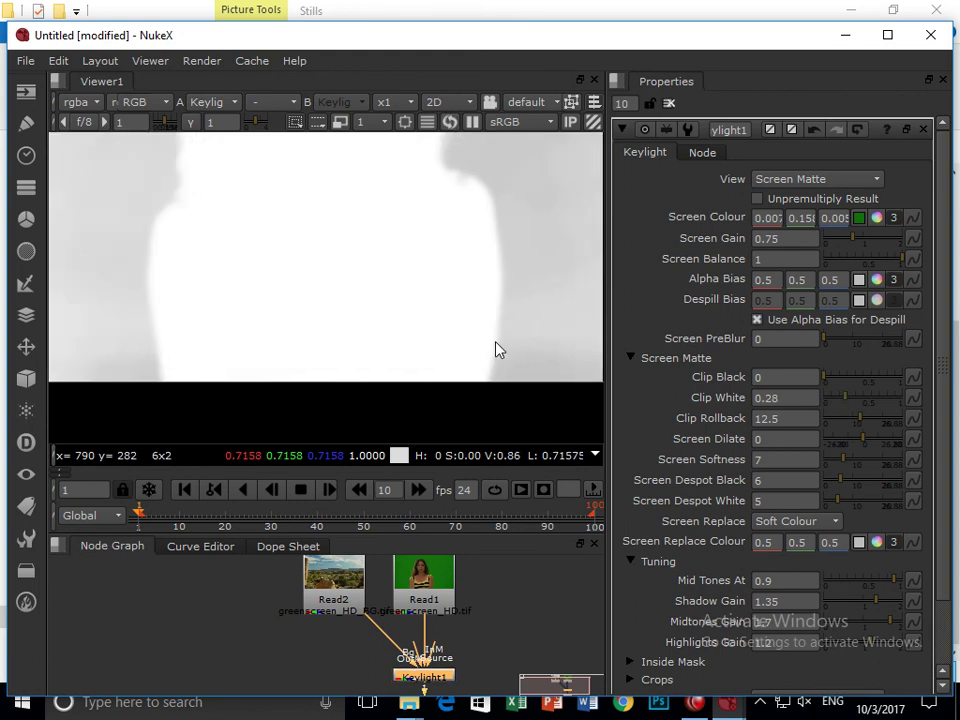
{"action": "left_click_drag", "start_coordinate": [522, 310], "coordinate": [525, 331]}
{"action": "left_click_drag", "start_coordinate": [467, 327], "coordinate": [470, 335]}
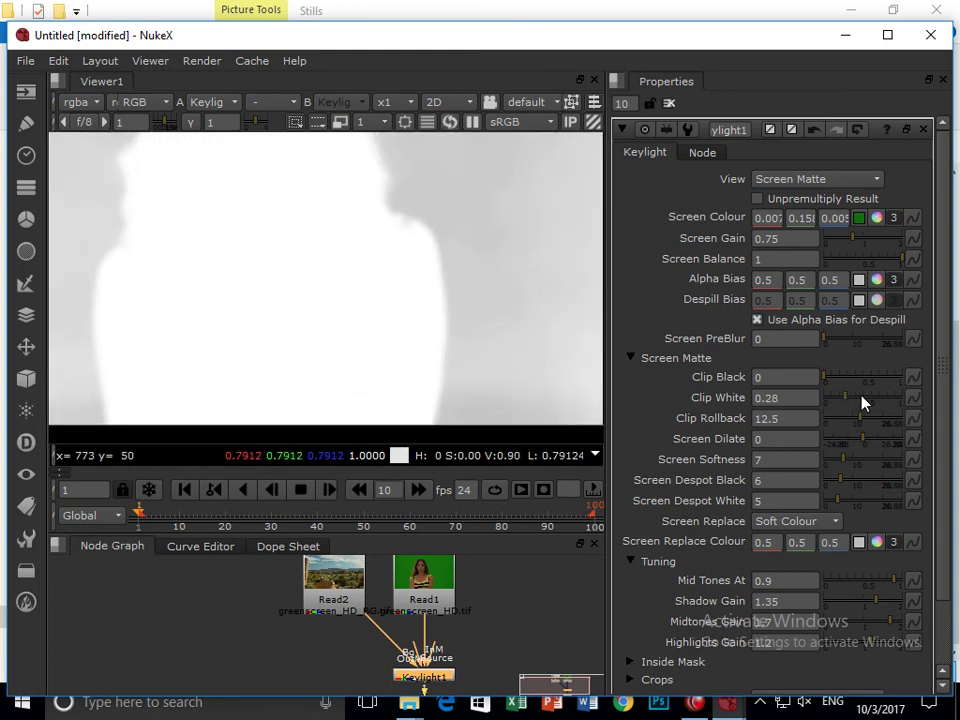
- Set the screen matte's Clip White to 1 and Clip Black to 0.86
{"action": "left_click_drag", "start_coordinate": [853, 400], "coordinate": [908, 400]}
{"action": "left_click_drag", "start_coordinate": [831, 383], "coordinate": [891, 379]}
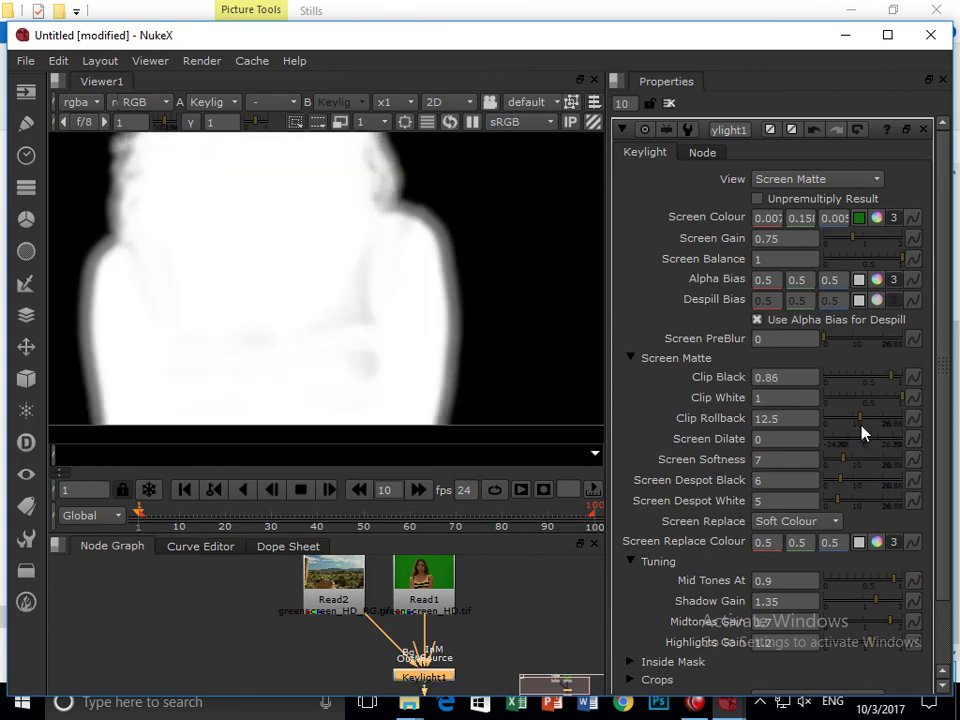
- Set the screen matte's Clip Rollback to 5 and Clip White to 0.88
{"action": "left_click_drag", "start_coordinate": [866, 421], "coordinate": [840, 418]}
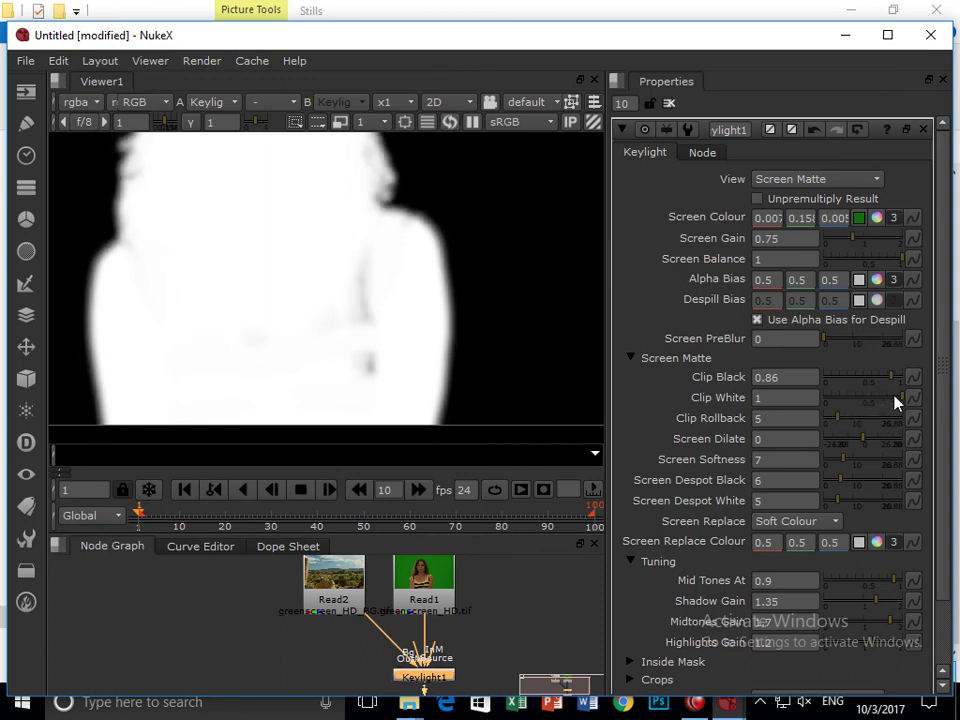
{"action": "mouse_move", "coordinate": [900, 401]}
{"action": "left_mouse_down"}
{"action": "mouse_move", "coordinate": [864, 401]}
{"action": "mouse_move", "coordinate": [894, 403]}
{"action": "left_mouse_up"}
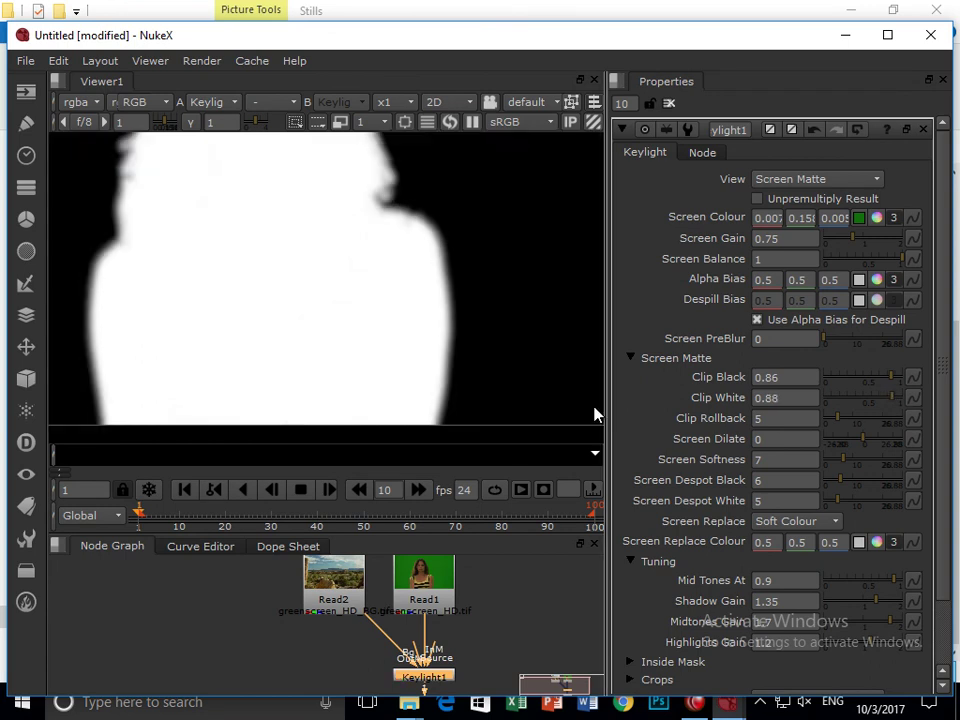
{"action": "scroll", "coordinate": [469, 332], "scroll_direction": "down", "scroll_amount": 3}
{"action": "scroll", "coordinate": [463, 360], "scroll_direction": "up", "scroll_amount": 2}
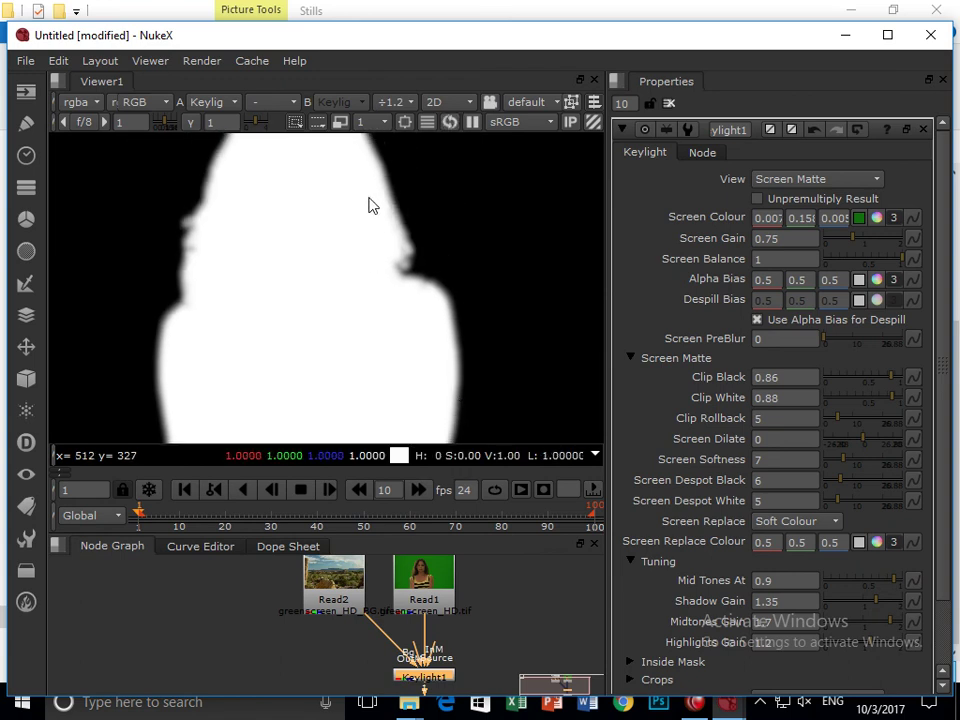
- Switch the Keylight View to Composite and examine the keyed woman's hair, shoulders and arms against the desert background
{"action": "left_click", "coordinate": [841, 184]}
{"action": "left_click", "coordinate": [805, 305]}
{"action": "scroll", "coordinate": [462, 337], "scroll_direction": "down", "scroll_amount": 1}
{"action": "left_click_drag", "start_coordinate": [446, 326], "coordinate": [346, 197]}
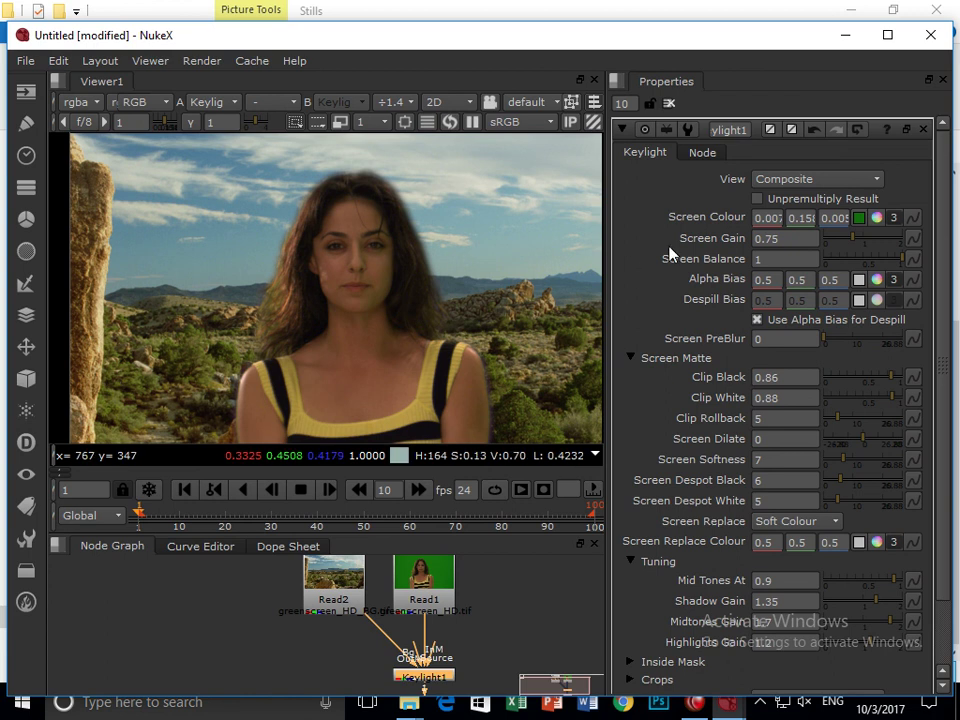
{"action": "scroll", "coordinate": [332, 379], "scroll_direction": "up", "scroll_amount": 1}
{"action": "left_click_drag", "start_coordinate": [332, 379], "coordinate": [392, 180]}
{"action": "left_click", "coordinate": [805, 184]}
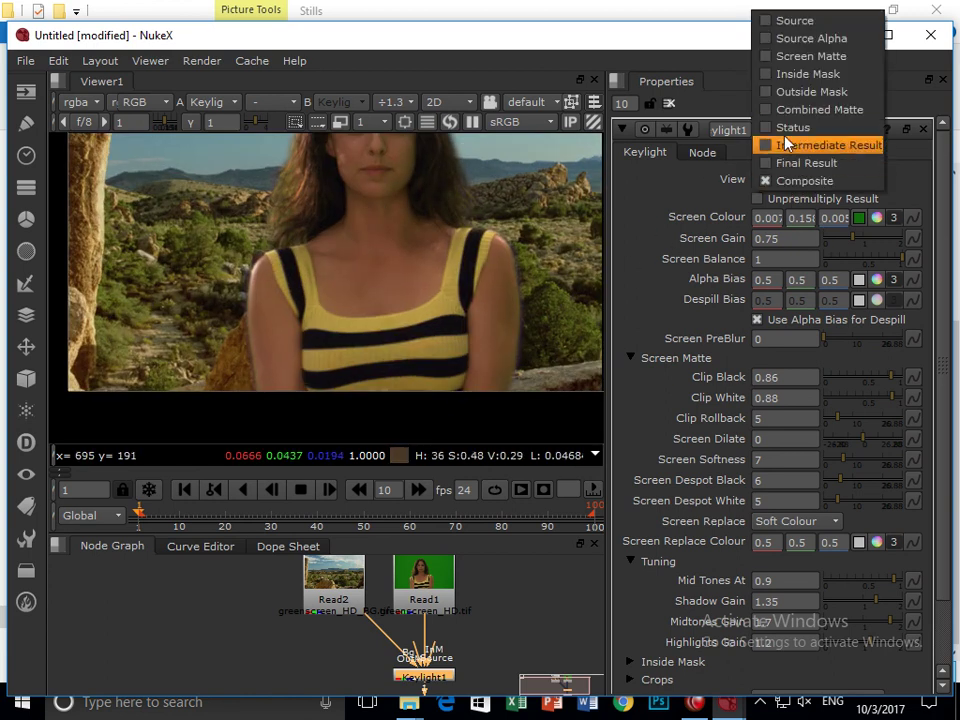
{"action": "left_click", "coordinate": [463, 361]}
{"action": "key", "text": "f"}
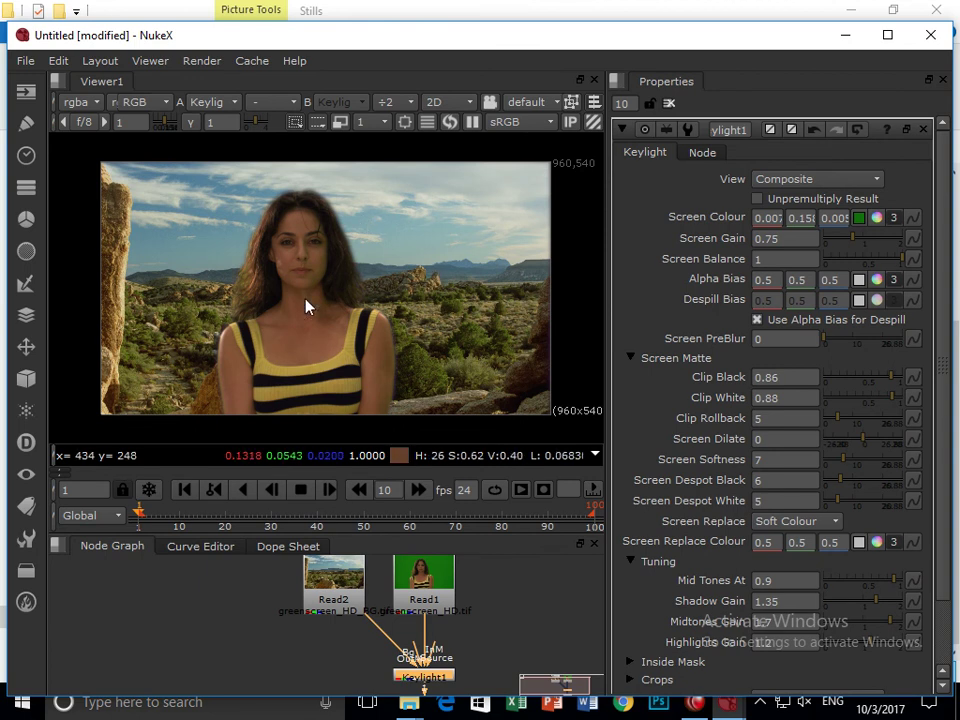
- Return the View to Screen Matte and set Clip Black to 0.28, Clip Rollback to 4 and Screen Softness to 0.5
{"action": "left_click", "coordinate": [818, 179]}
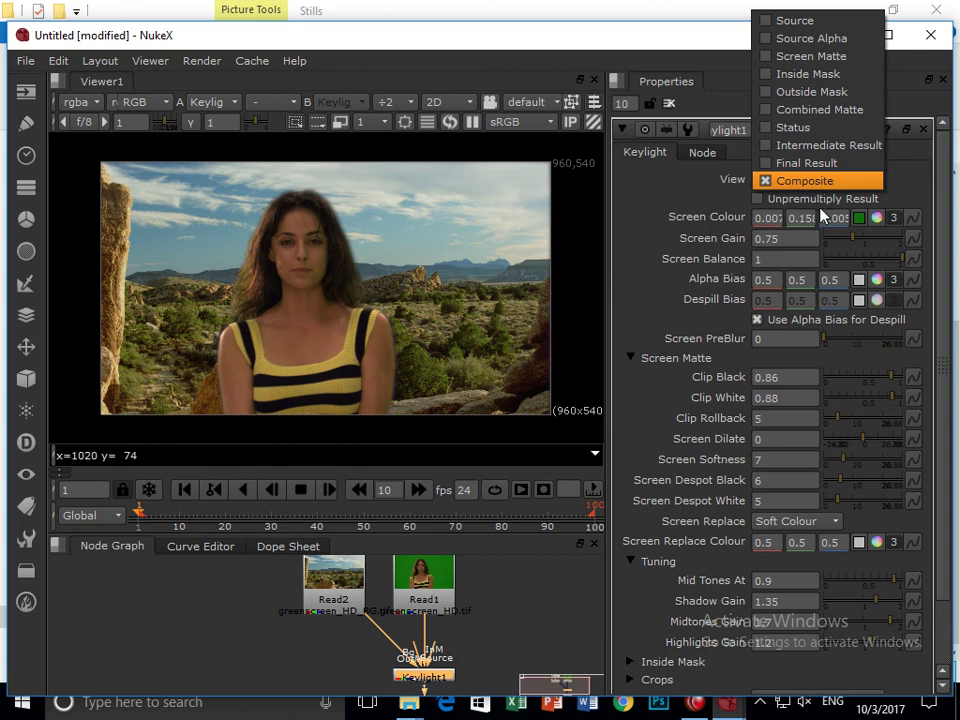
{"action": "left_click", "coordinate": [840, 58]}
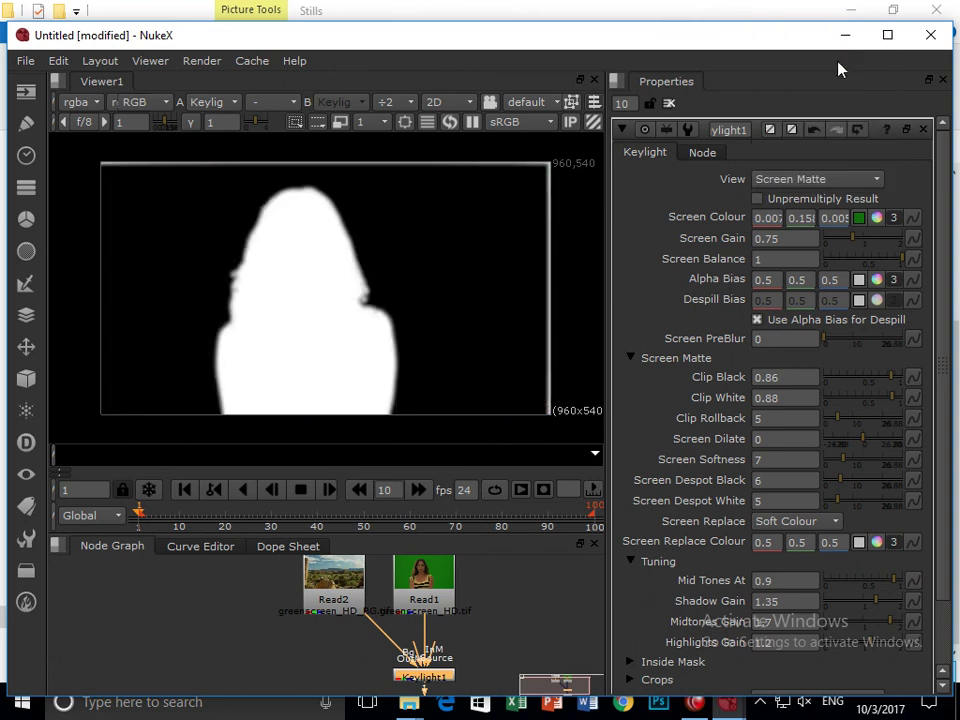
{"action": "scroll", "coordinate": [396, 333], "scroll_direction": "up", "scroll_amount": 2}
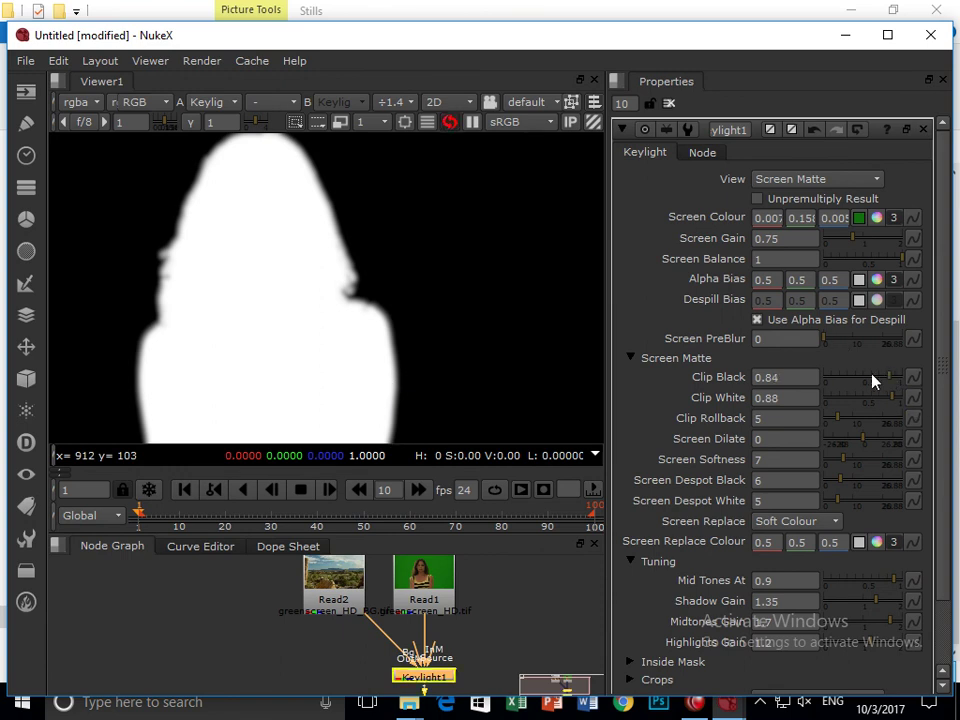
{"action": "left_click_drag", "start_coordinate": [885, 380], "coordinate": [842, 381]}
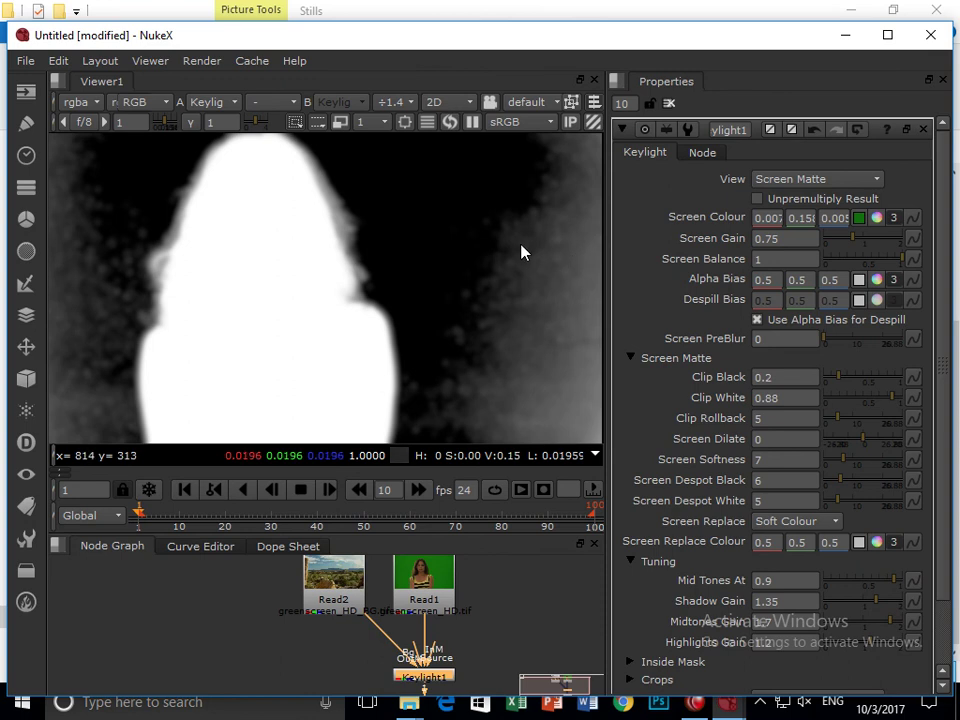
{"action": "left_click", "coordinate": [843, 381]}
{"action": "left_click_drag", "start_coordinate": [843, 381], "coordinate": [829, 462]}
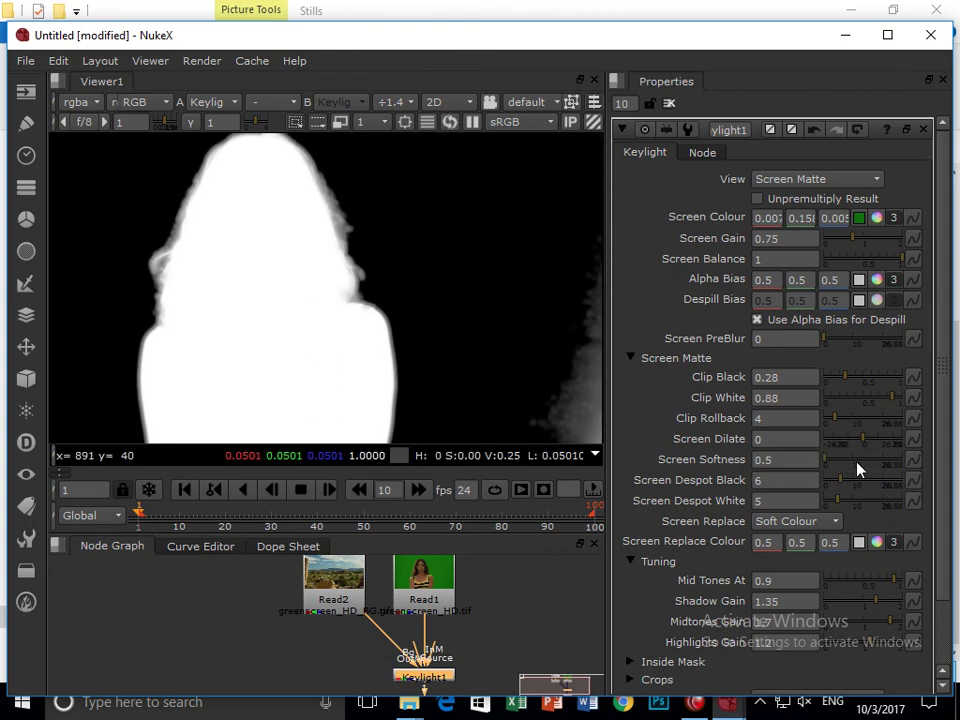
- Set Screen Dilate to -3, Screen Despot Black to 7.5 and Screen Despot White to 9.5
{"action": "left_click_drag", "start_coordinate": [866, 445], "coordinate": [835, 486]}
{"action": "left_click_drag", "start_coordinate": [454, 384], "coordinate": [465, 336]}
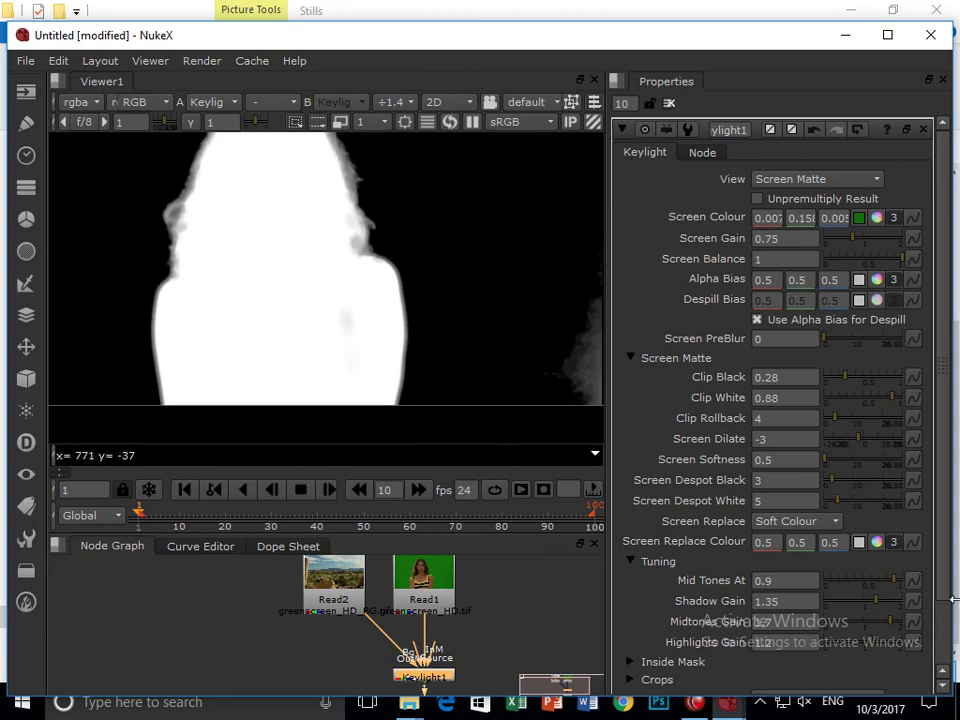
{"action": "left_click", "coordinate": [836, 487]}
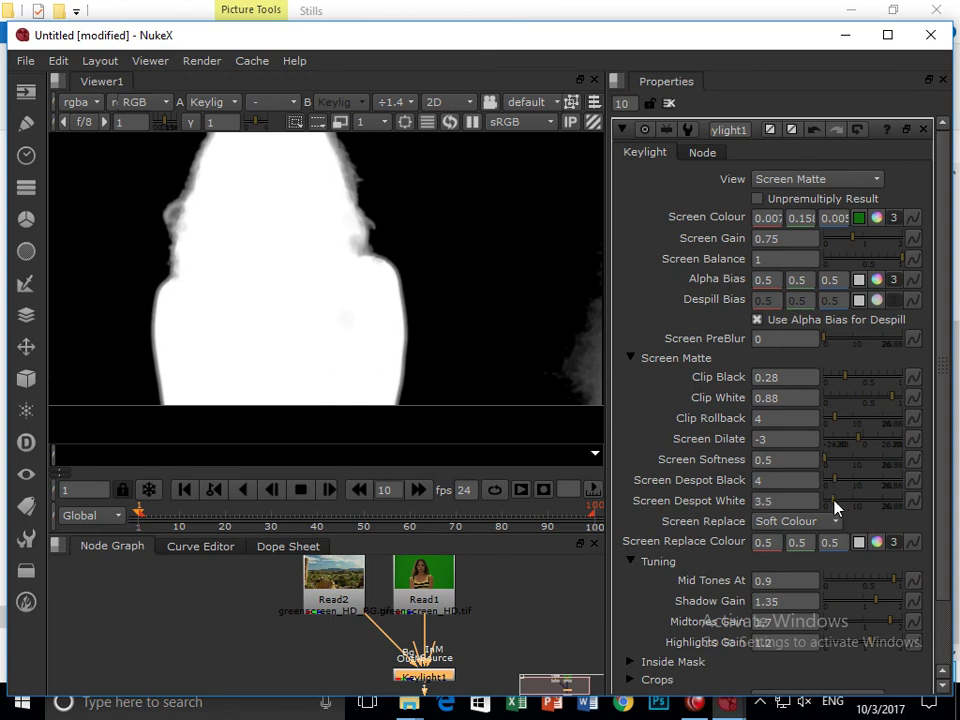
{"action": "left_click", "coordinate": [836, 508]}
{"action": "left_click_drag", "start_coordinate": [836, 508], "coordinate": [848, 487]}
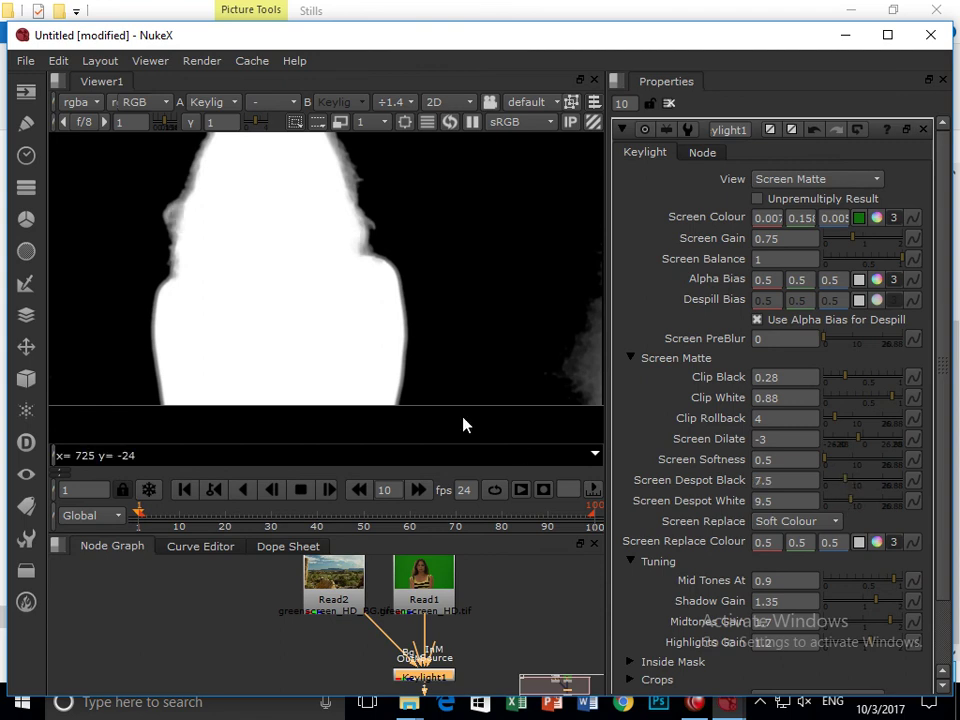
{"action": "scroll", "coordinate": [395, 350], "scroll_direction": "down", "scroll_amount": 2}
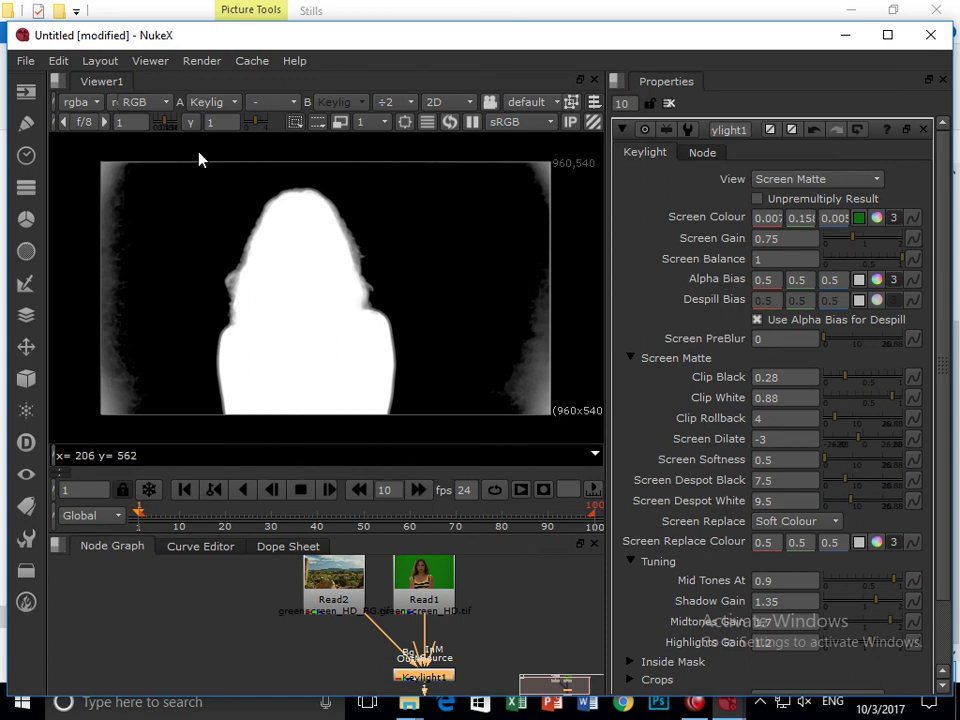
- Set the Keylight View to Composite and maximize the application window
{"action": "left_click", "coordinate": [762, 178]}
{"action": "left_click", "coordinate": [778, 307]}
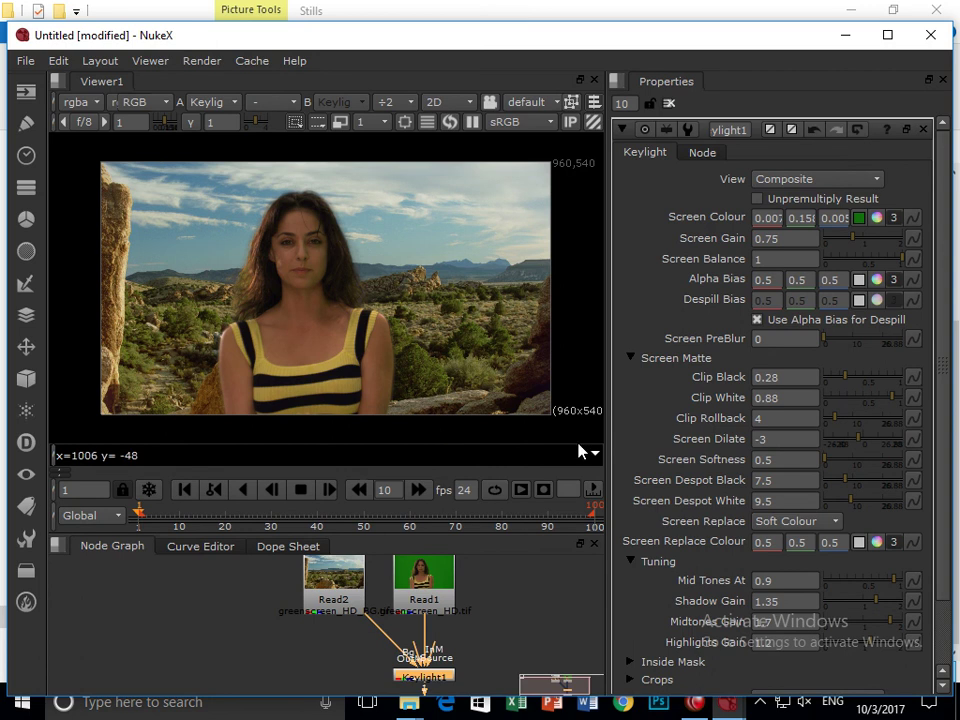
{"action": "double_click", "coordinate": [578, 34]}
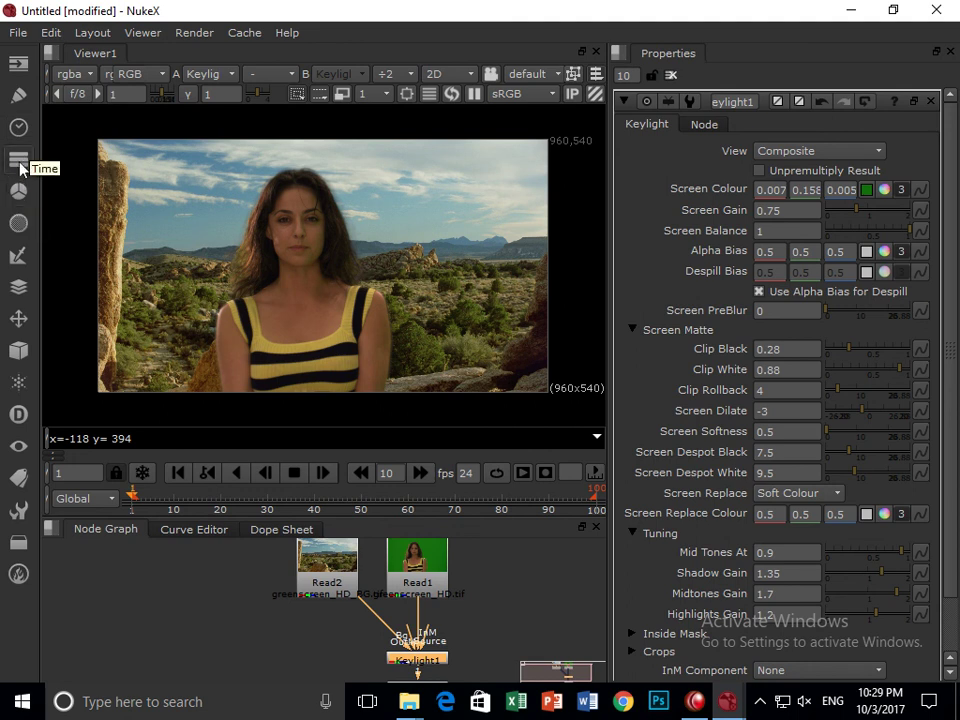
{"action": "left_click", "coordinate": [17, 190]}
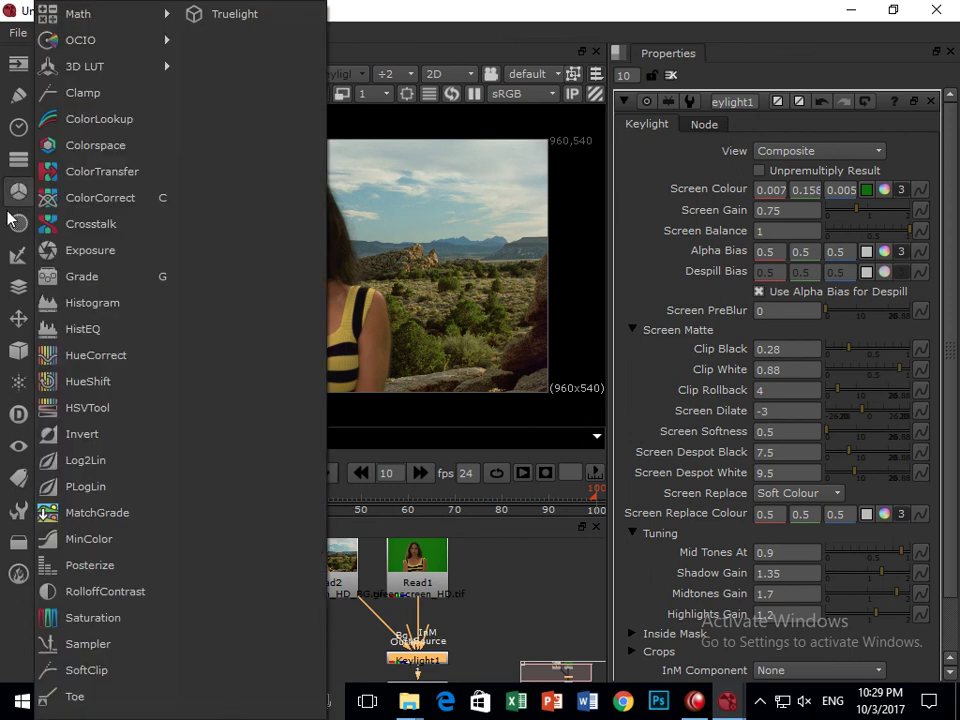
{"action": "left_click", "coordinate": [17, 258]}
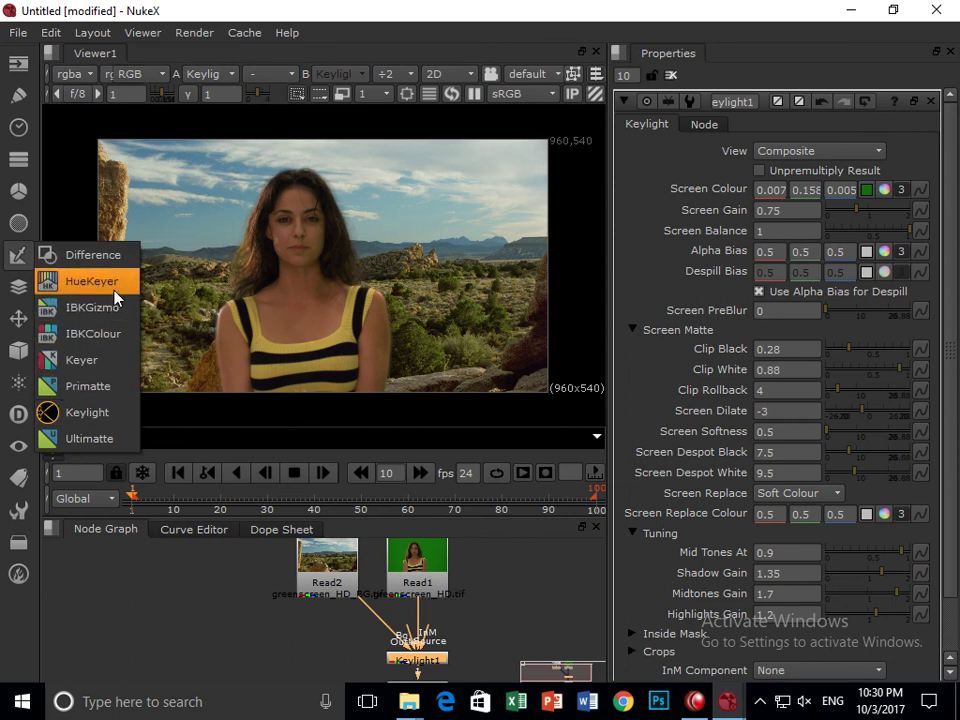
{"action": "left_click", "coordinate": [15, 284]}
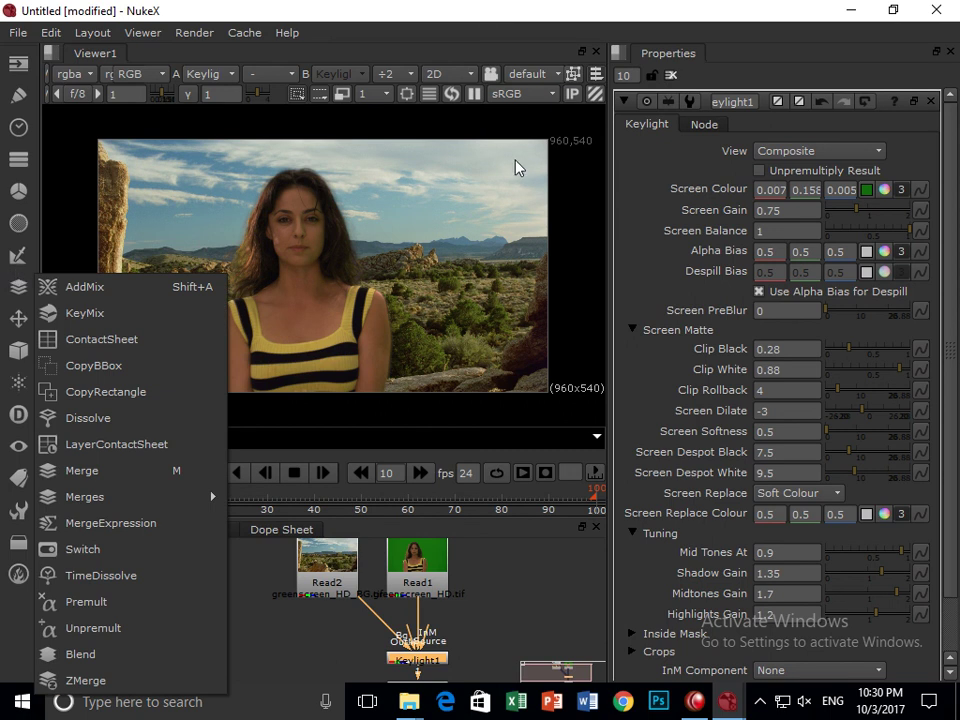
{"action": "left_click", "coordinate": [600, 138]}
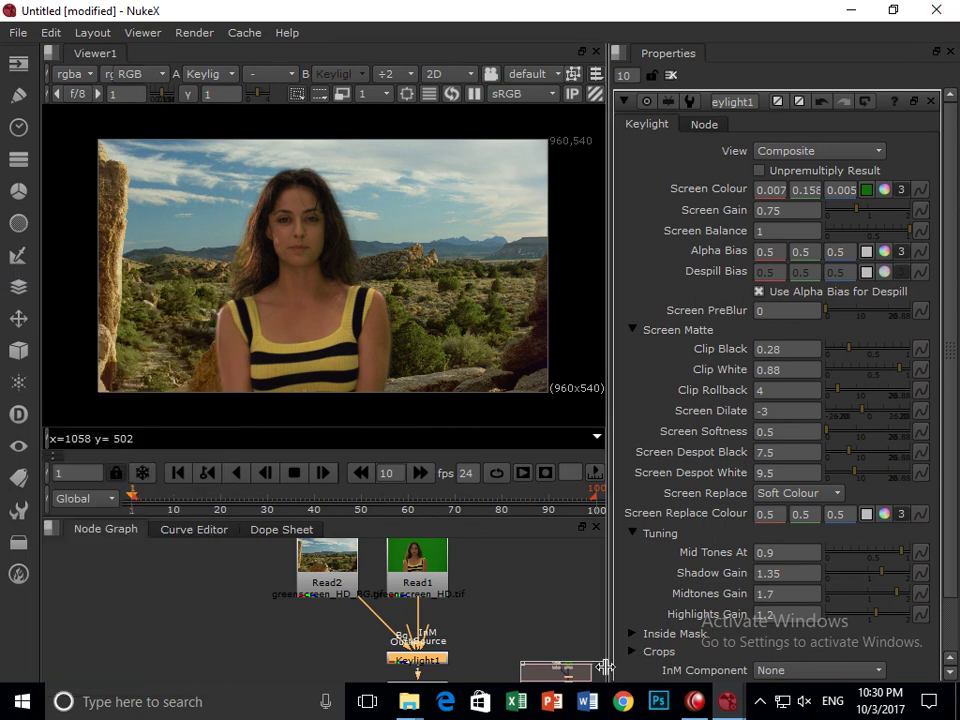
{"action": "left_click", "coordinate": [695, 701]}
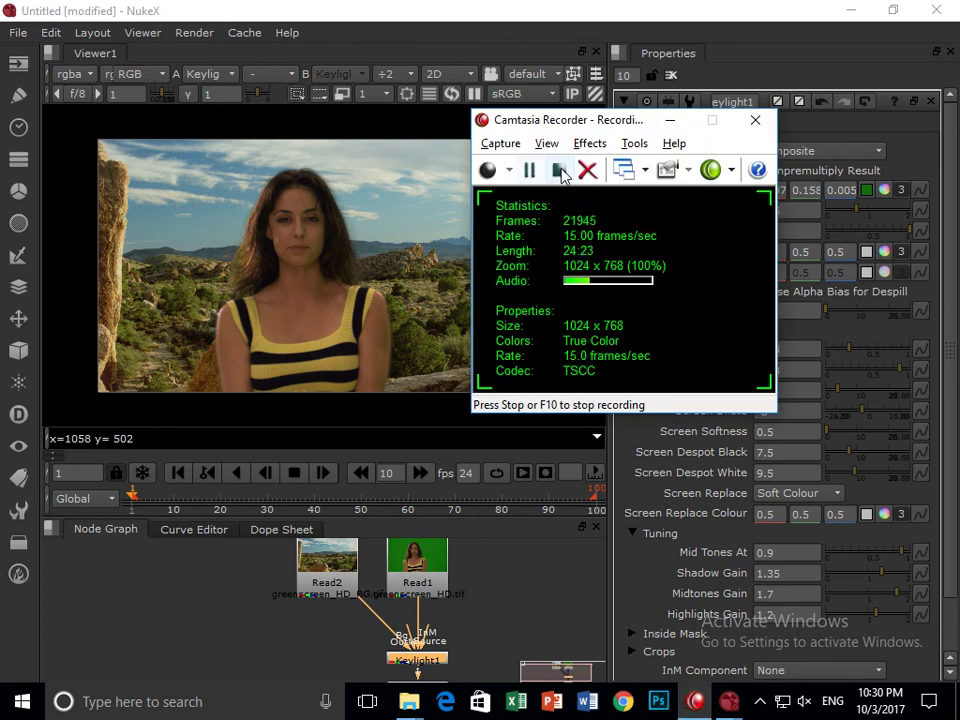